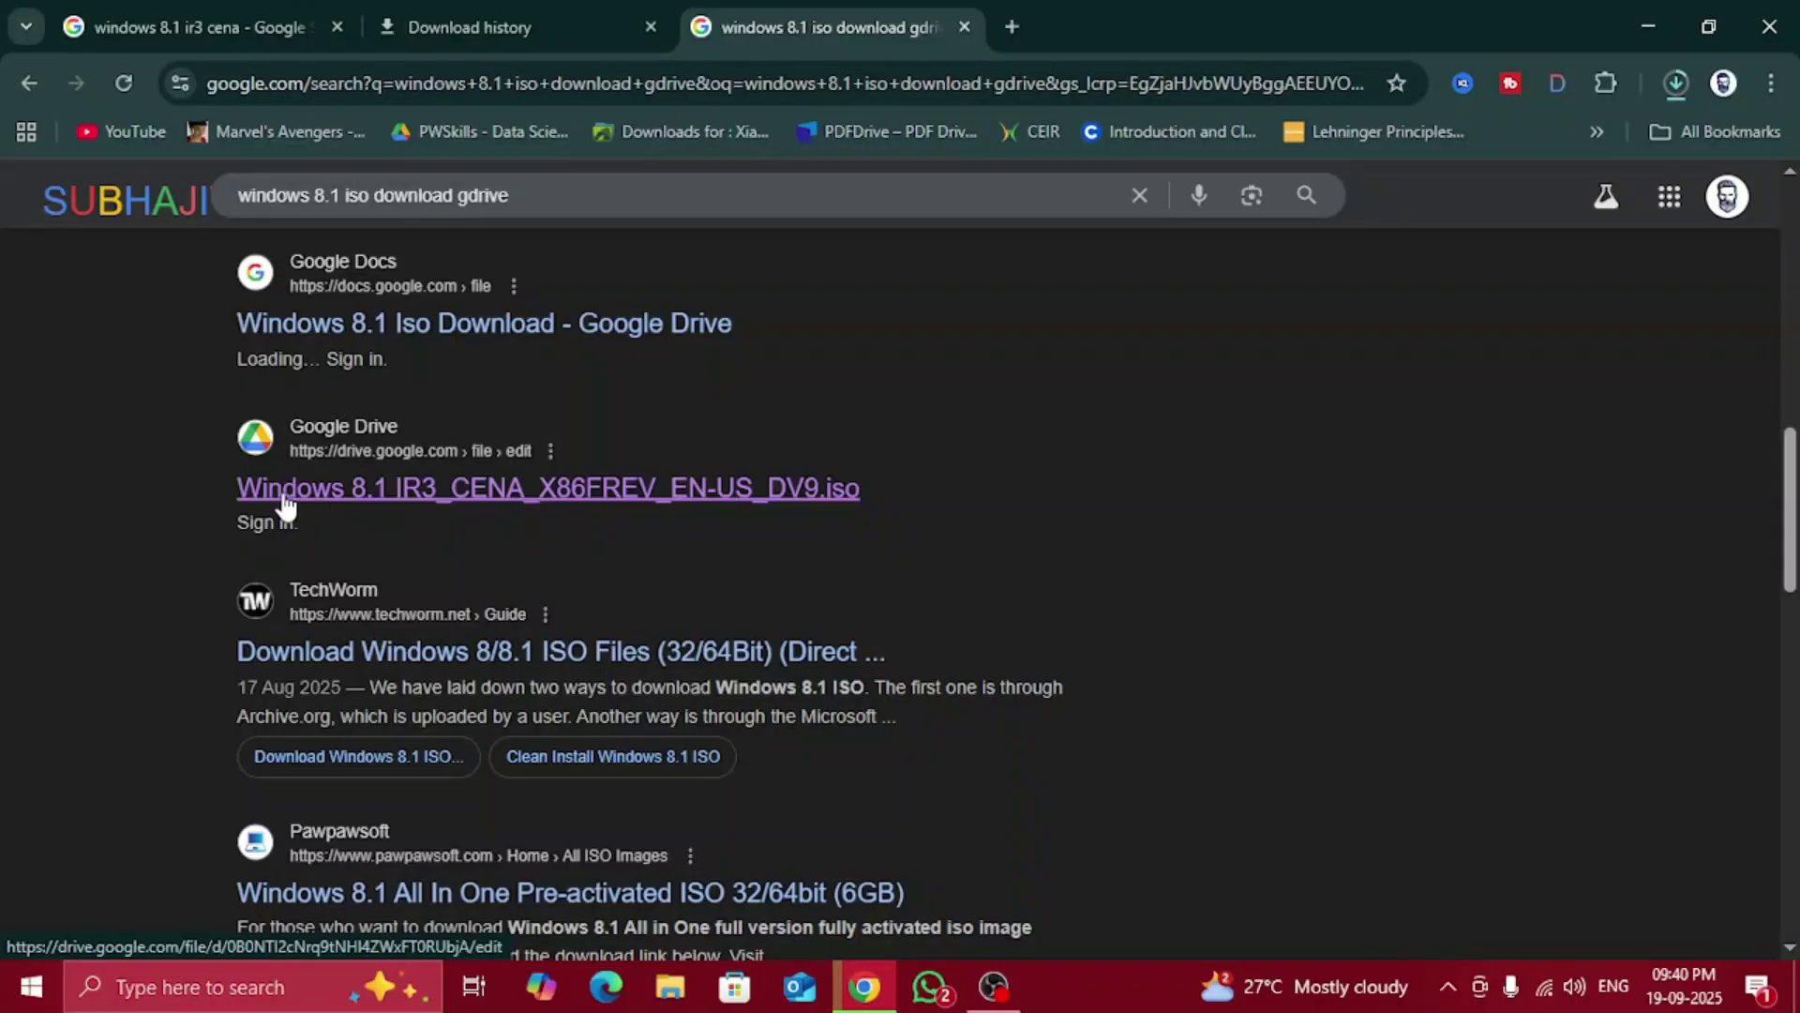
Download Windows 8.1 IR3_CENA_X86FREV_EN-US_DV9.iso from its Google Drive page to the Downloads folder, then close both Drive pages
click(405, 490)
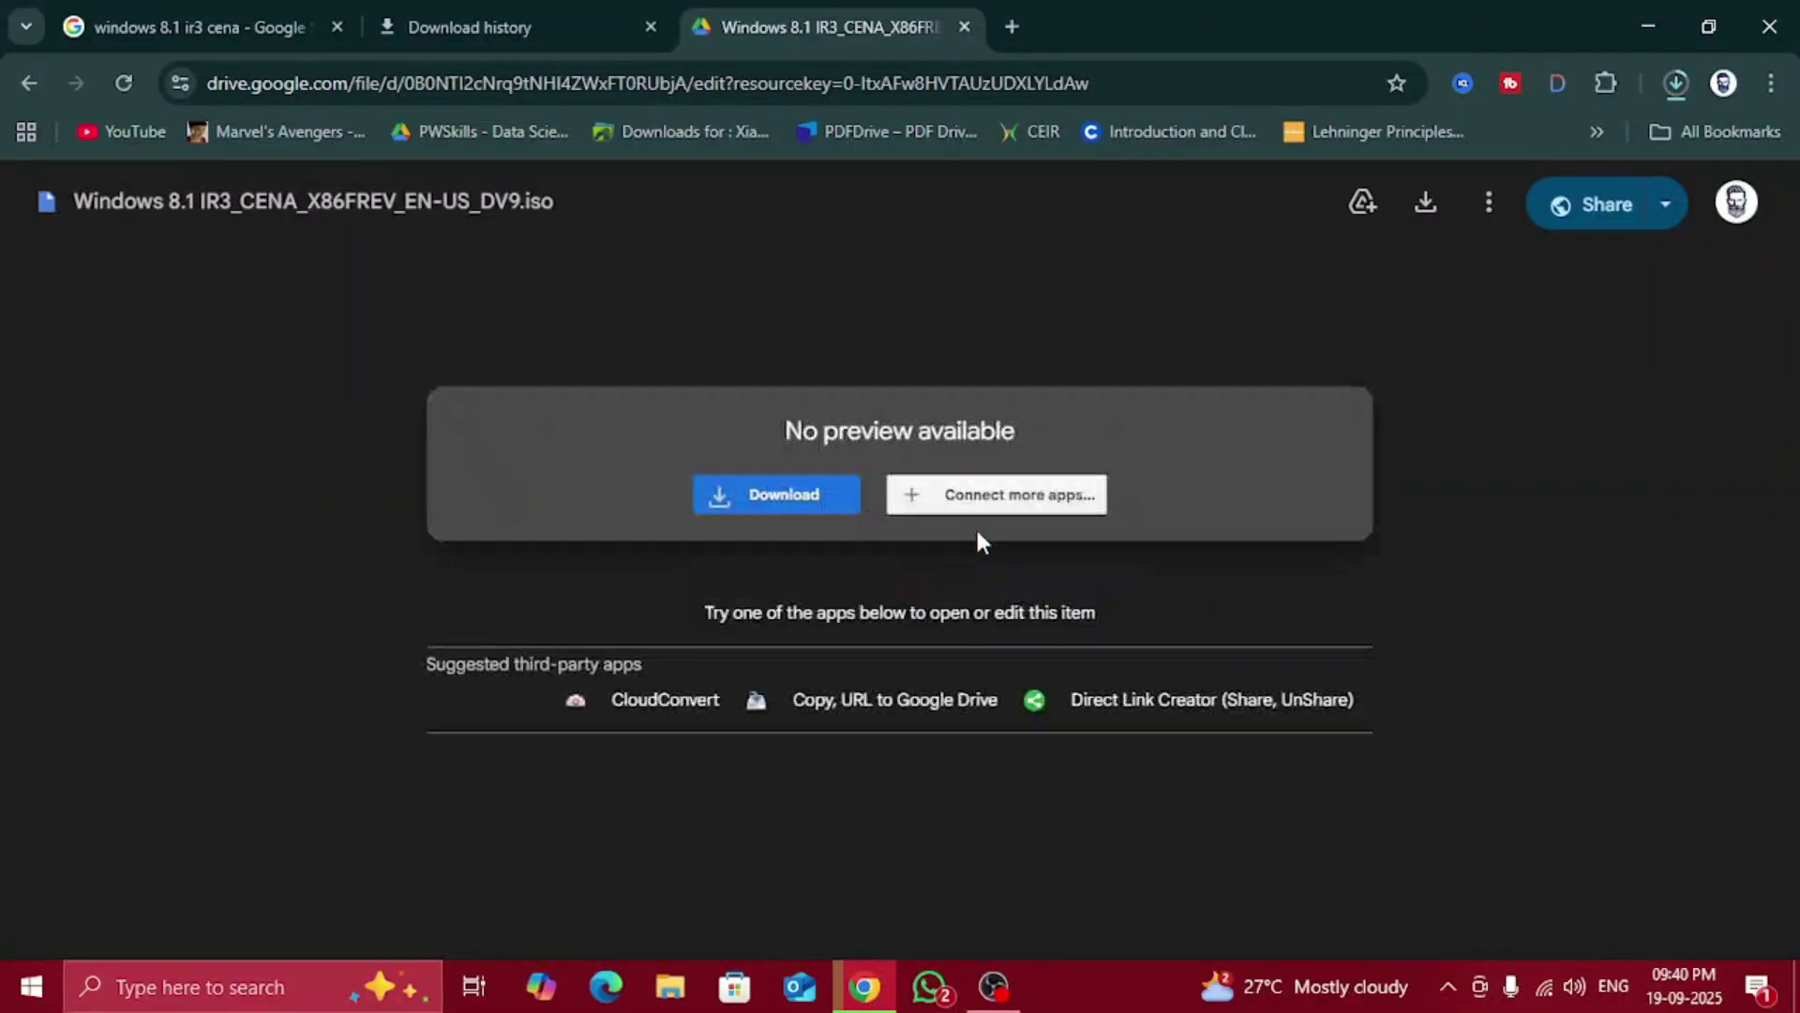
click(765, 498)
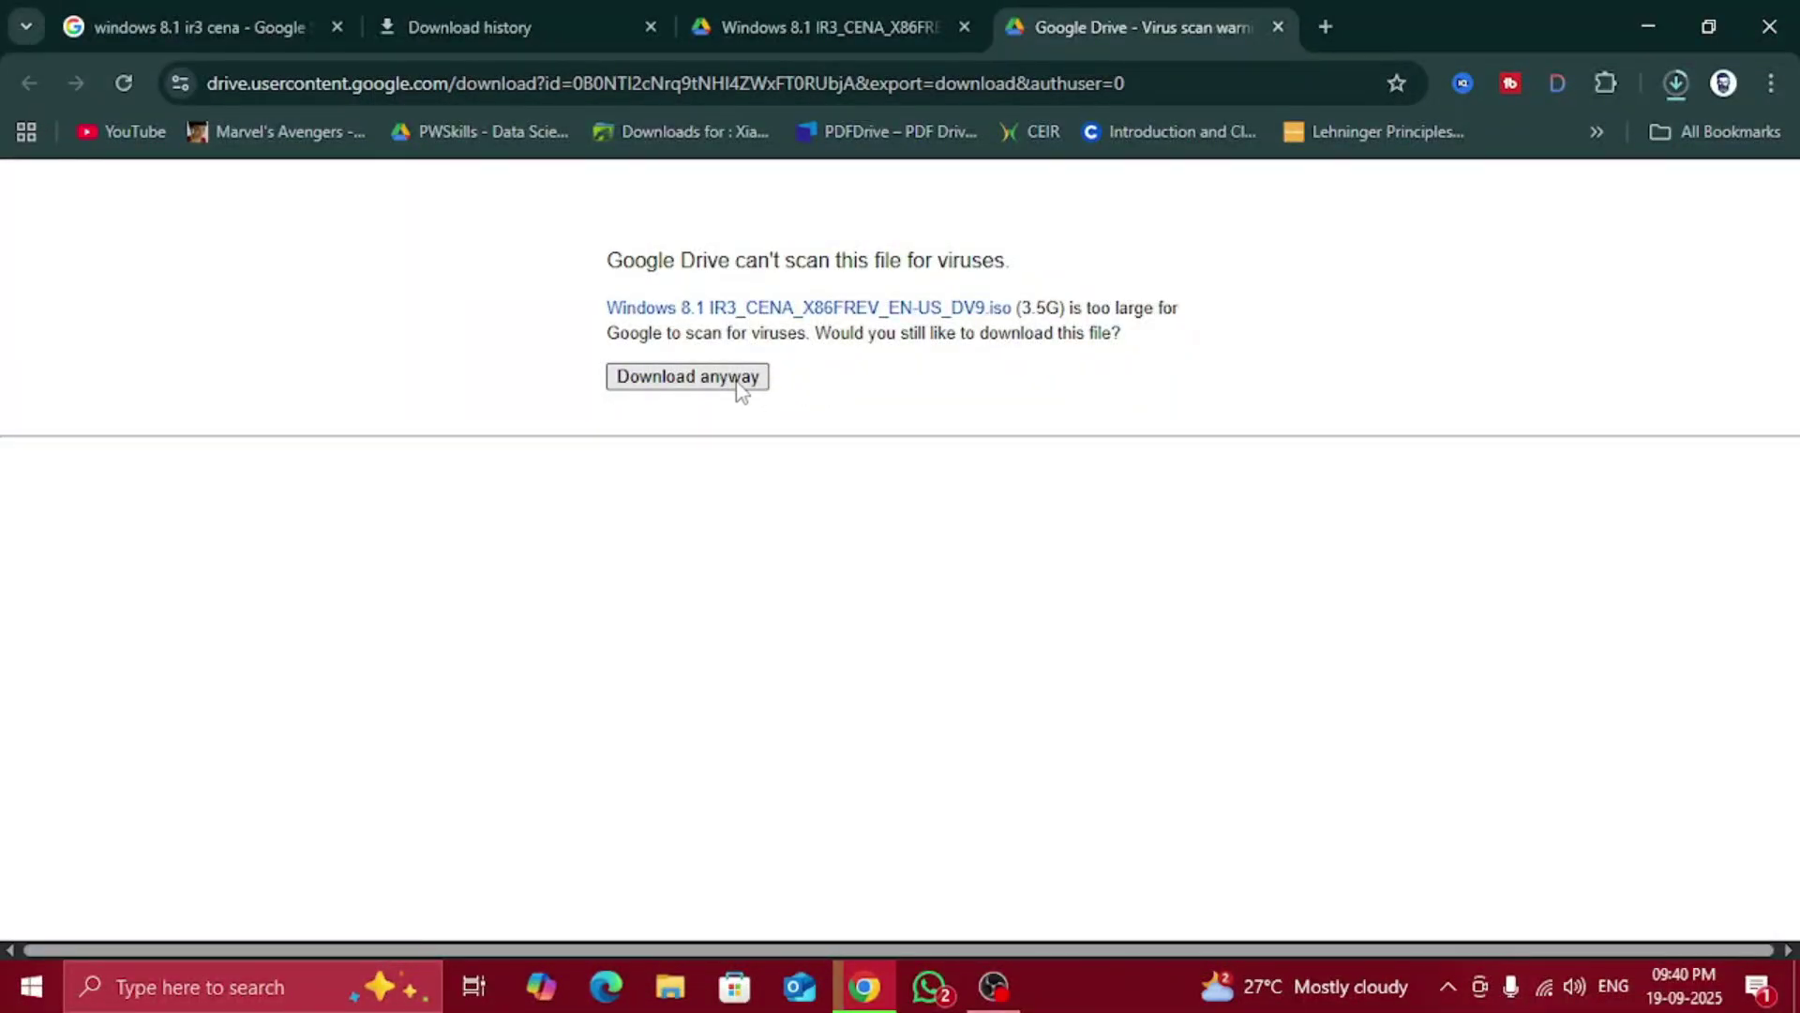
click(733, 385)
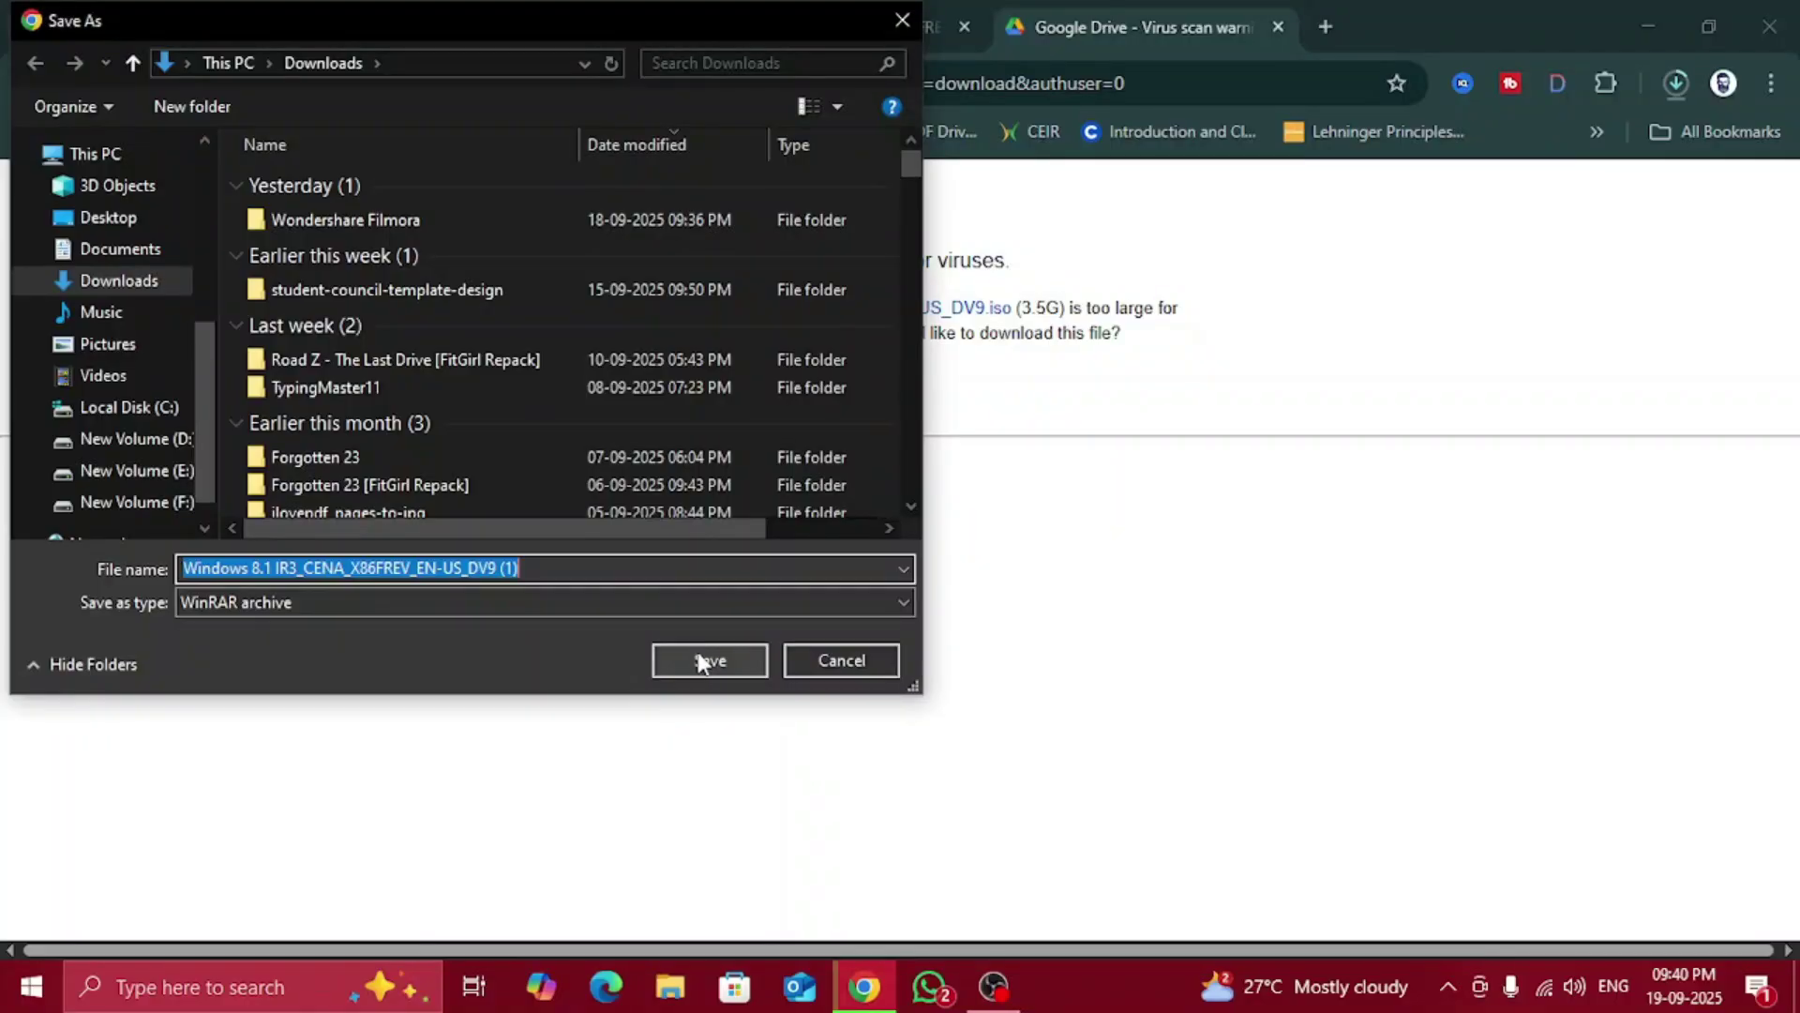
click(746, 656)
click(1278, 25)
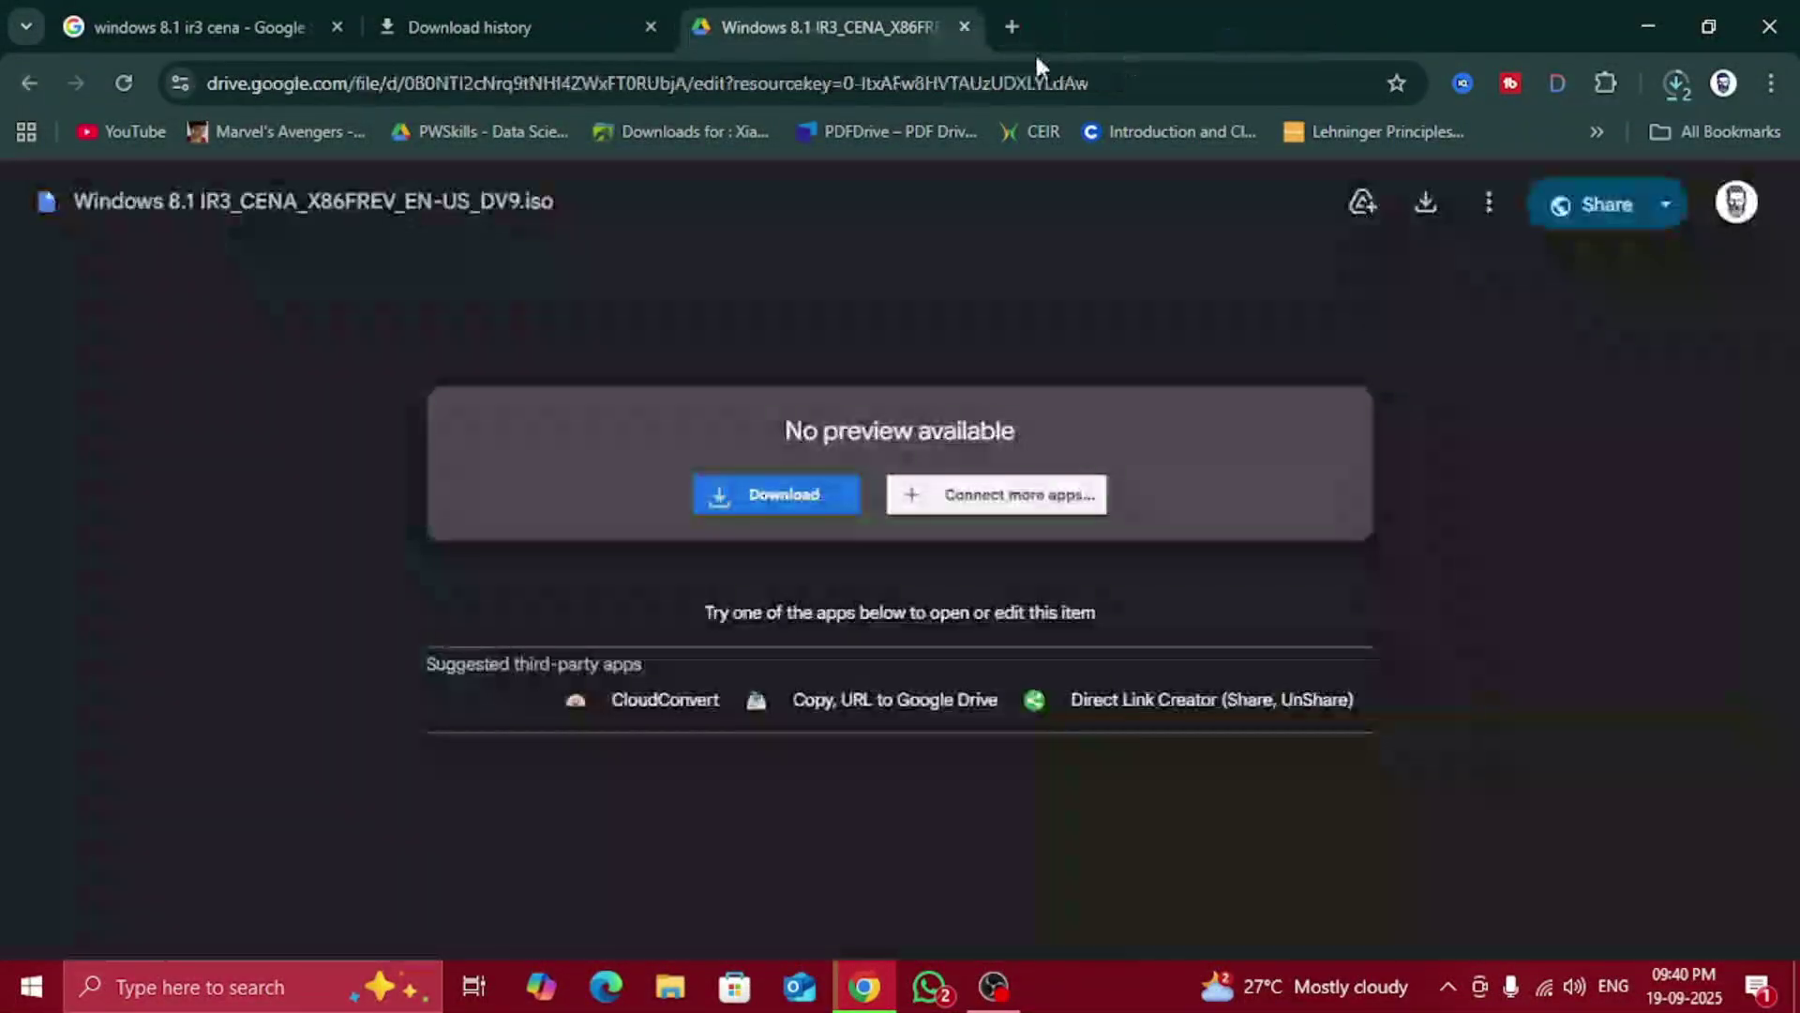
click(965, 27)
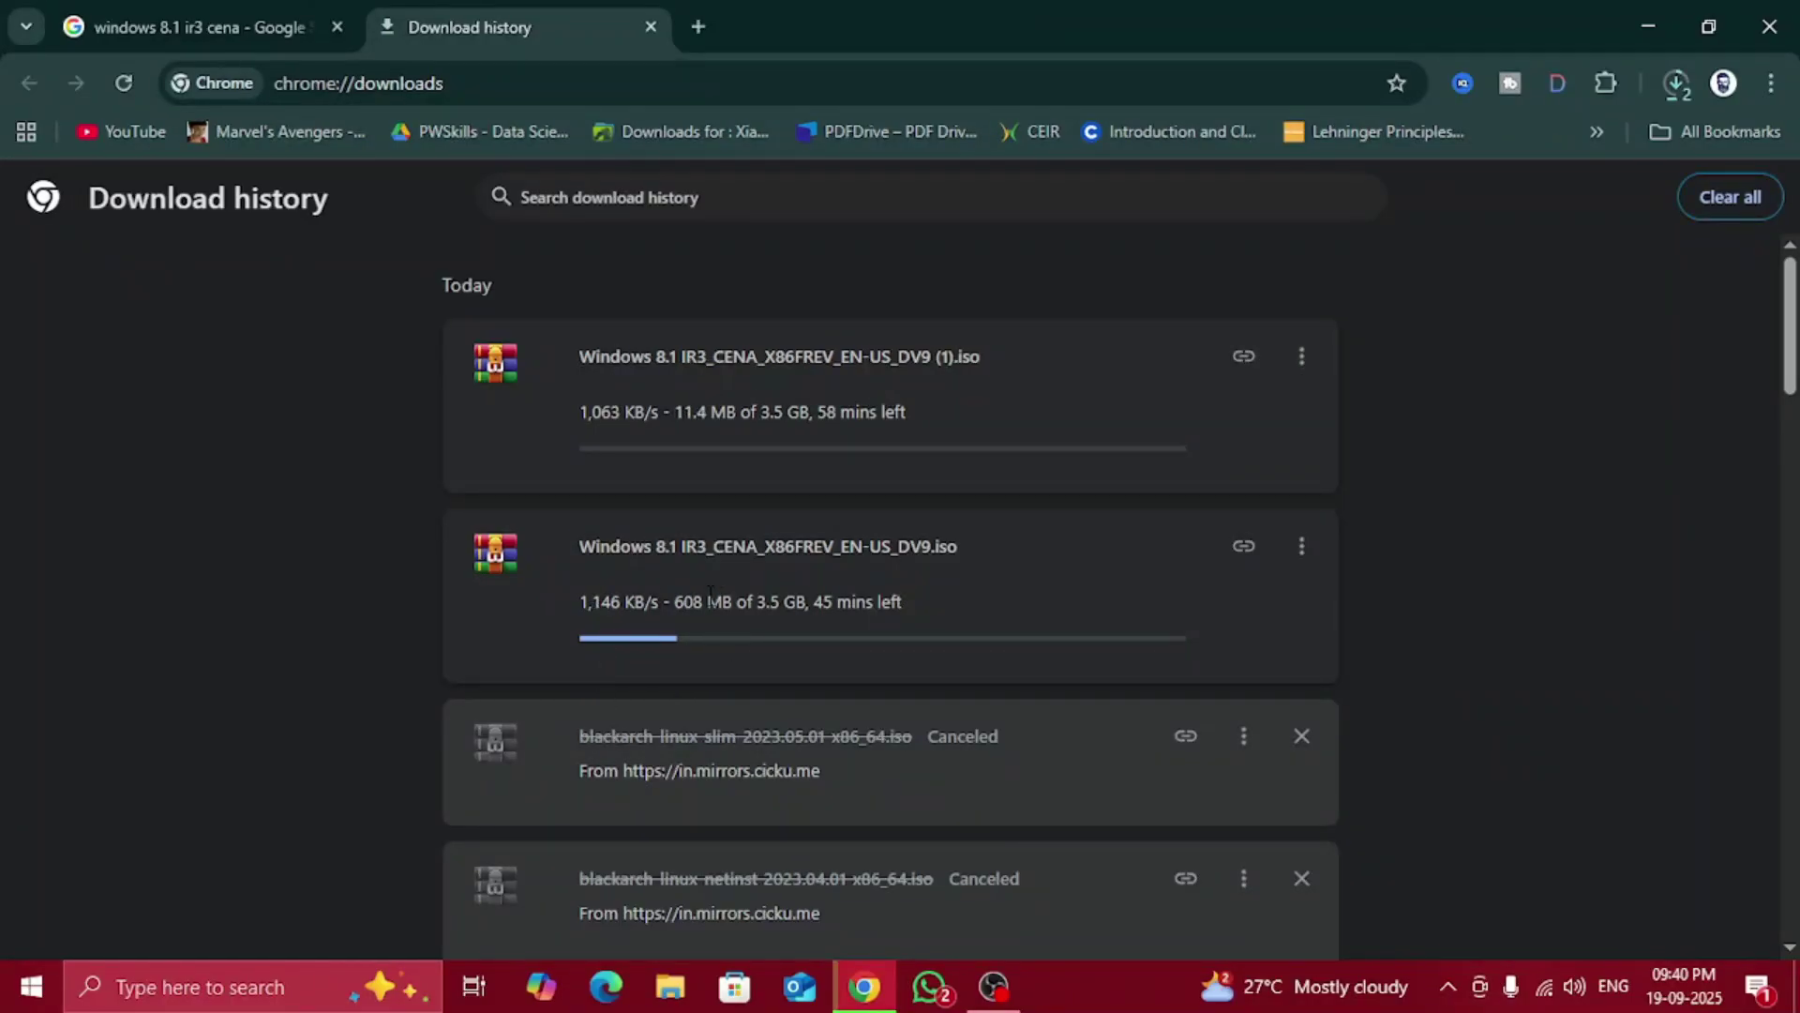
Cancel the duplicate download Windows 8.1 IR3_CENA_X86FREV_EN-US_DV9 (1).iso
click(1301, 358)
click(1259, 408)
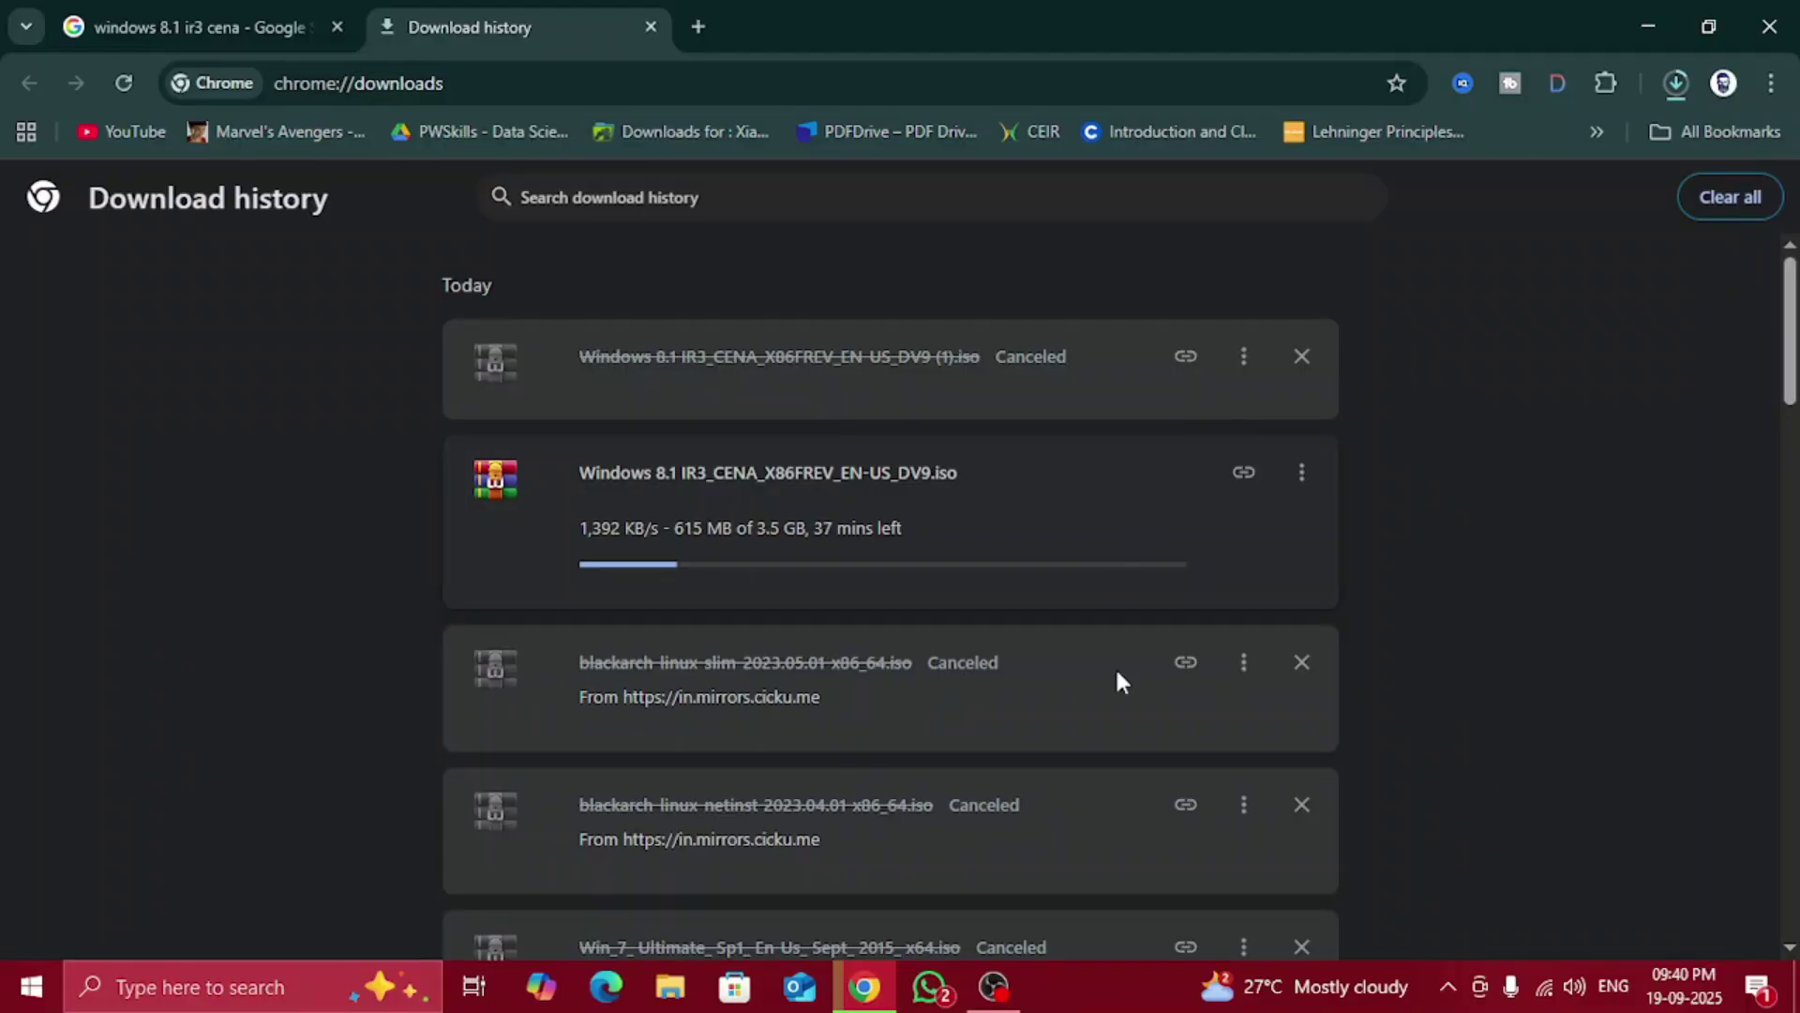
click(933, 995)
click(937, 992)
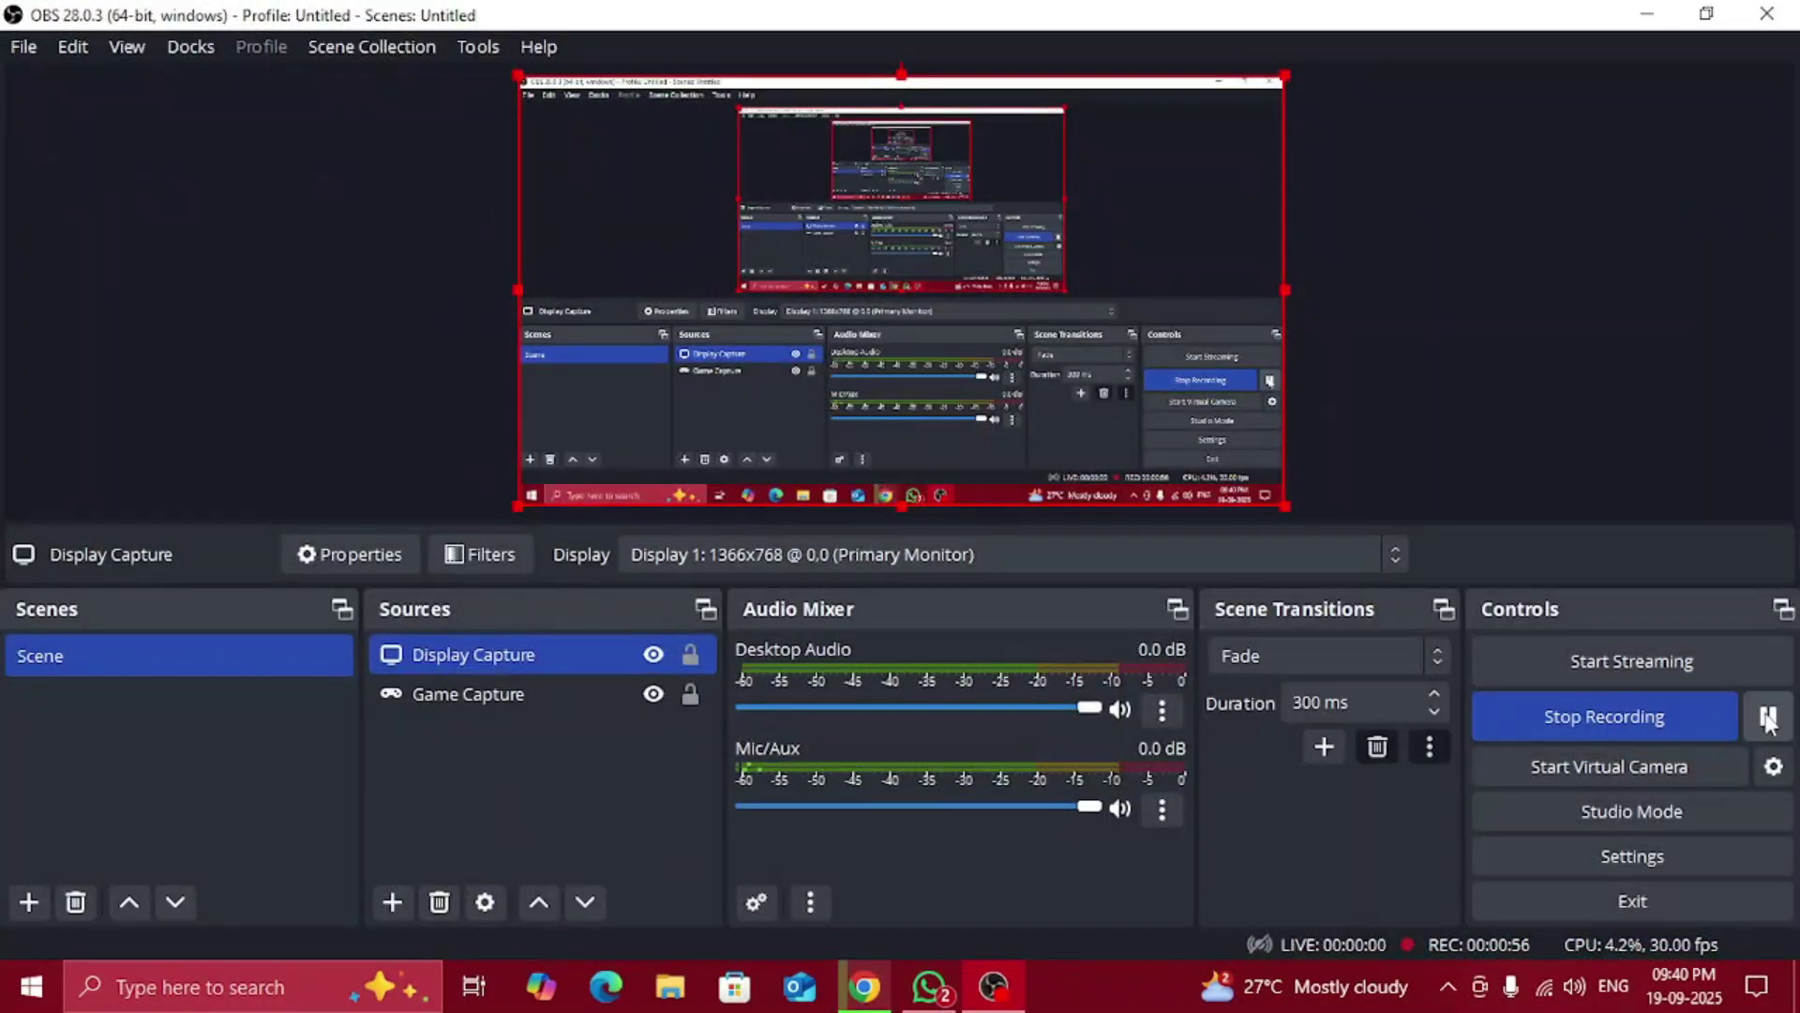
click(994, 986)
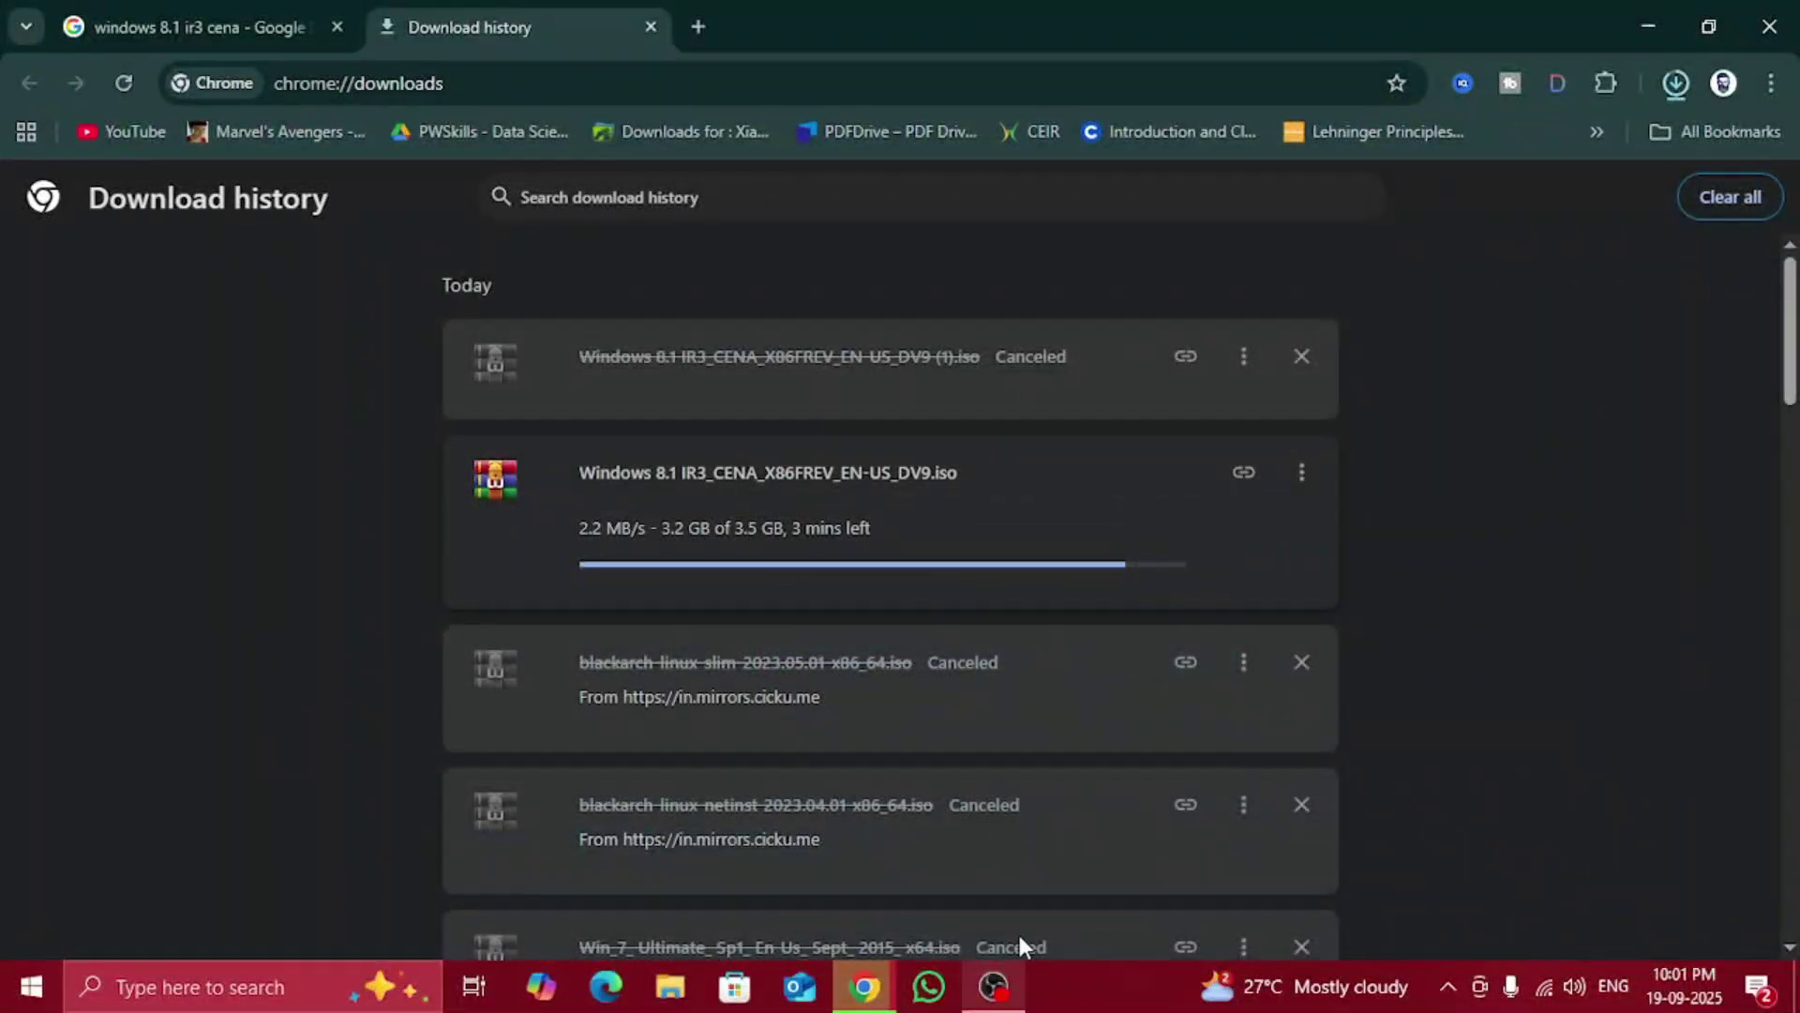
click(994, 986)
click(1748, 717)
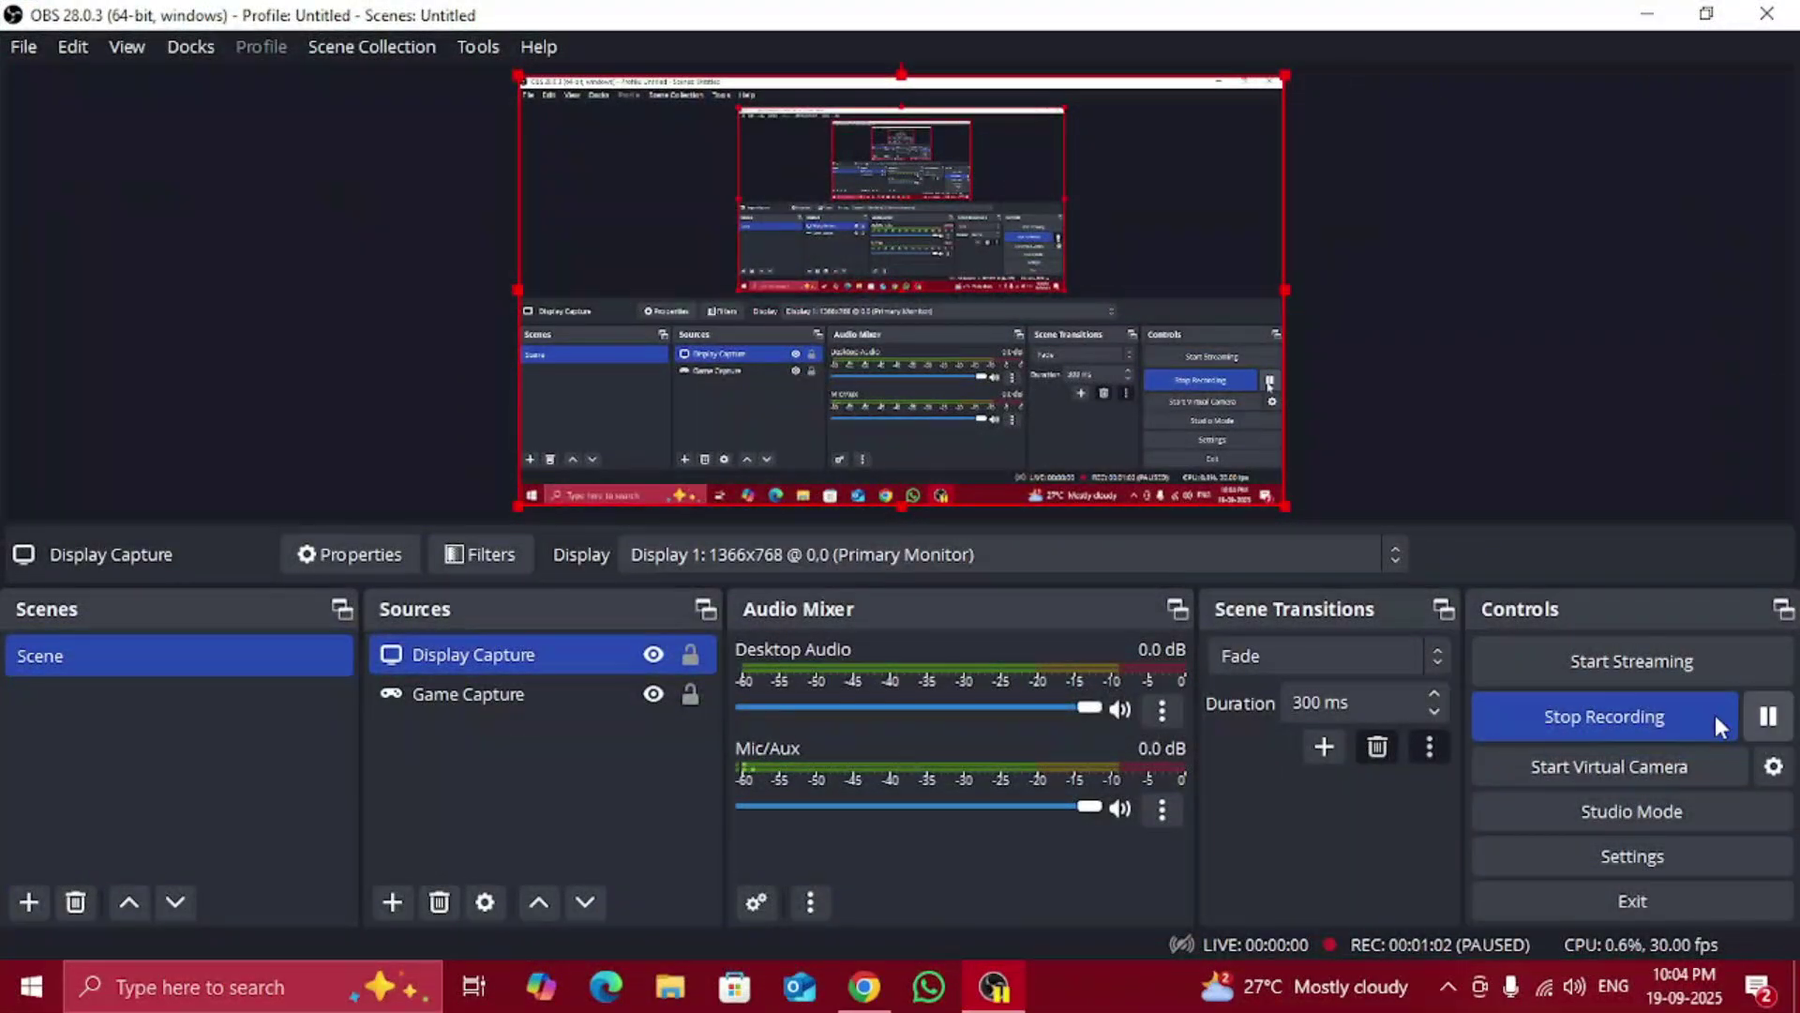
click(1015, 983)
click(1014, 982)
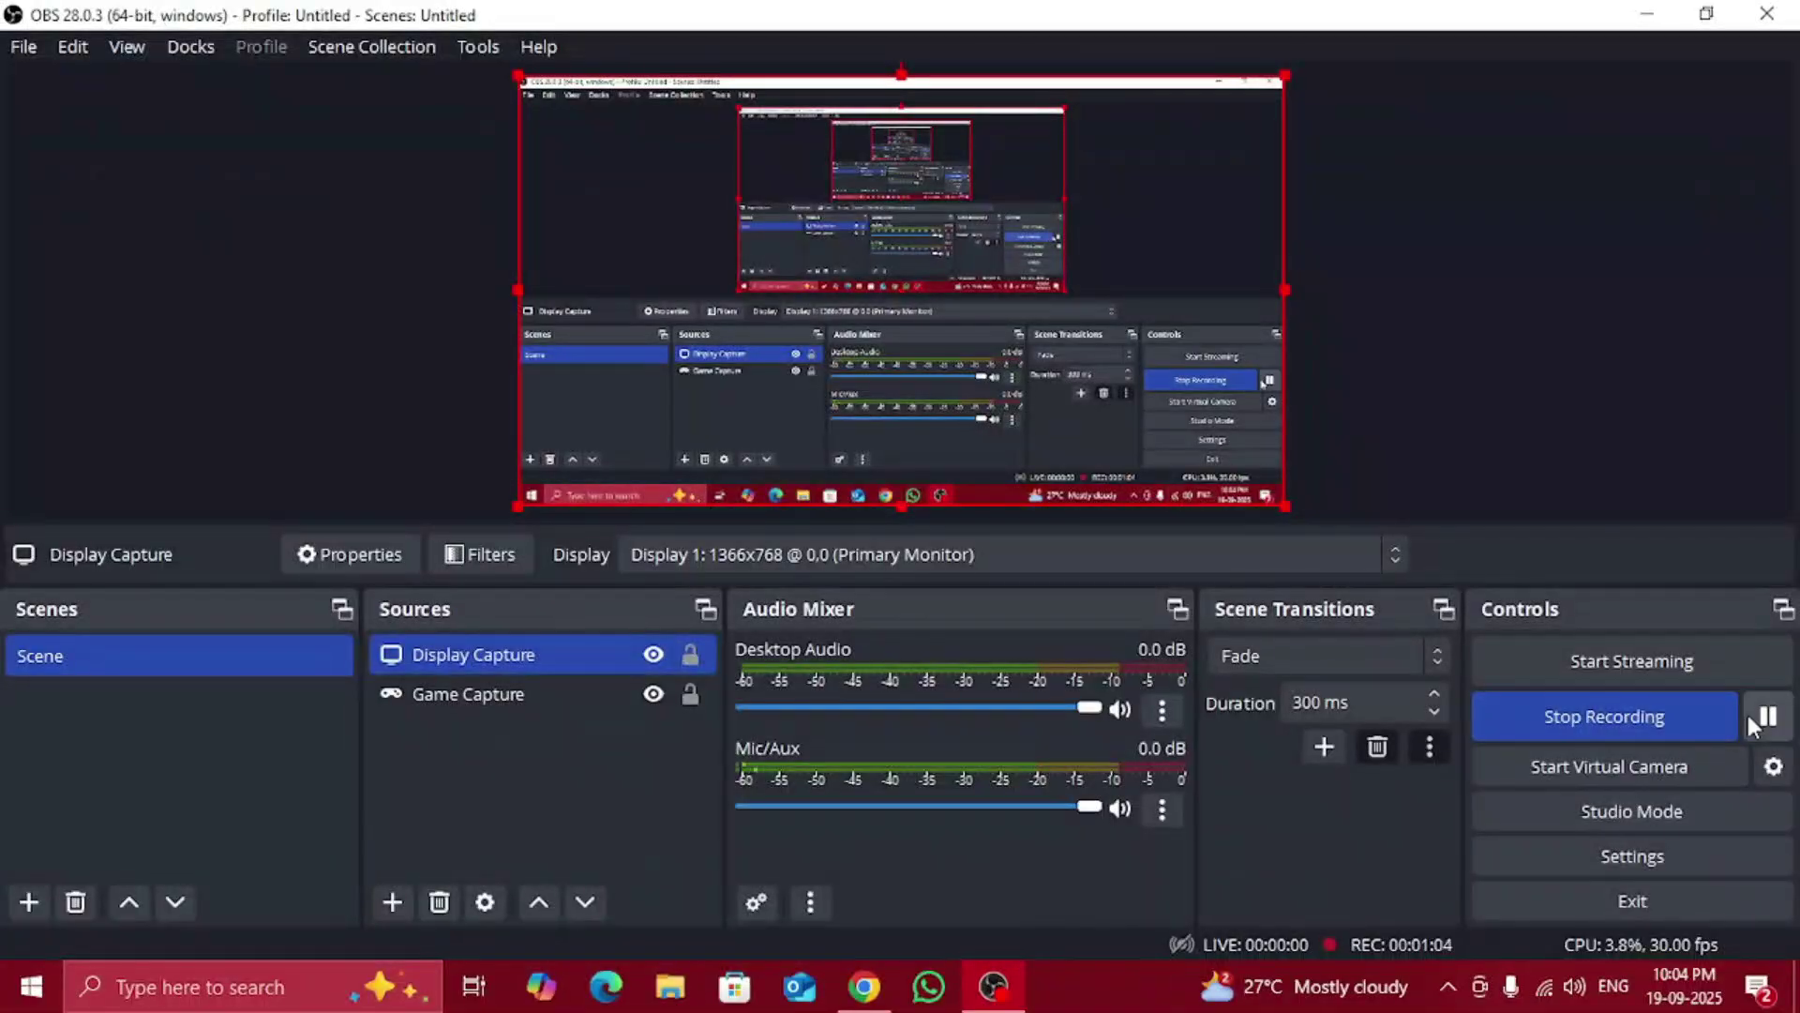
Switch to Oracle VM VirtualBox Manager and dismiss the new-version notice
click(1645, 14)
click(1641, 13)
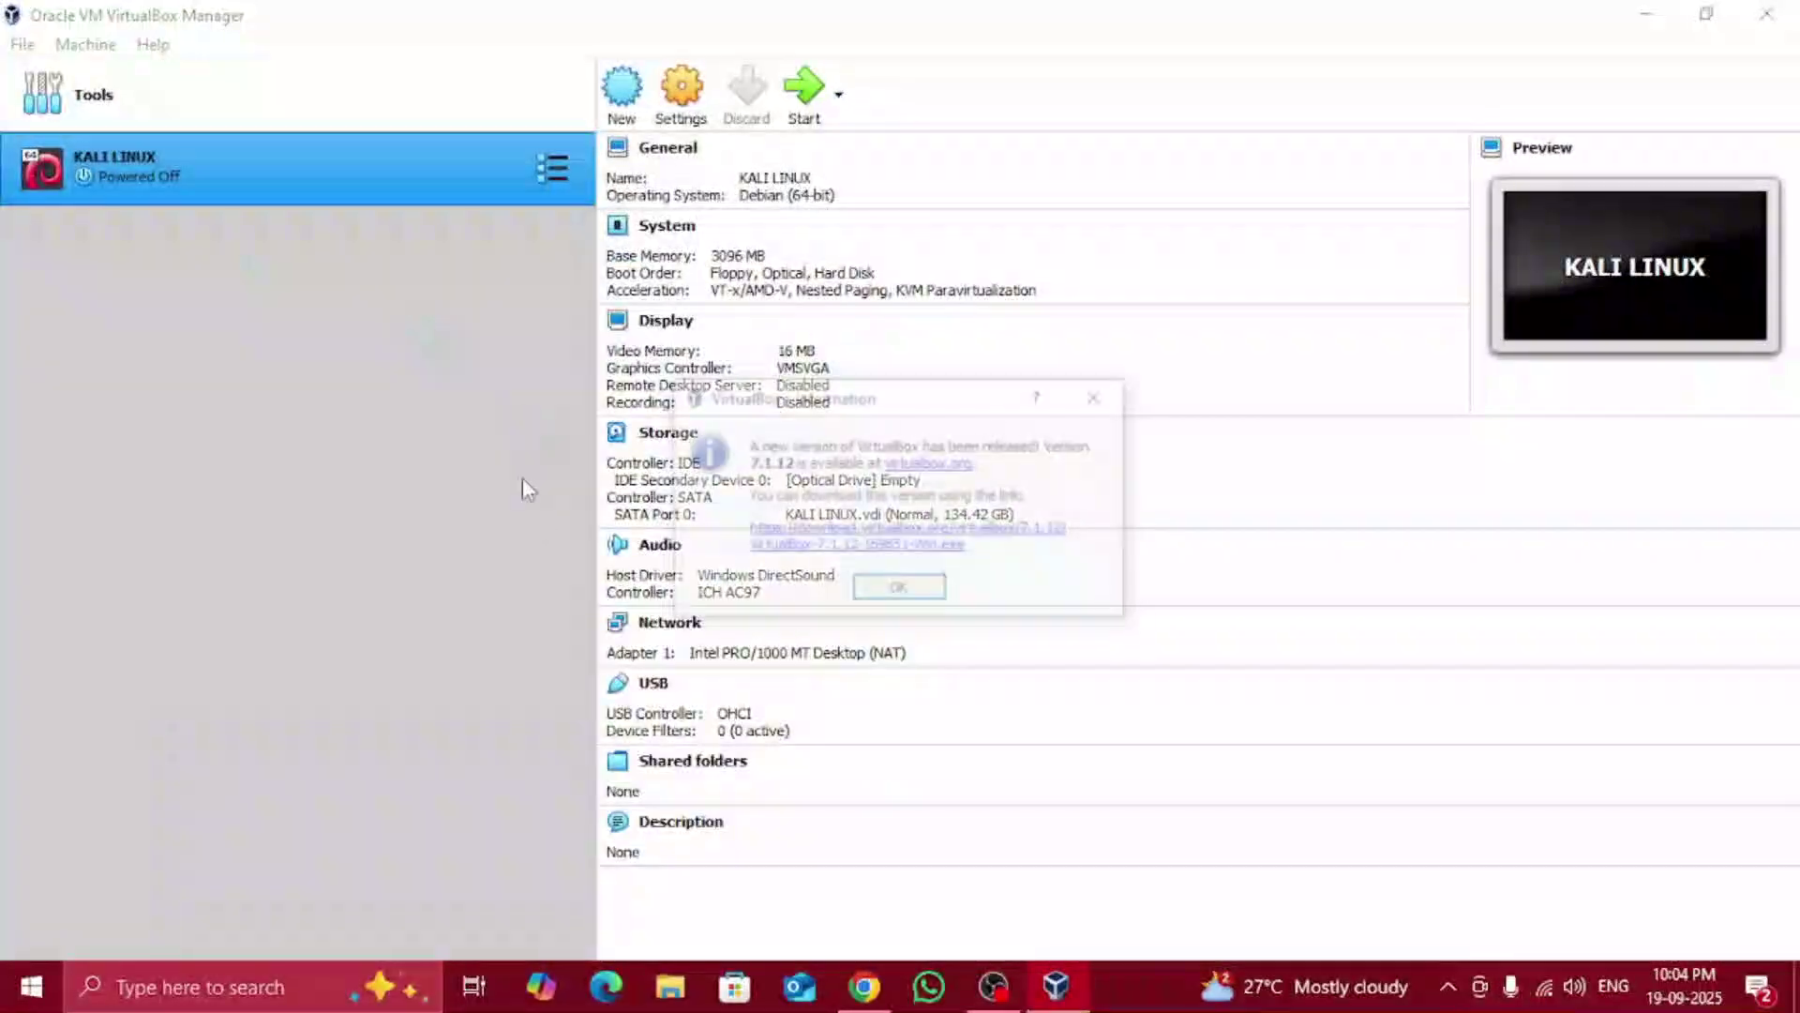
click(1094, 398)
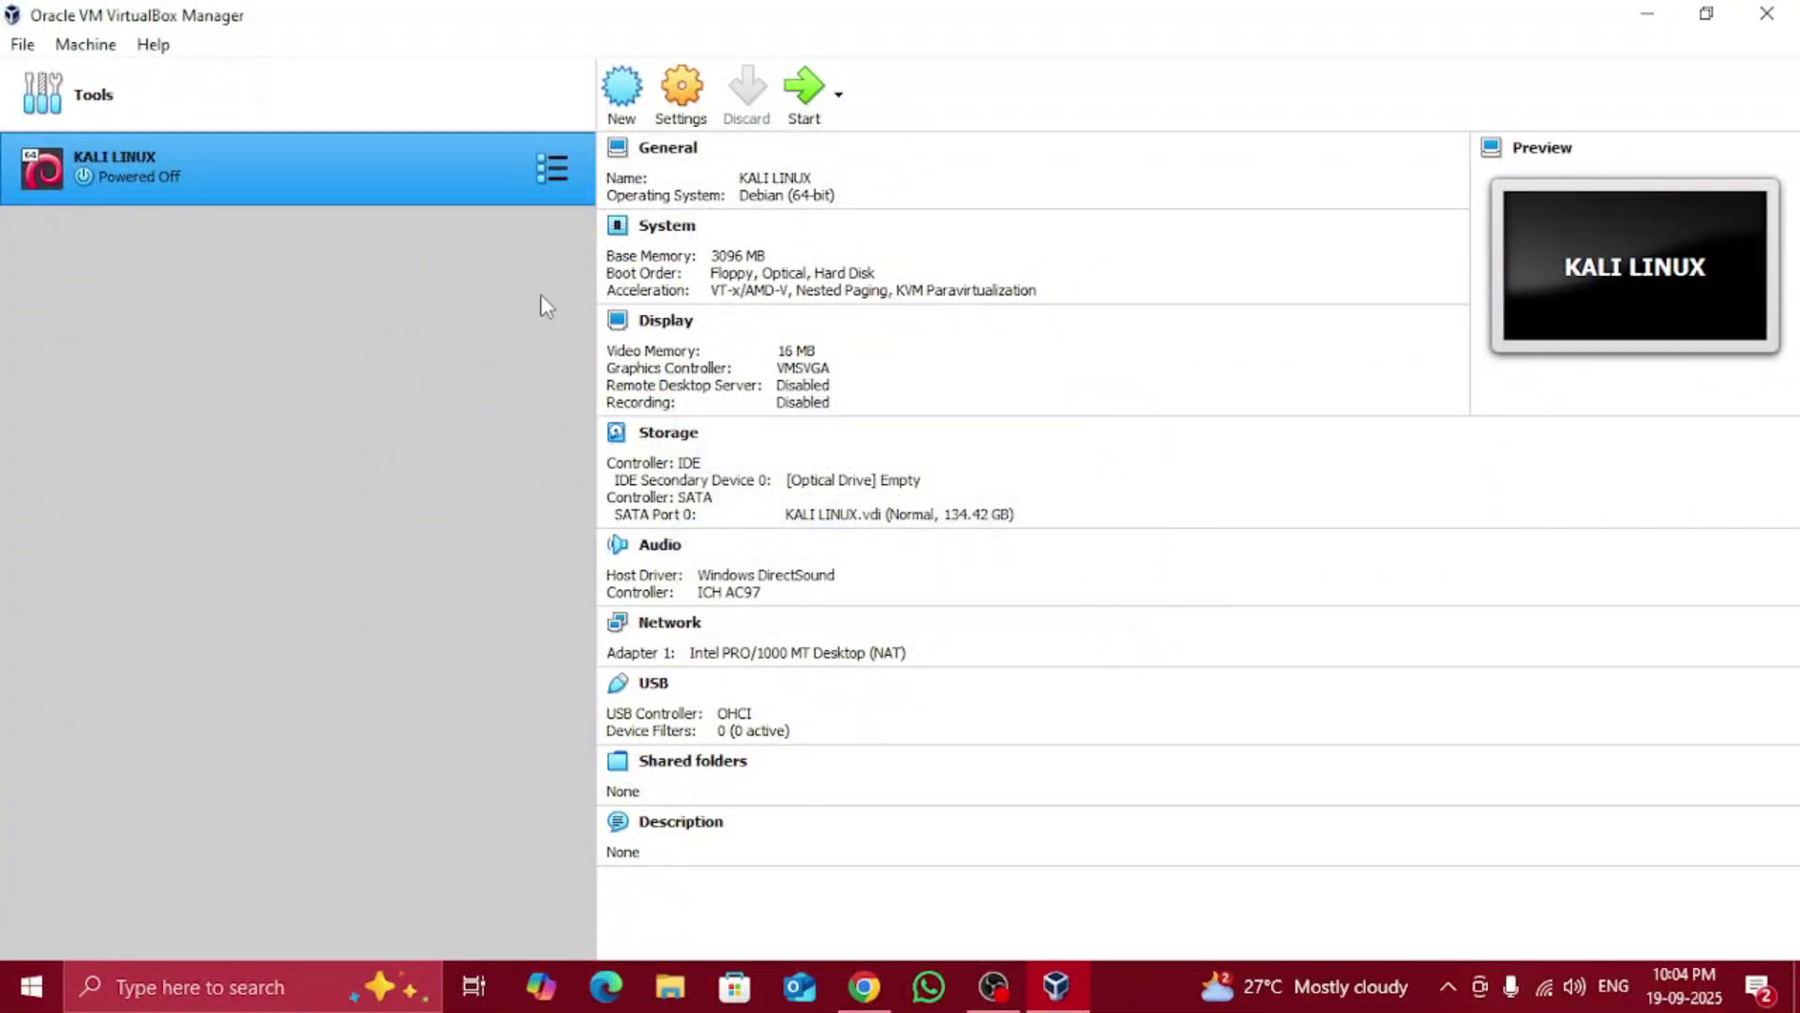
Start creating a new virtual machine and name it Windows 8.1
click(622, 89)
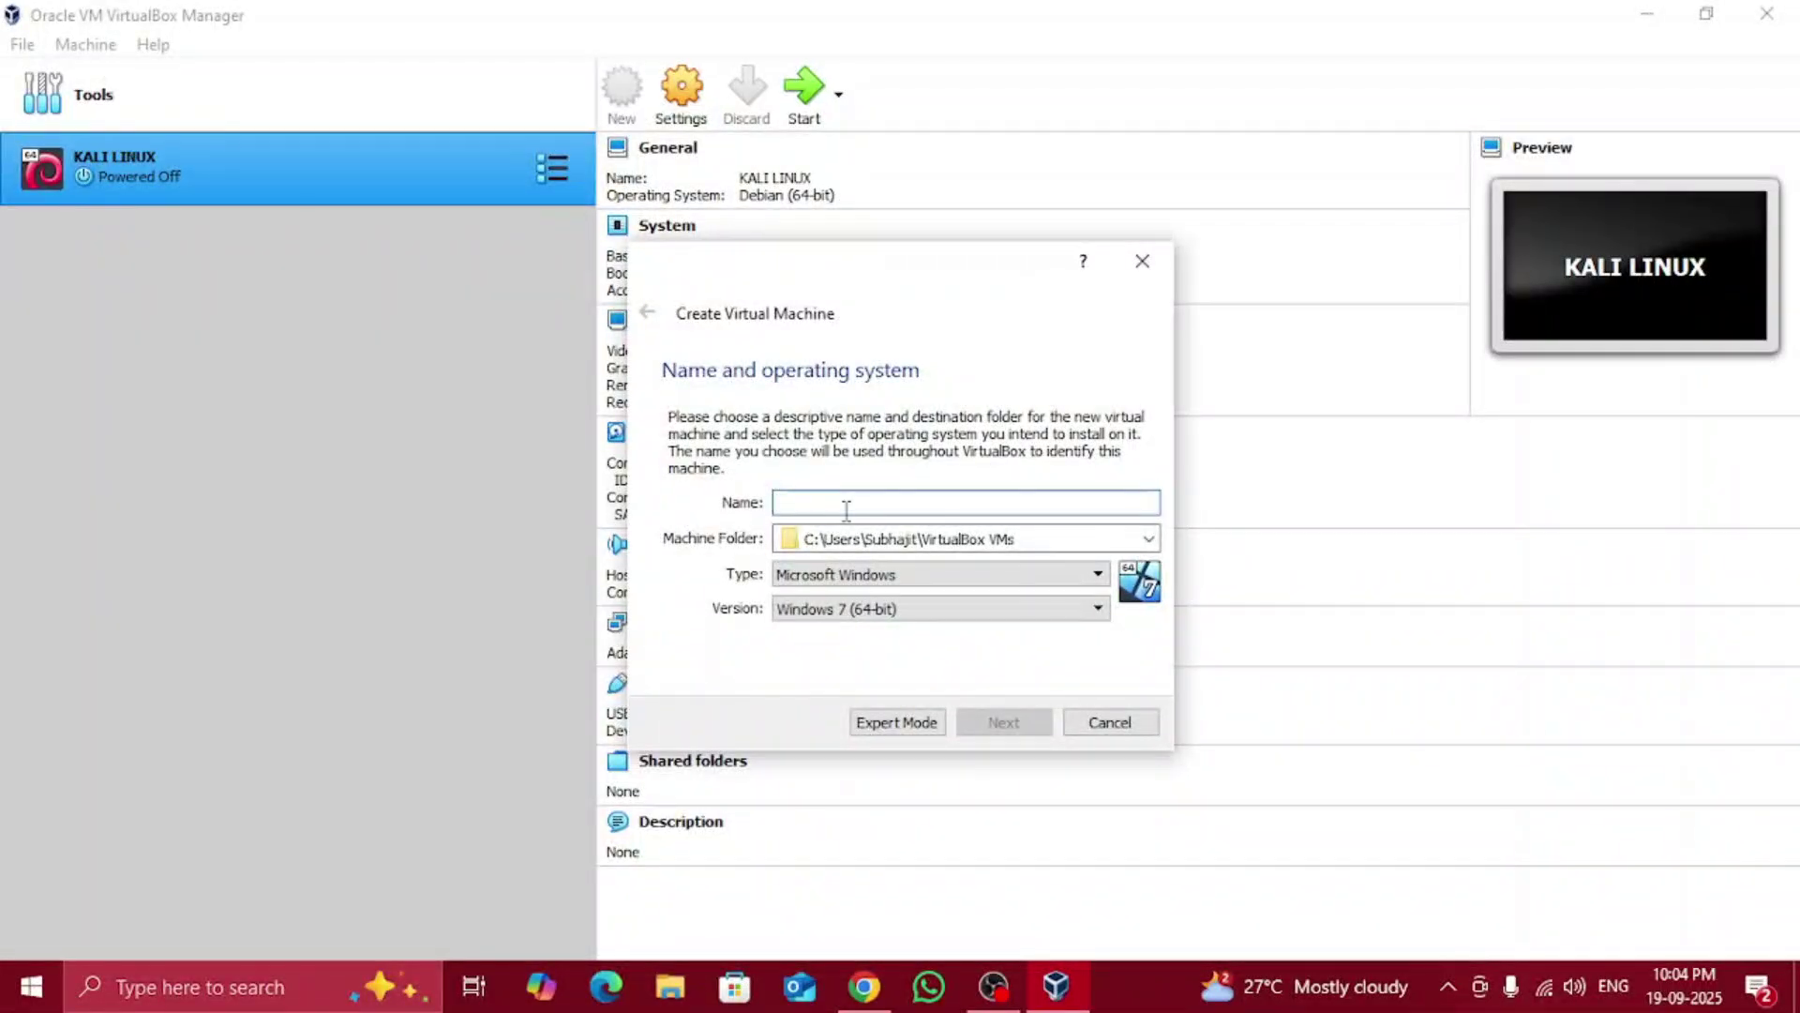
text(Window)
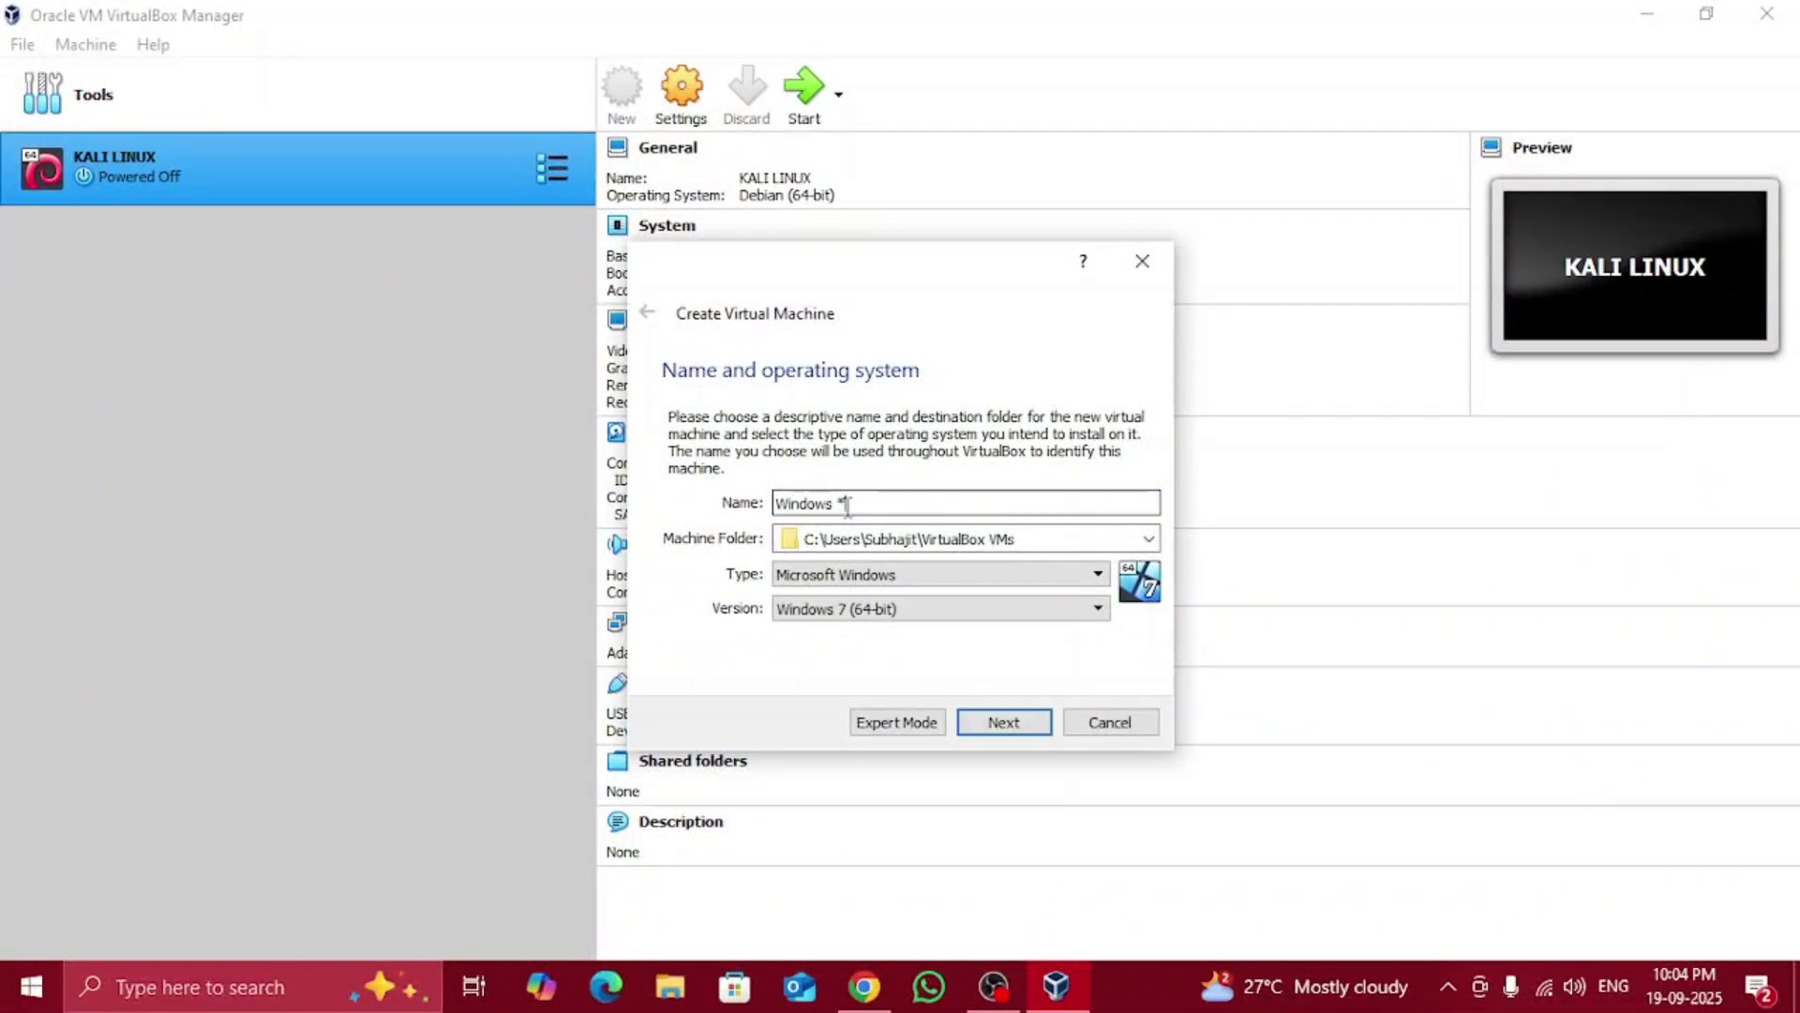
text(s 8.1)
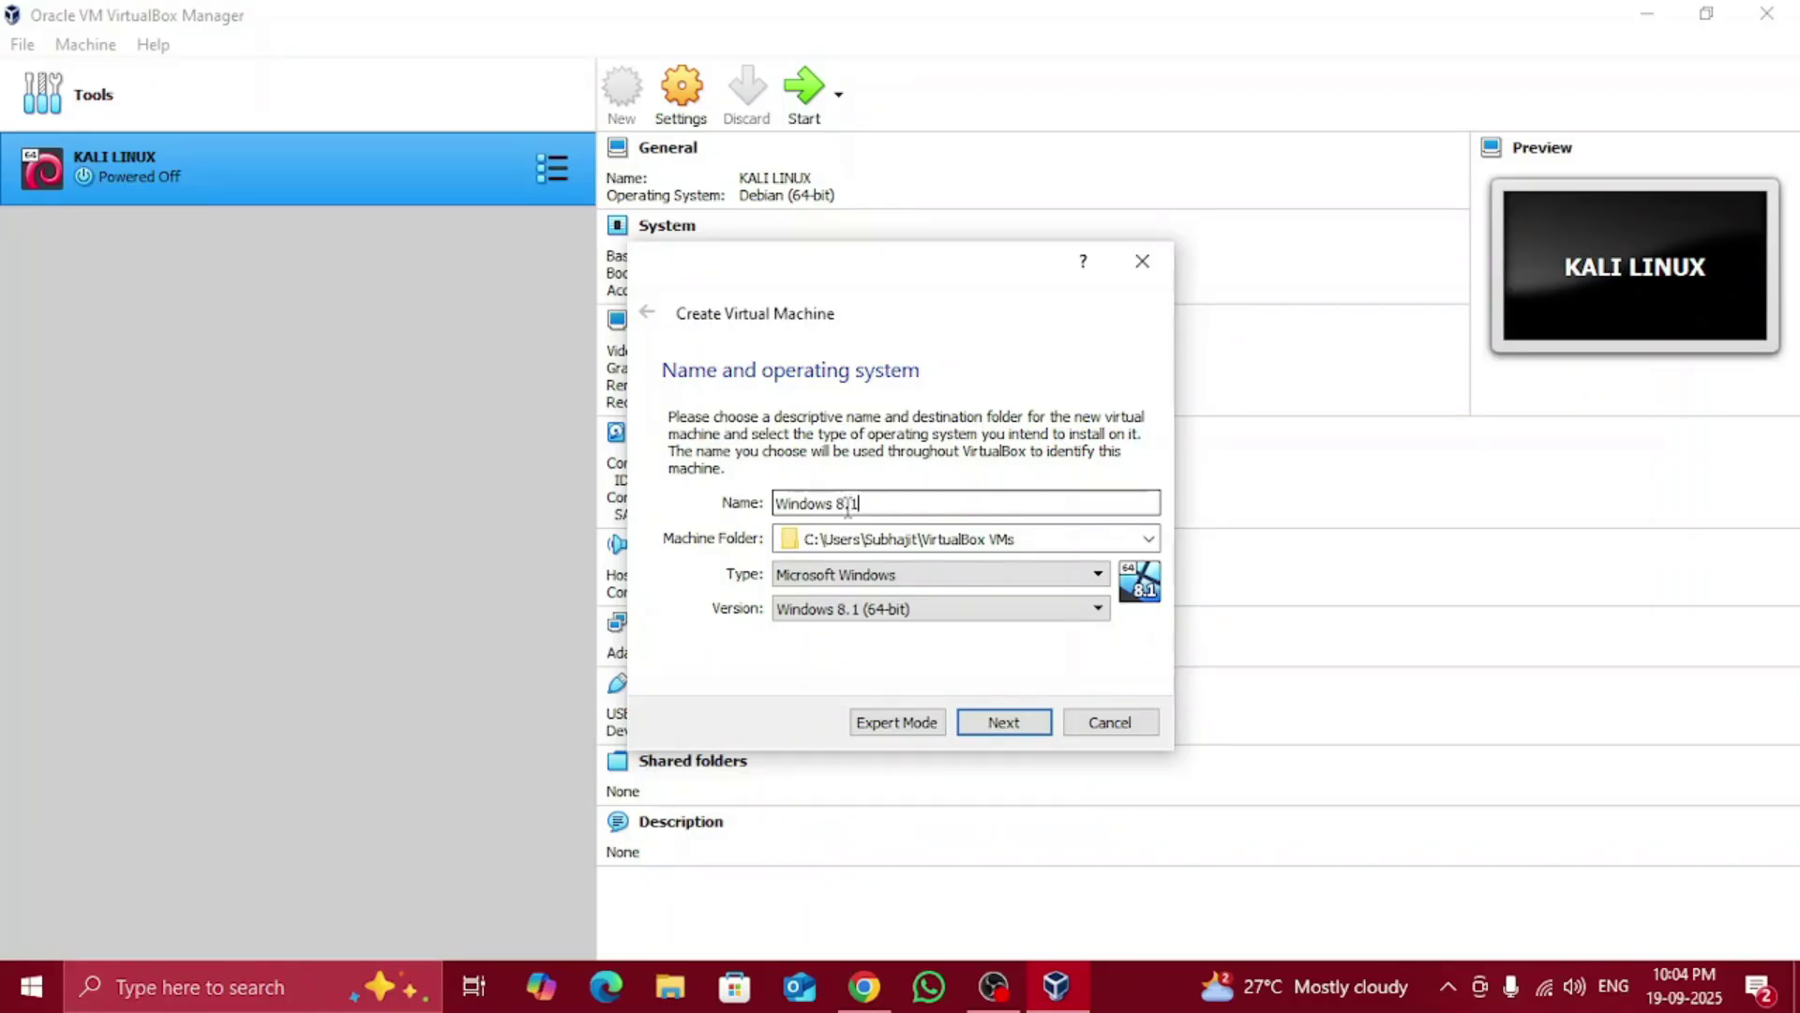
Set the machine folder to D:\Downloads and accept the name and operating system settings
click(1069, 541)
click(1149, 538)
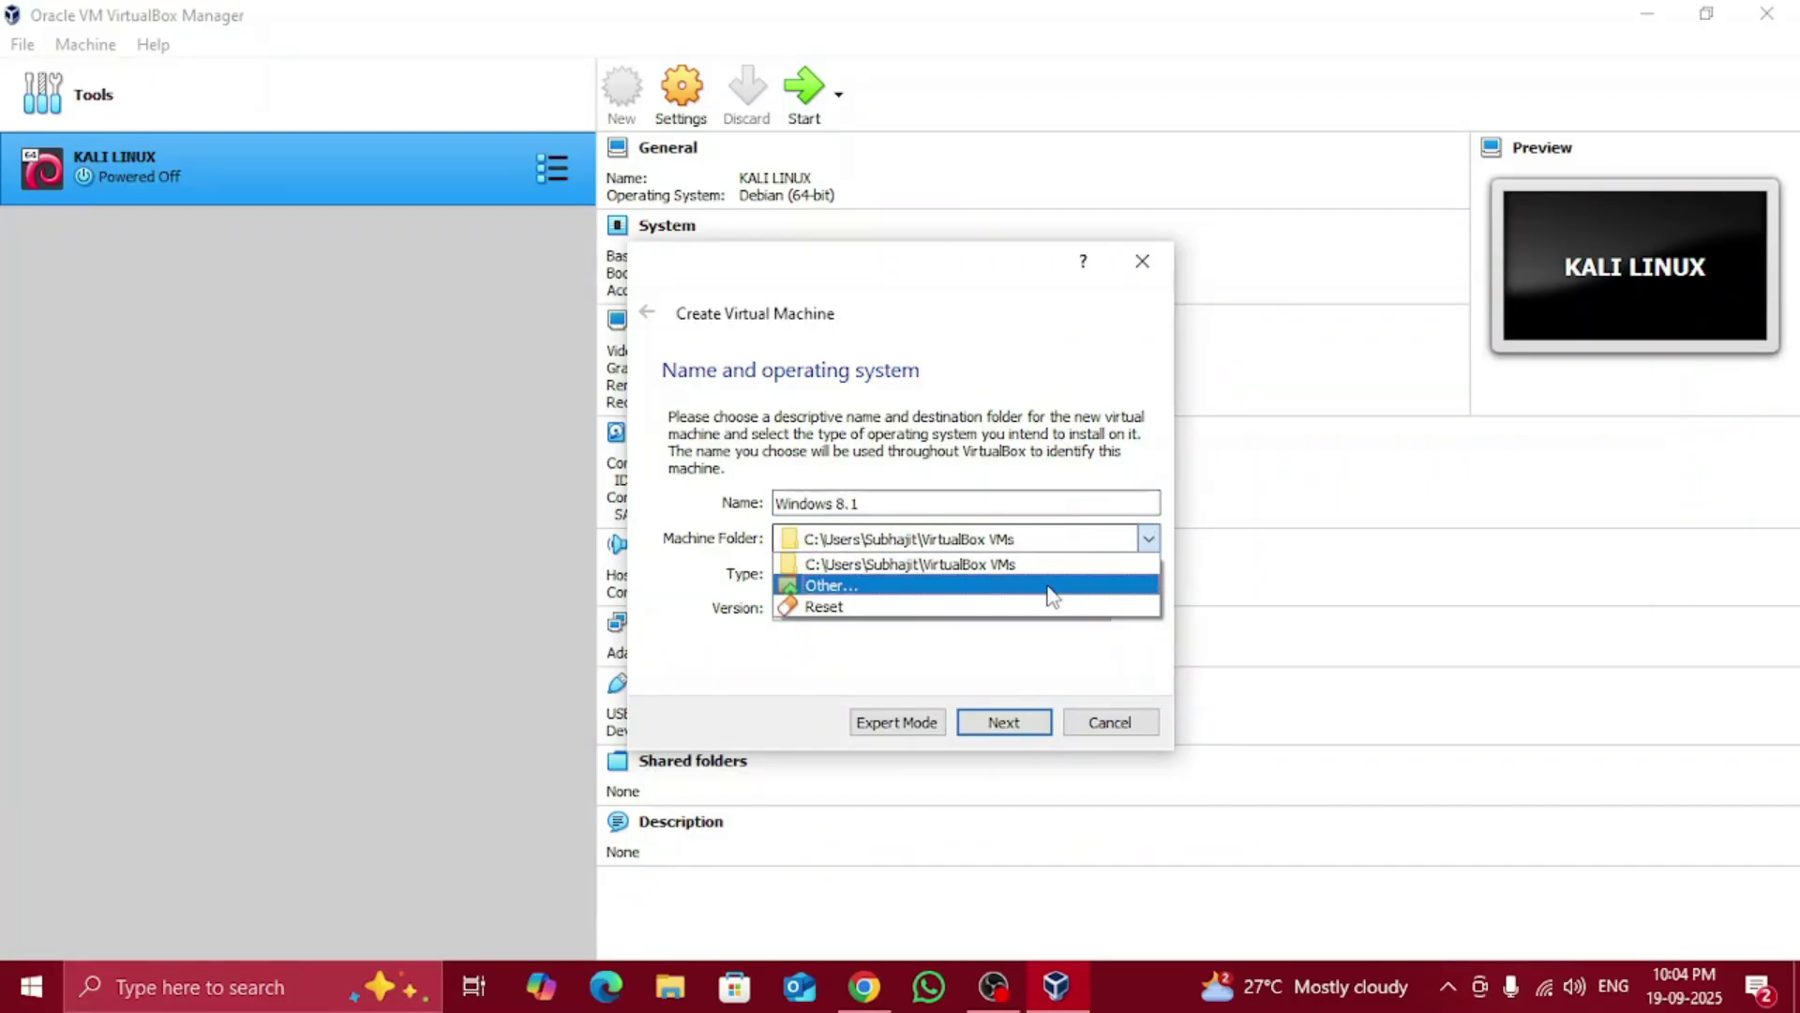
click(1048, 589)
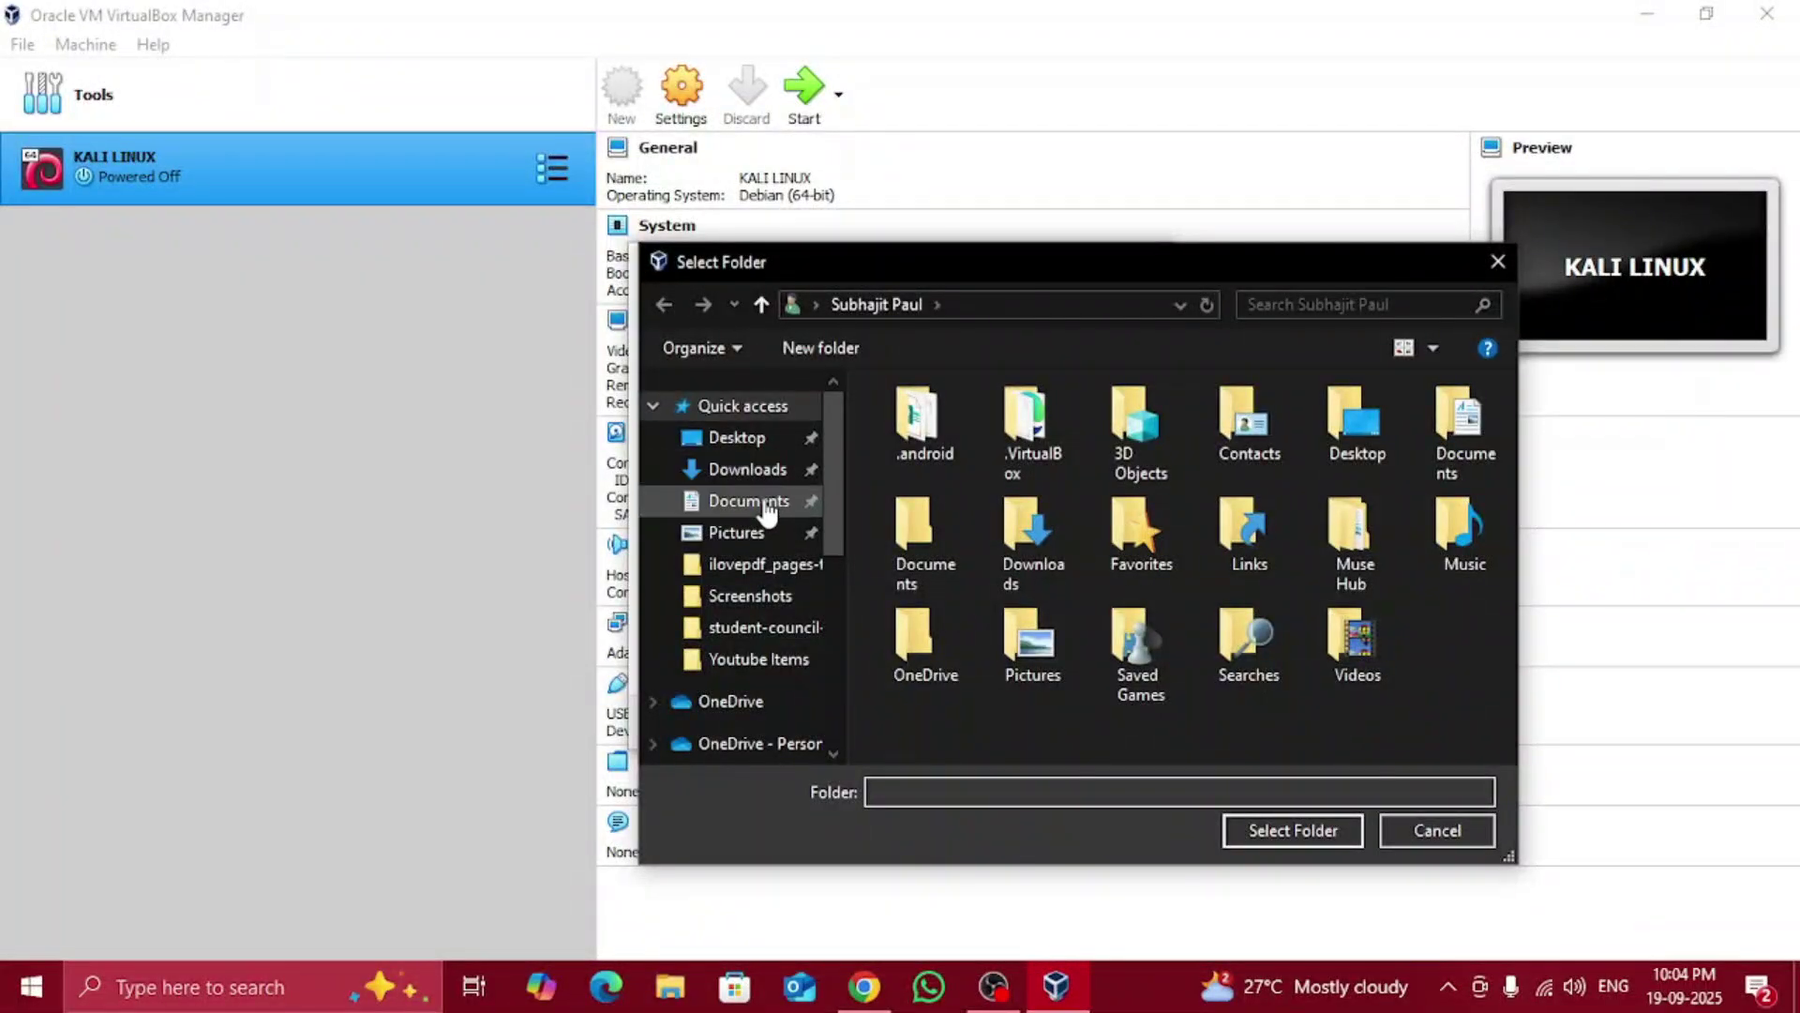
click(772, 471)
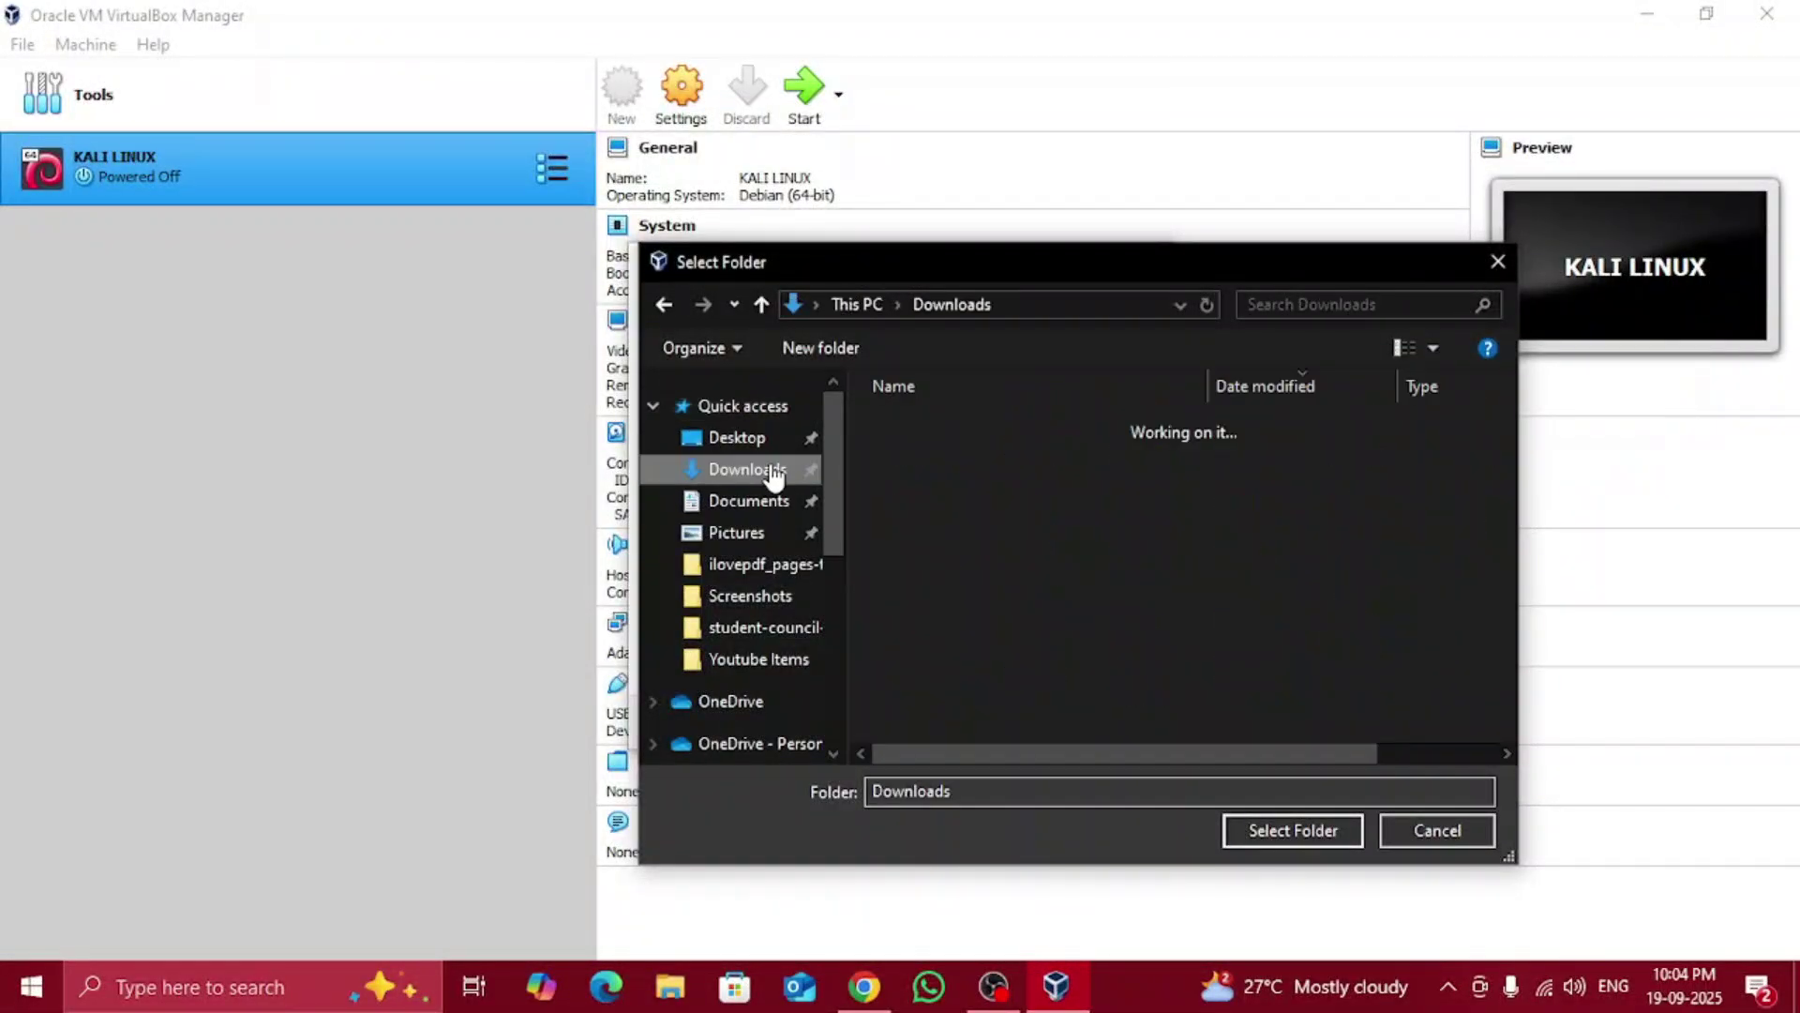
click(1241, 832)
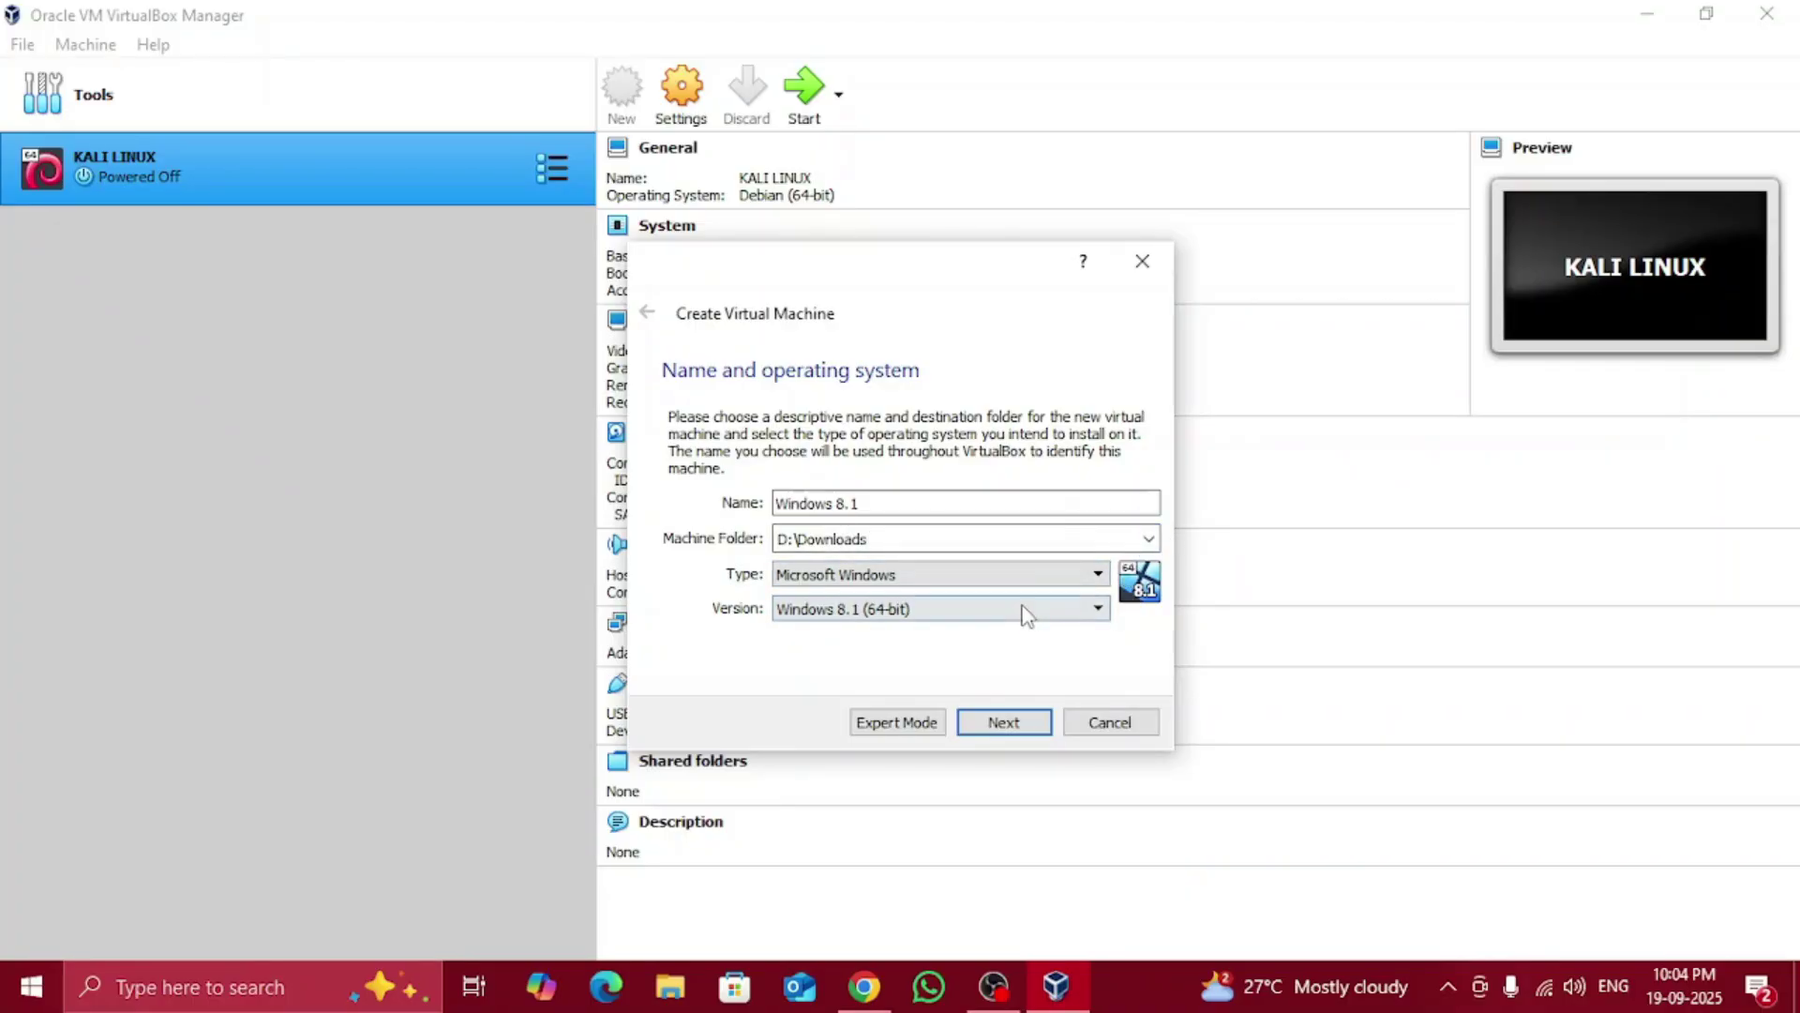
click(1025, 727)
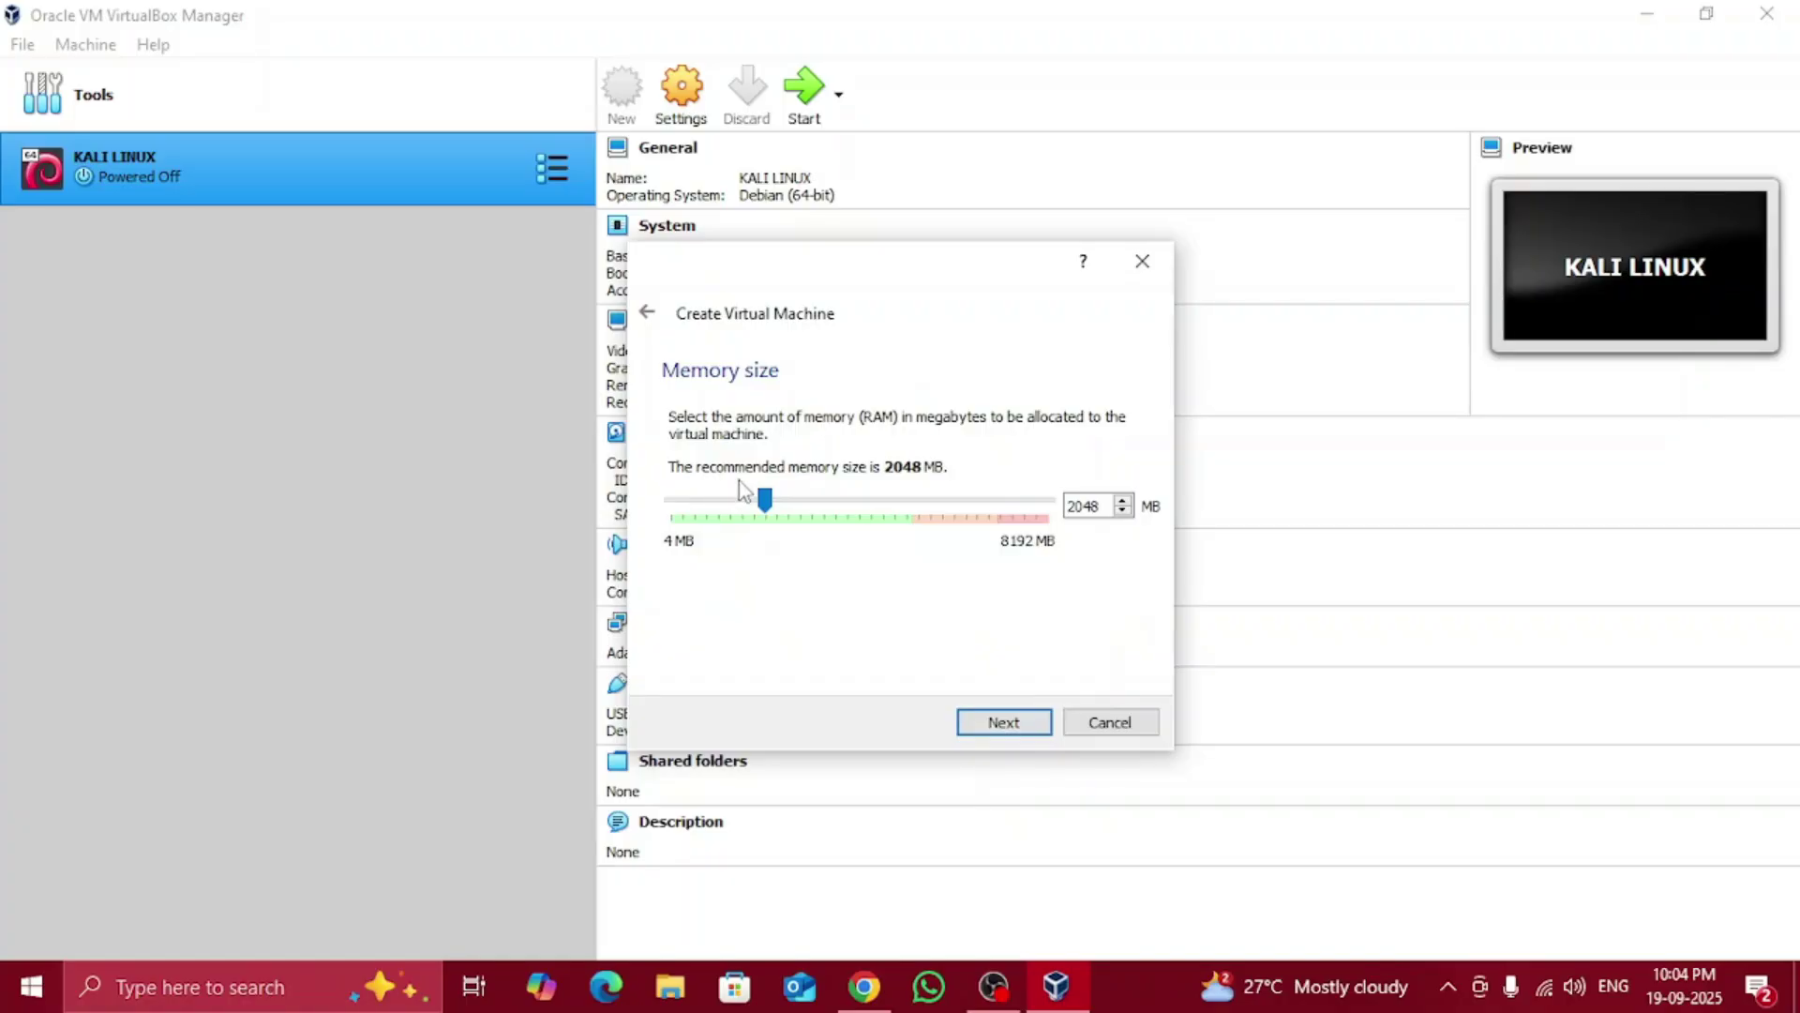
Allocate 2609 MB of memory to the new virtual machine
drag(765, 508, 790, 506)
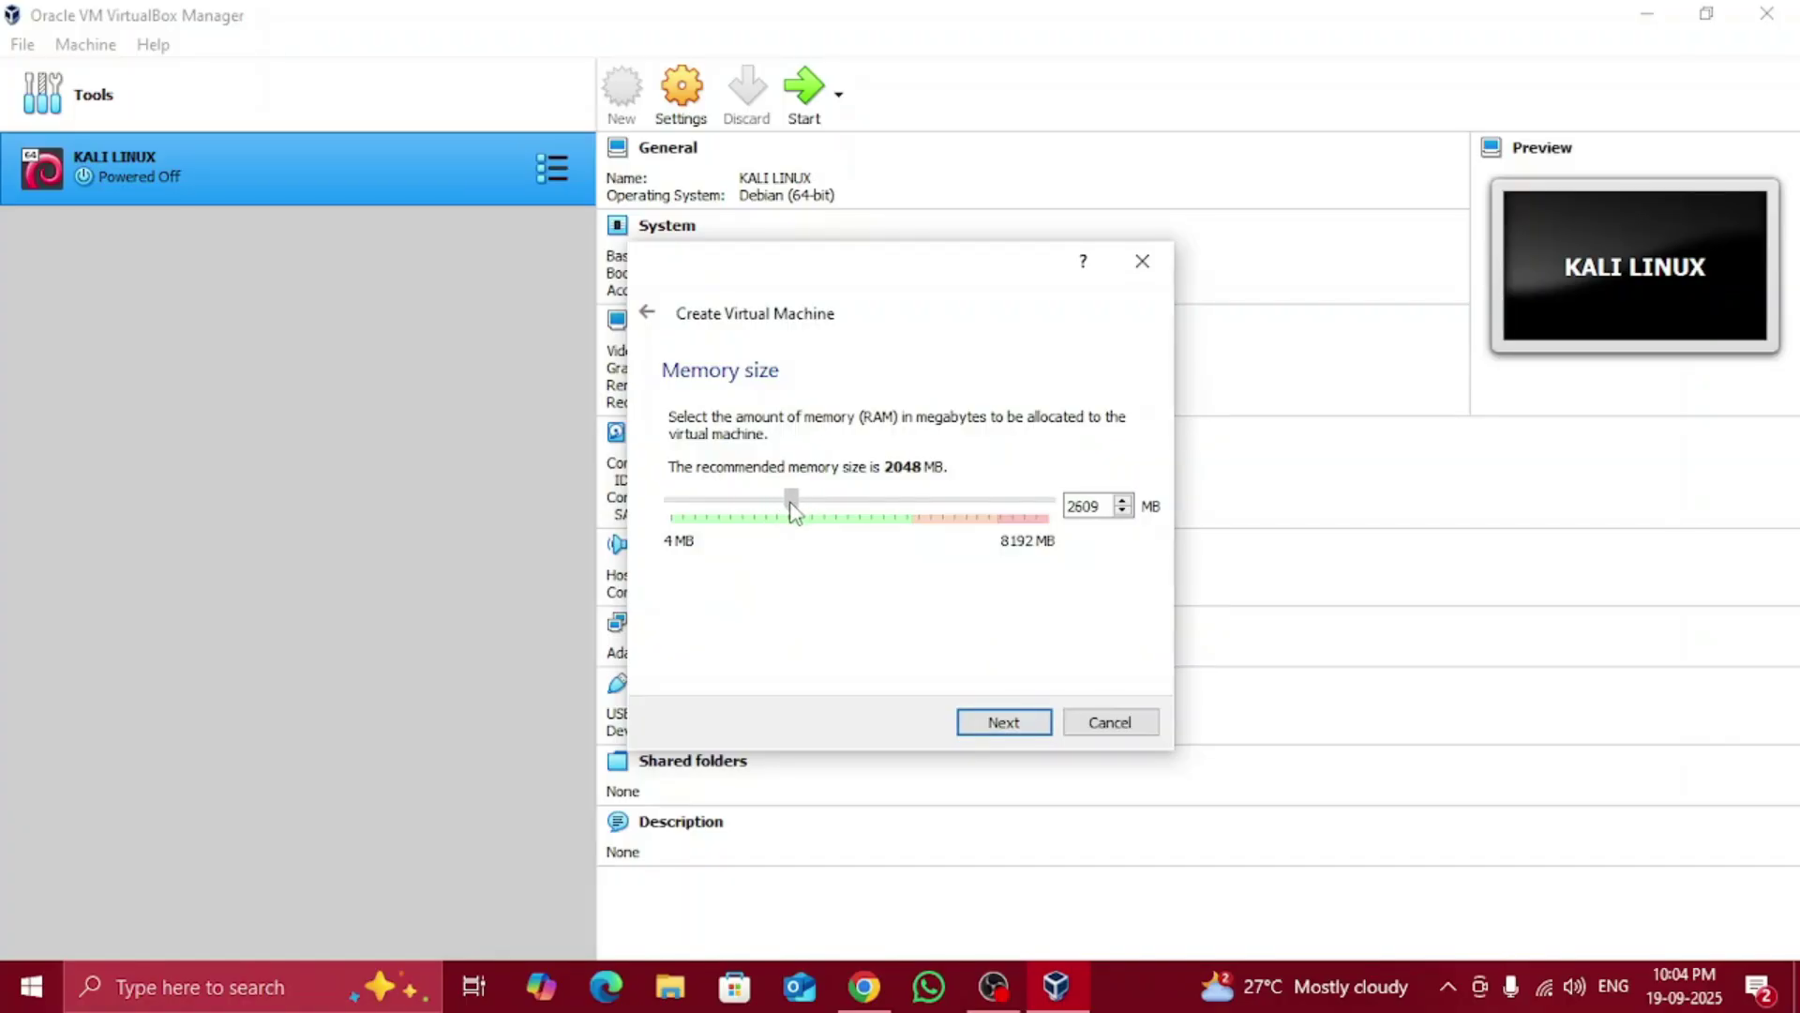
click(1000, 724)
Create a dynamically allocated virtual hard disk of about 83.27 GB for the new machine, finishing its creation
click(993, 724)
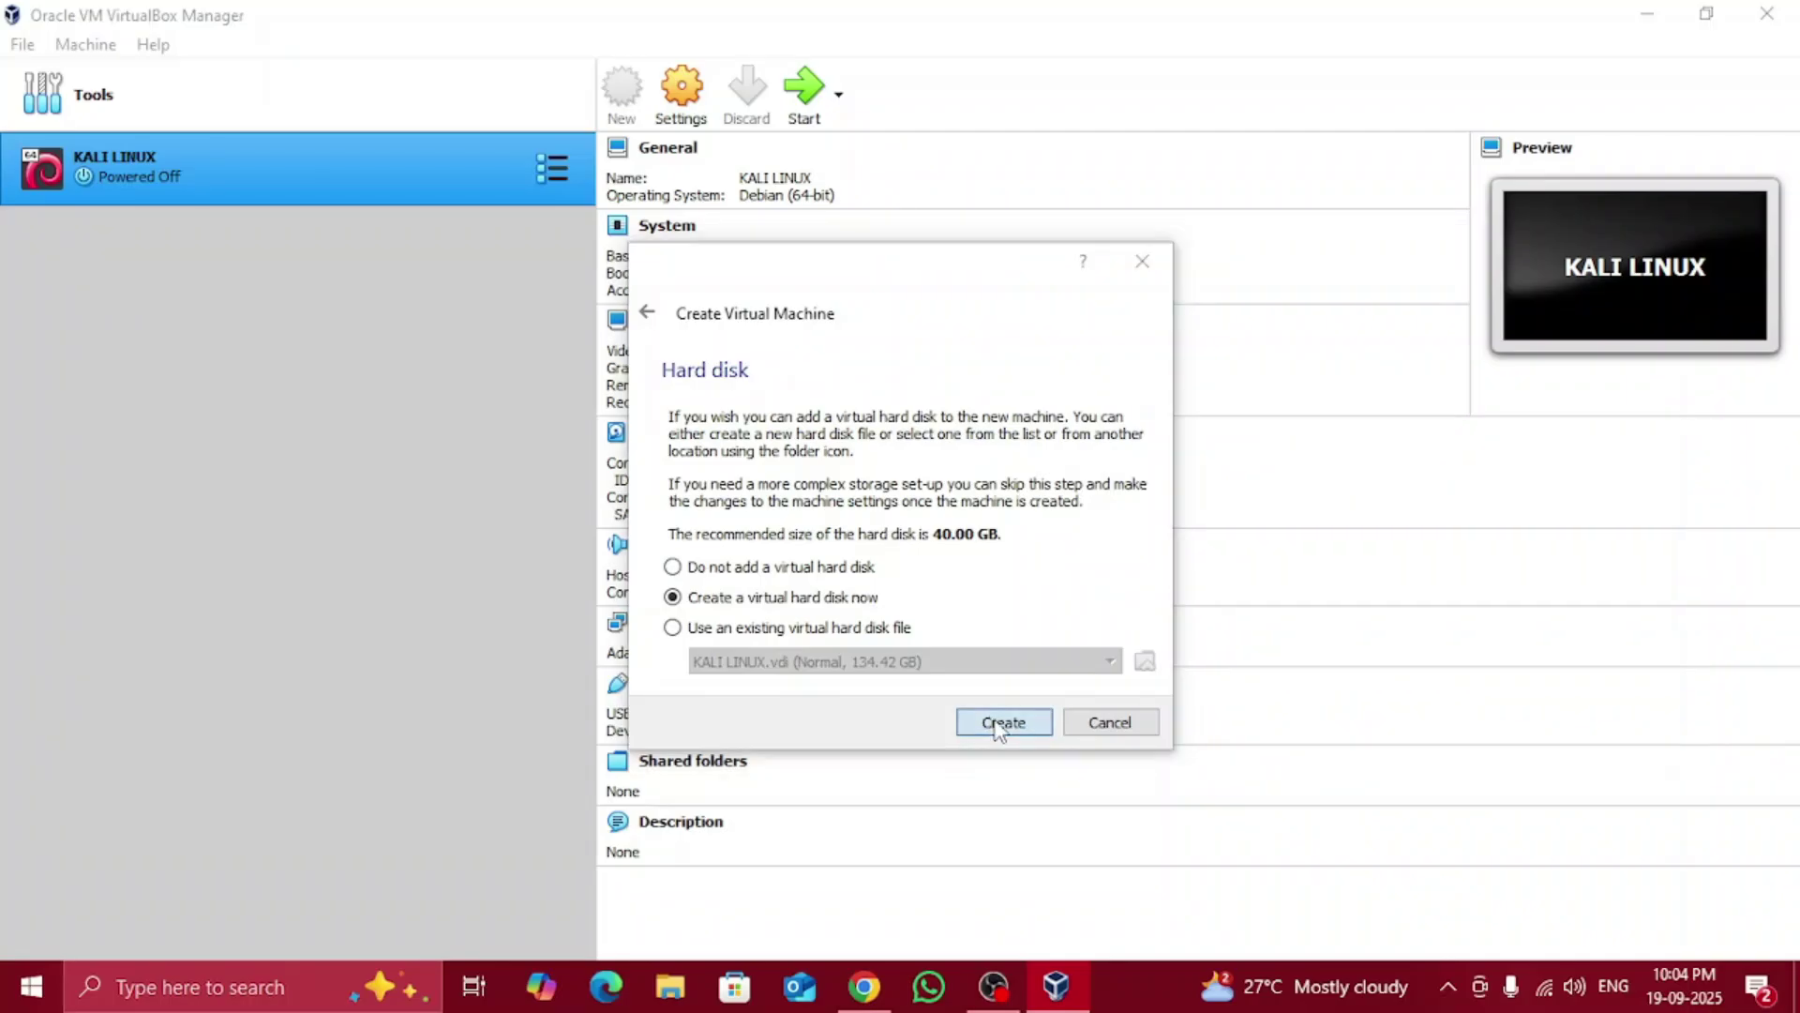
click(1015, 770)
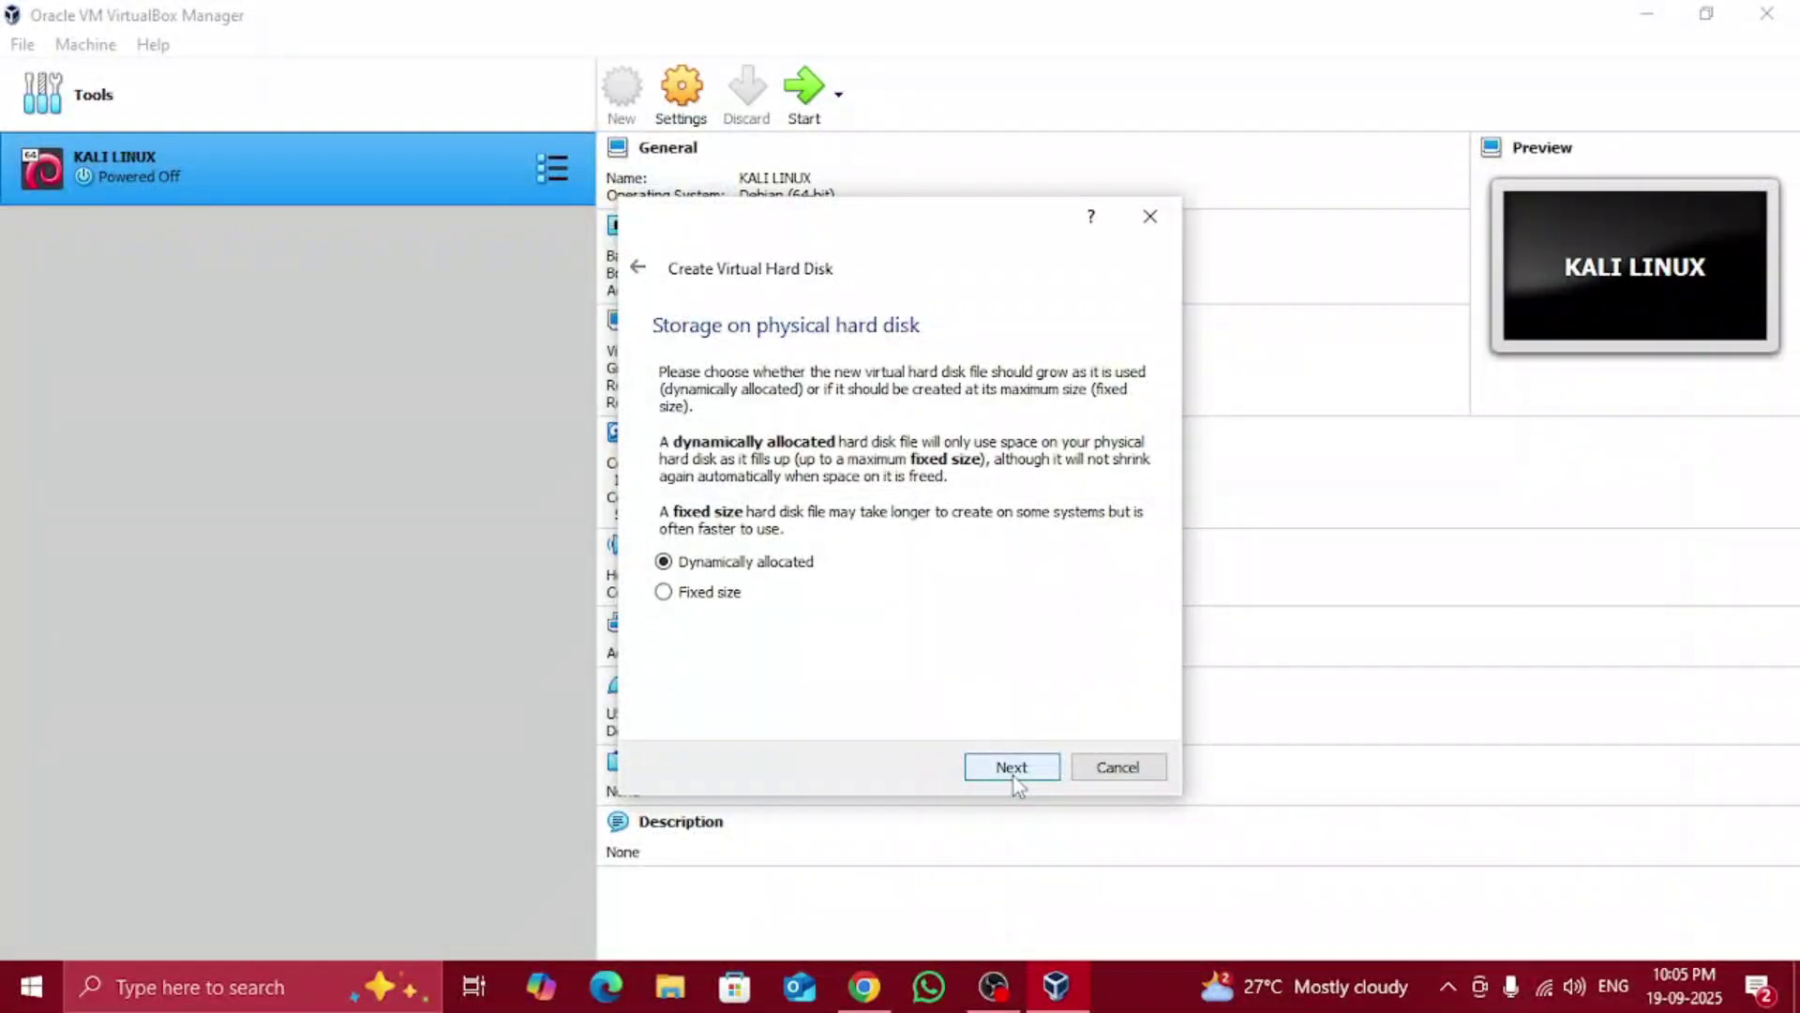
click(1012, 769)
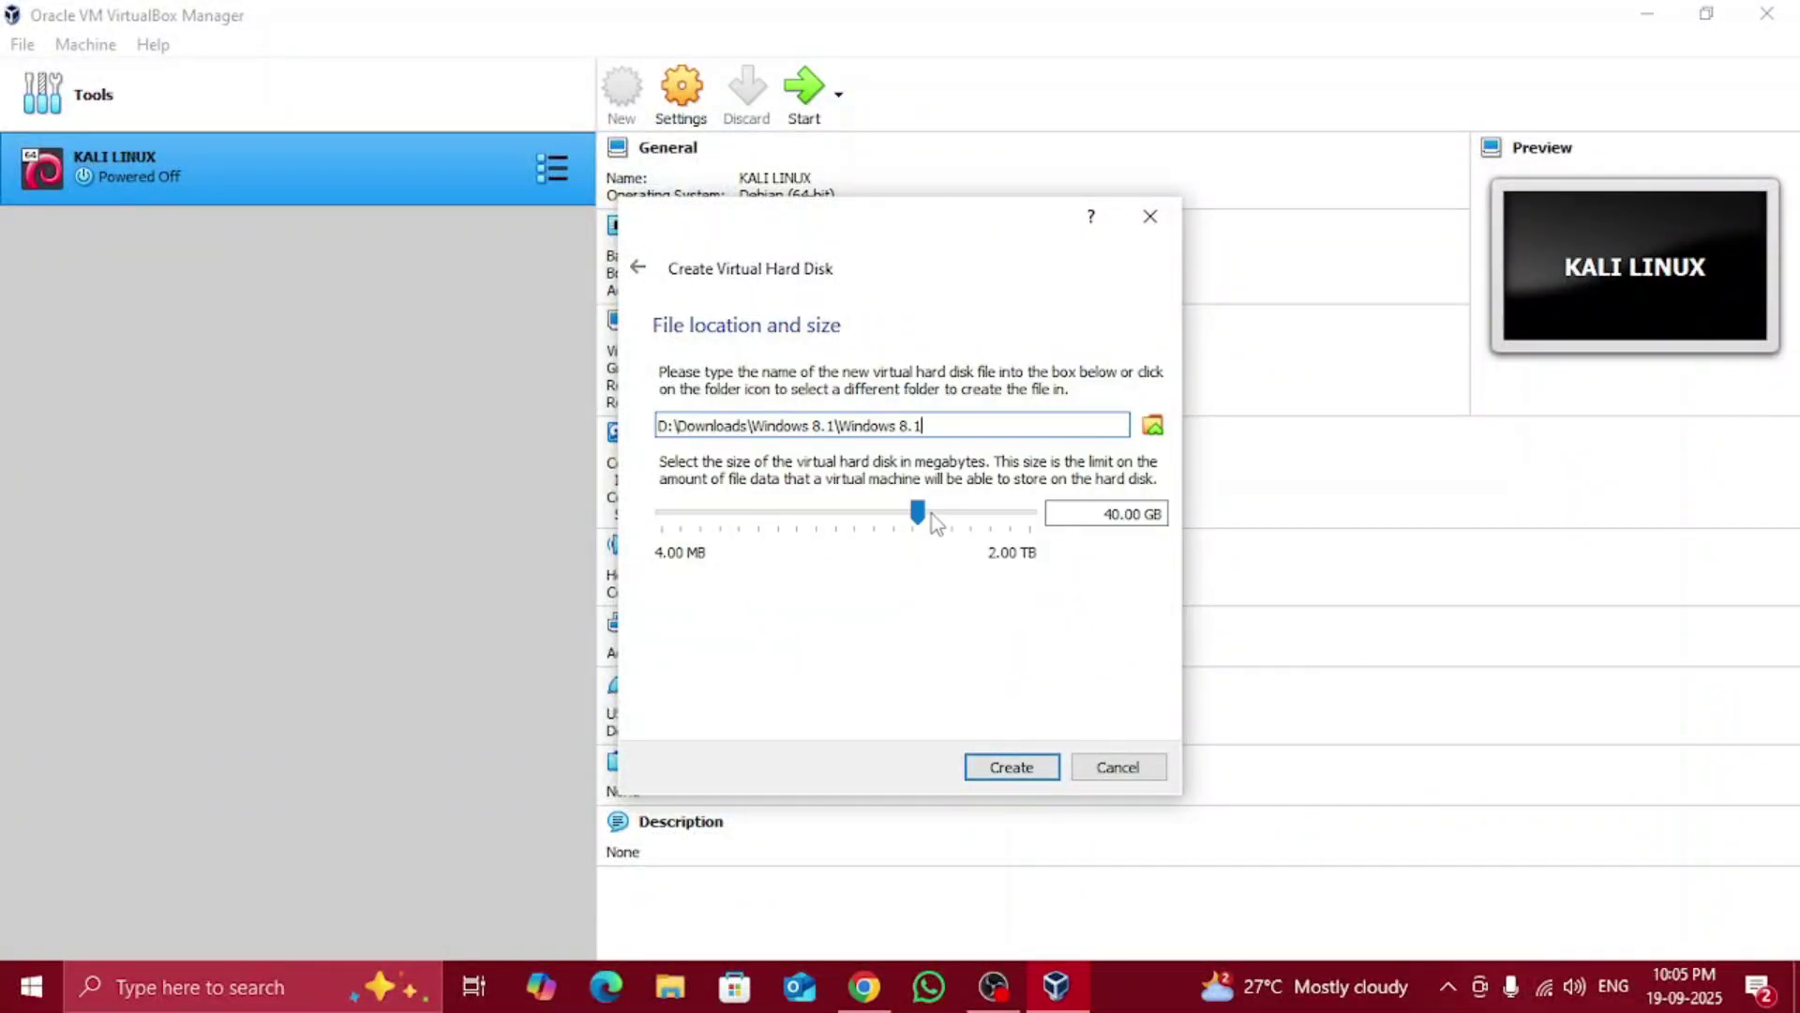
drag(917, 511, 947, 519)
click(1039, 769)
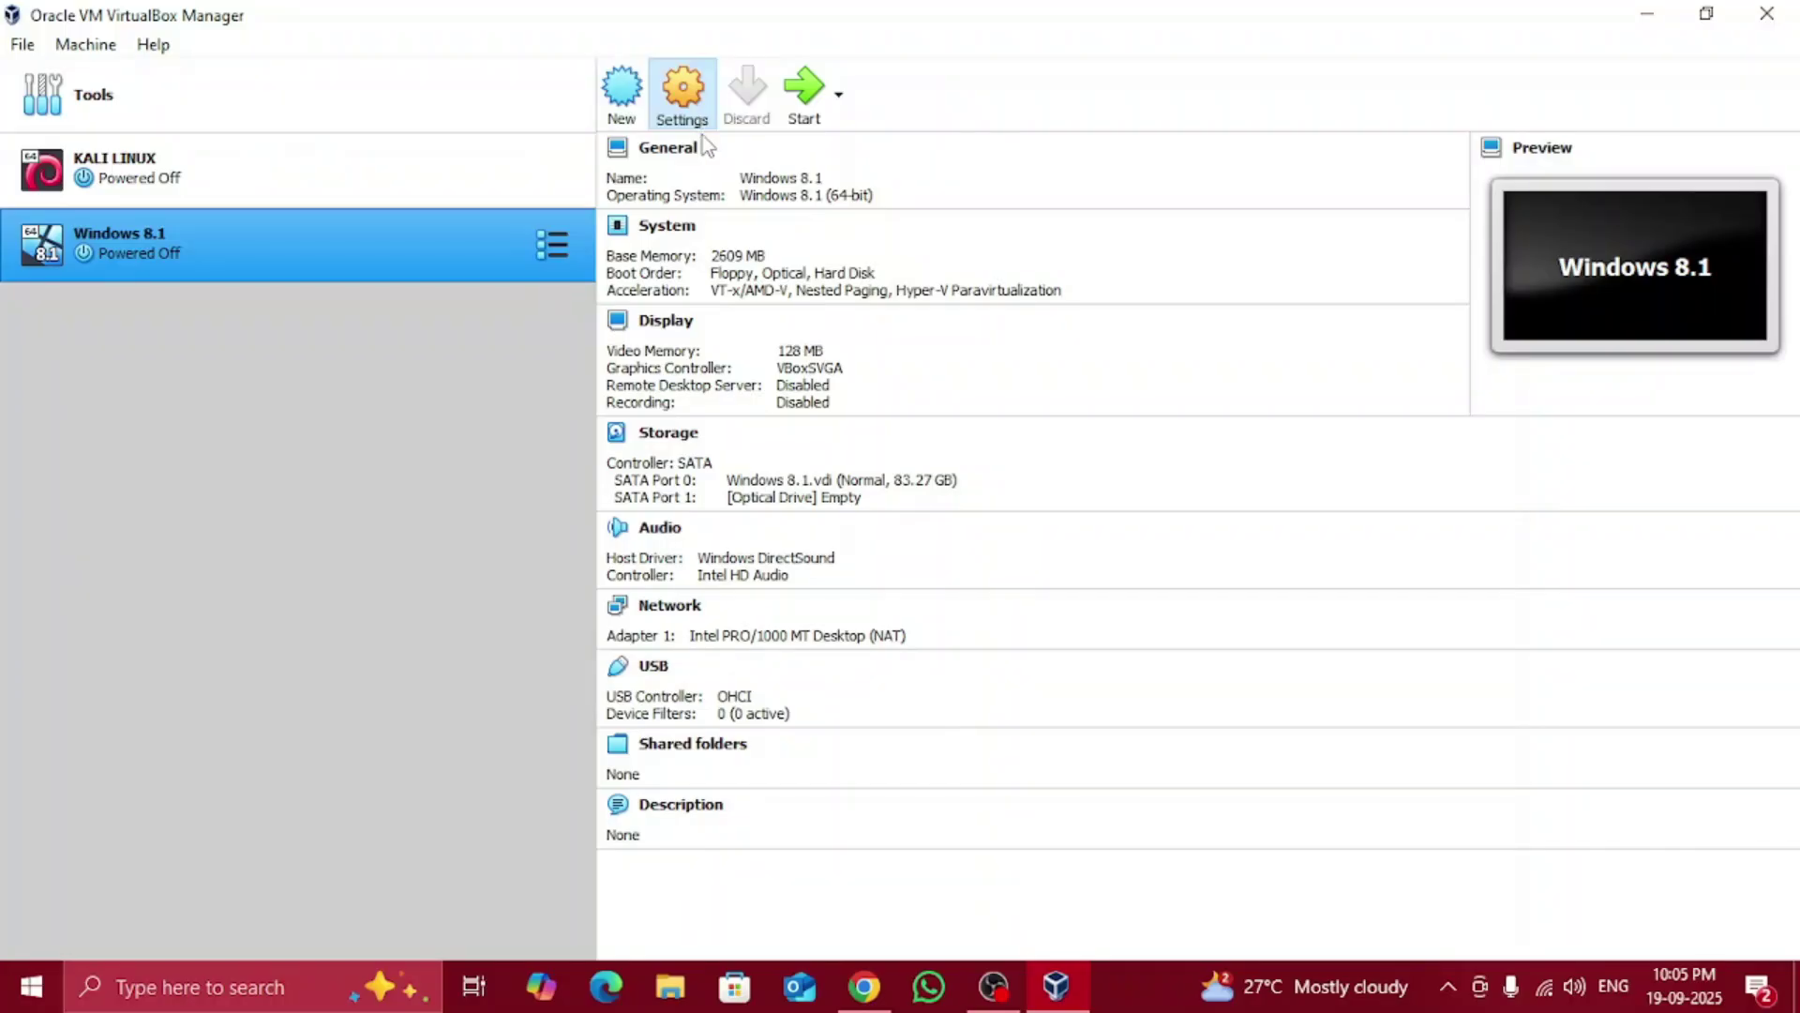
In the Windows 8.1 machine's advanced general settings, set Shared Clipboard to Bidirectional and enable Drag'n'Drop
click(763, 248)
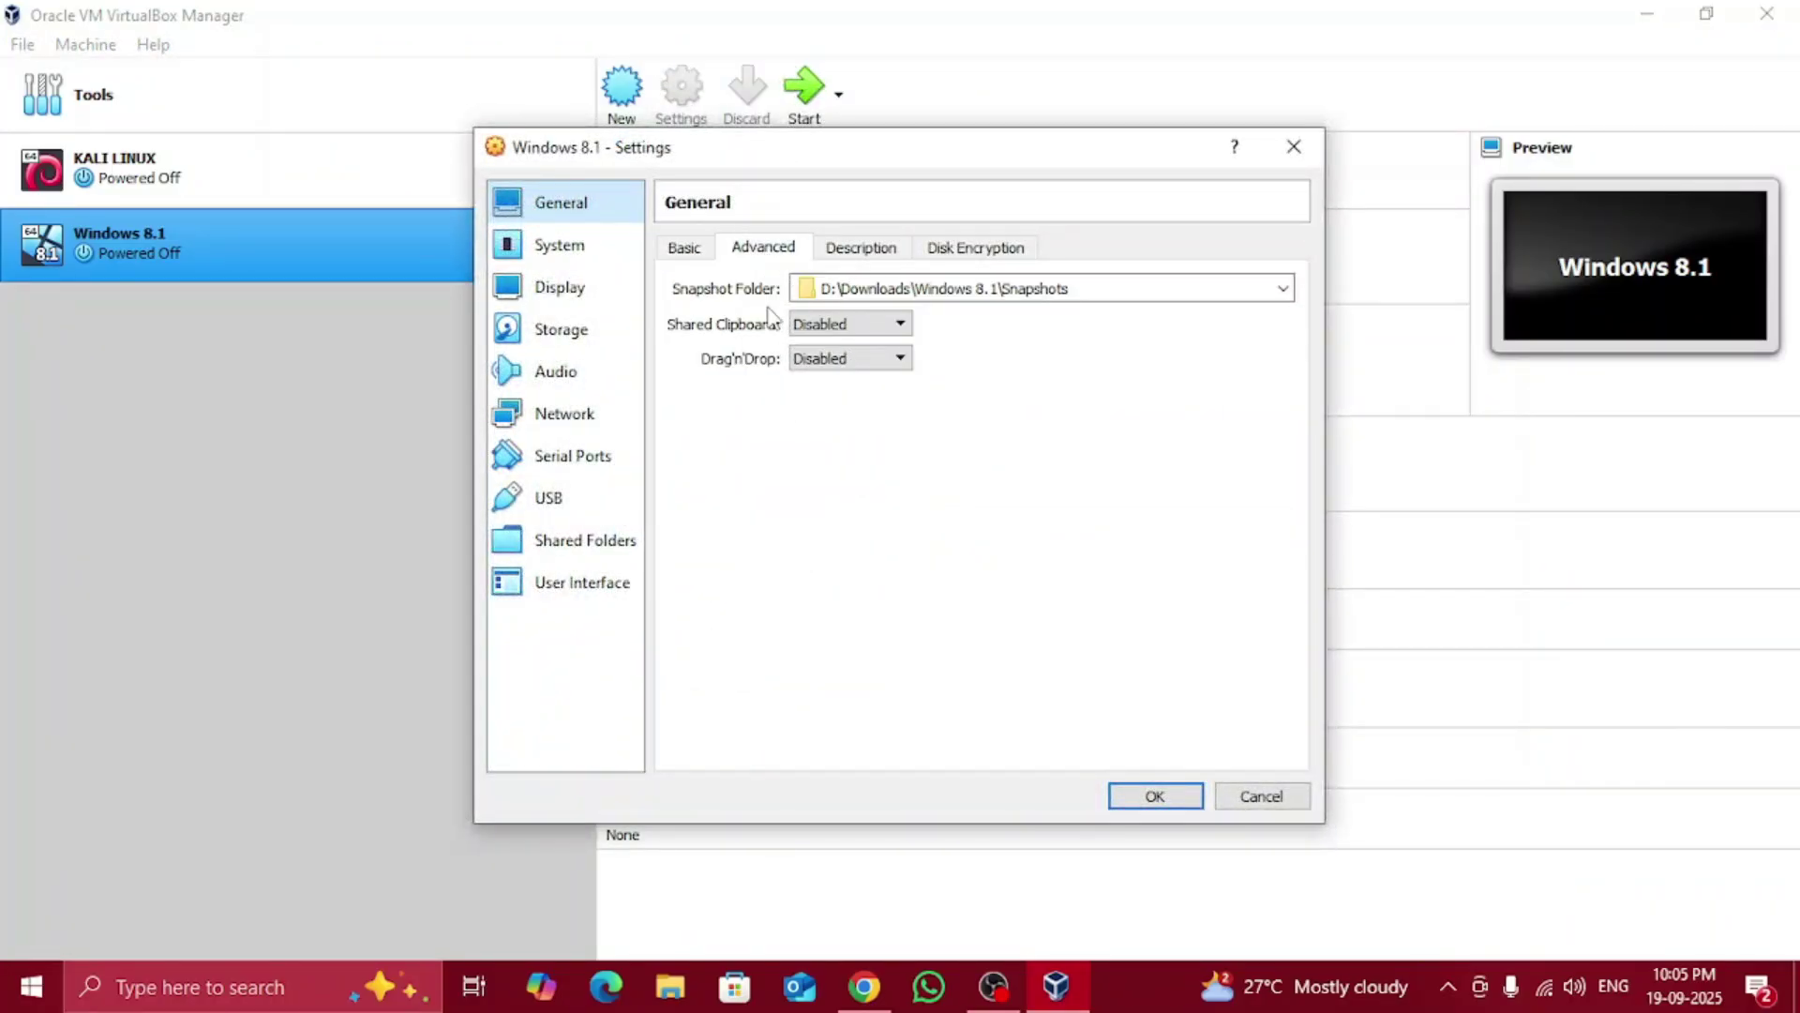
click(838, 328)
click(835, 396)
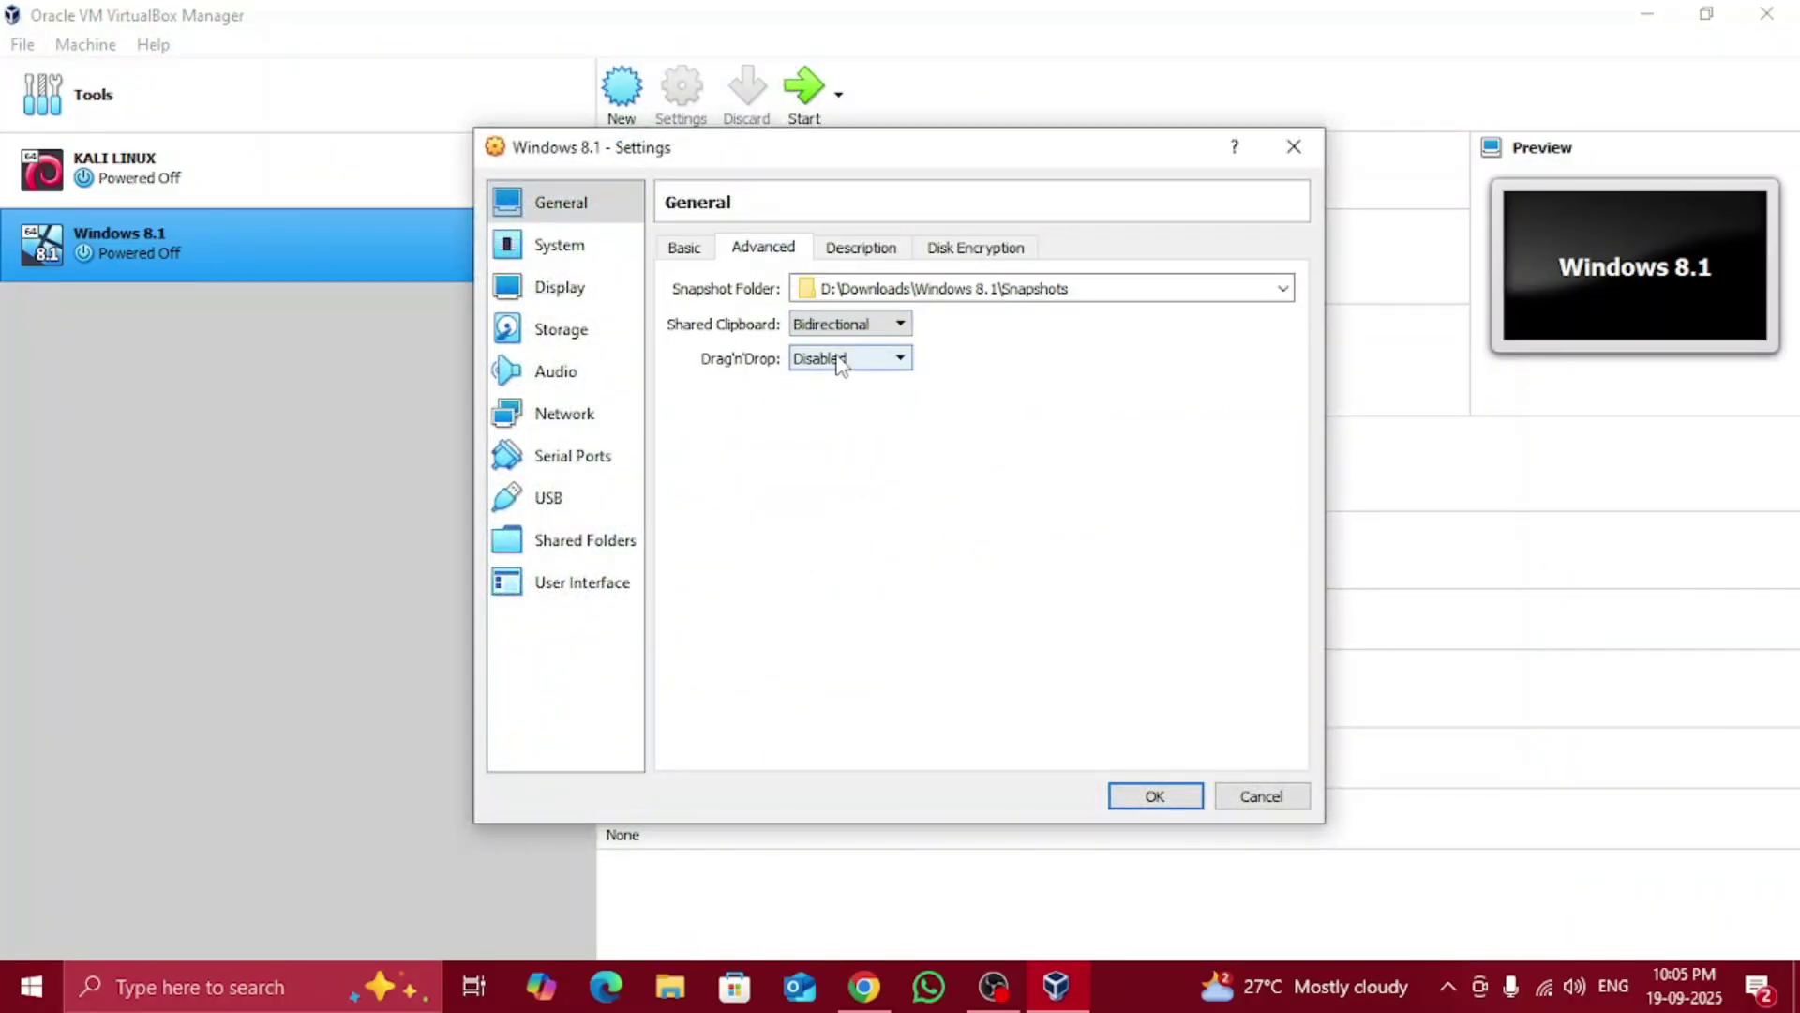
click(835, 358)
click(845, 434)
click(881, 247)
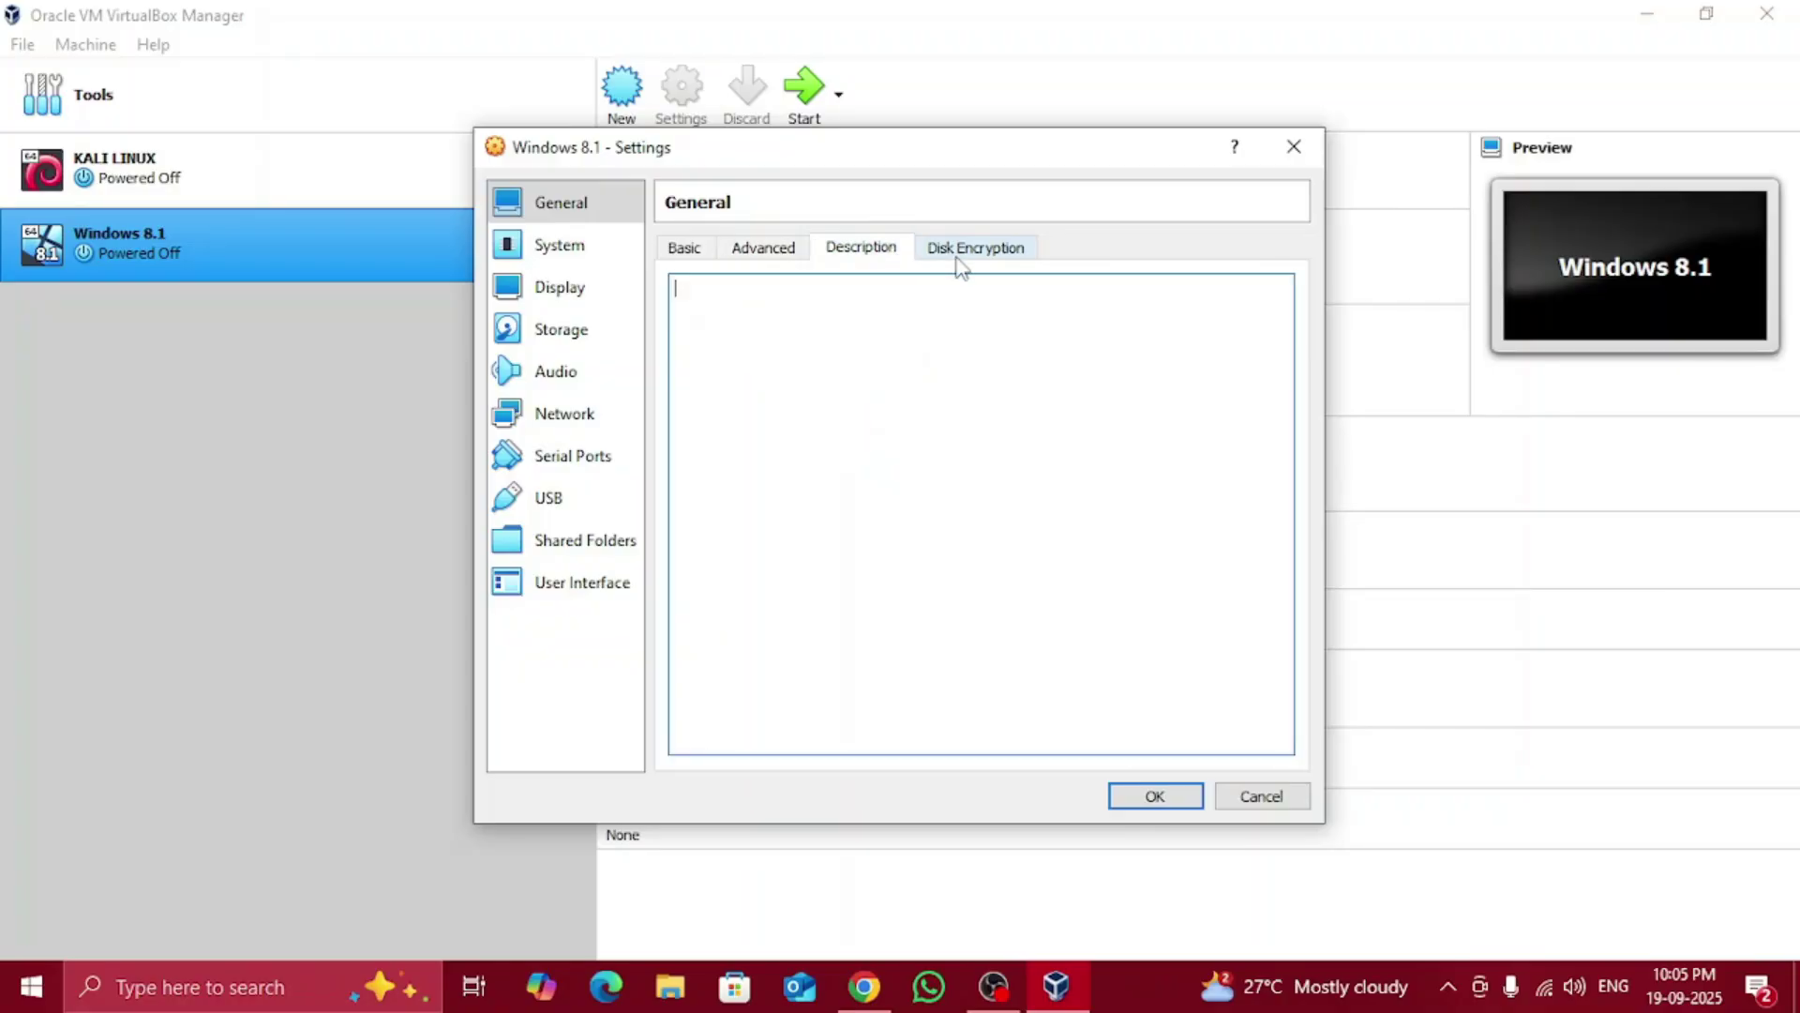
click(966, 249)
Attach Windows 8.1 IR3_CENA_X86FREV_EN-US_DV9.iso from Downloads to the empty optical drive on the SATA controller and save the machine's settings
click(567, 330)
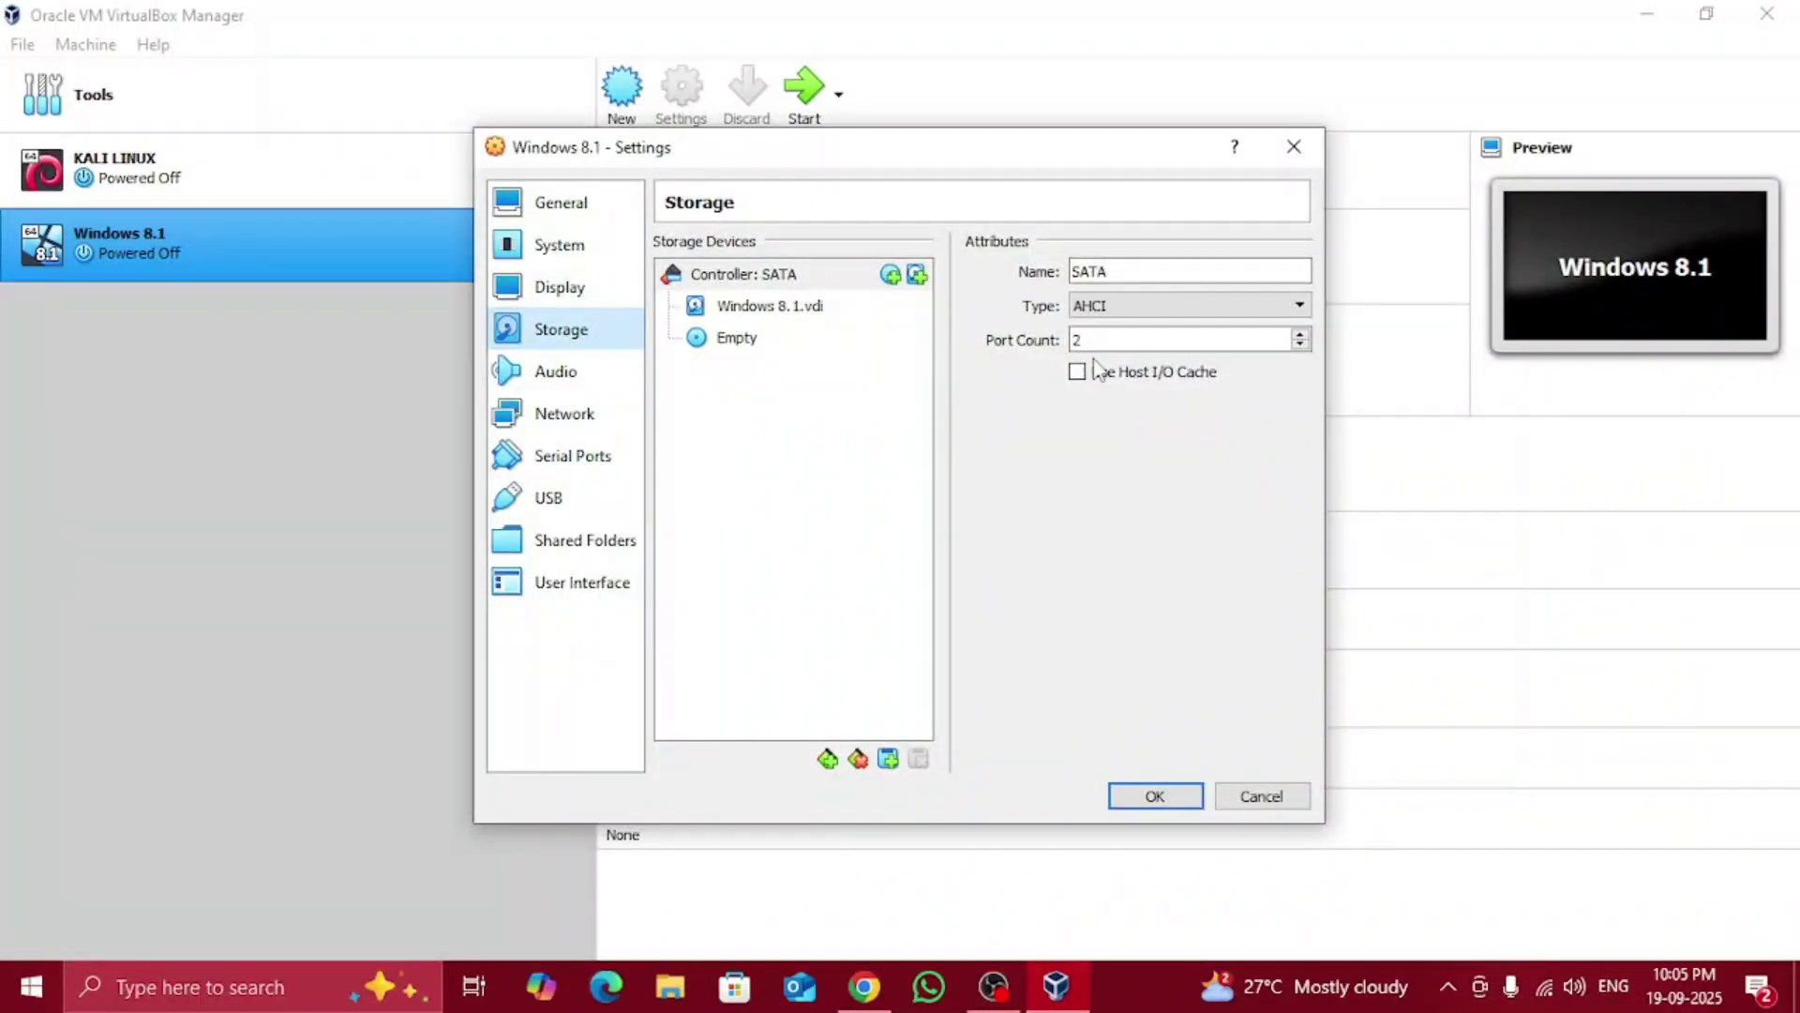
click(755, 337)
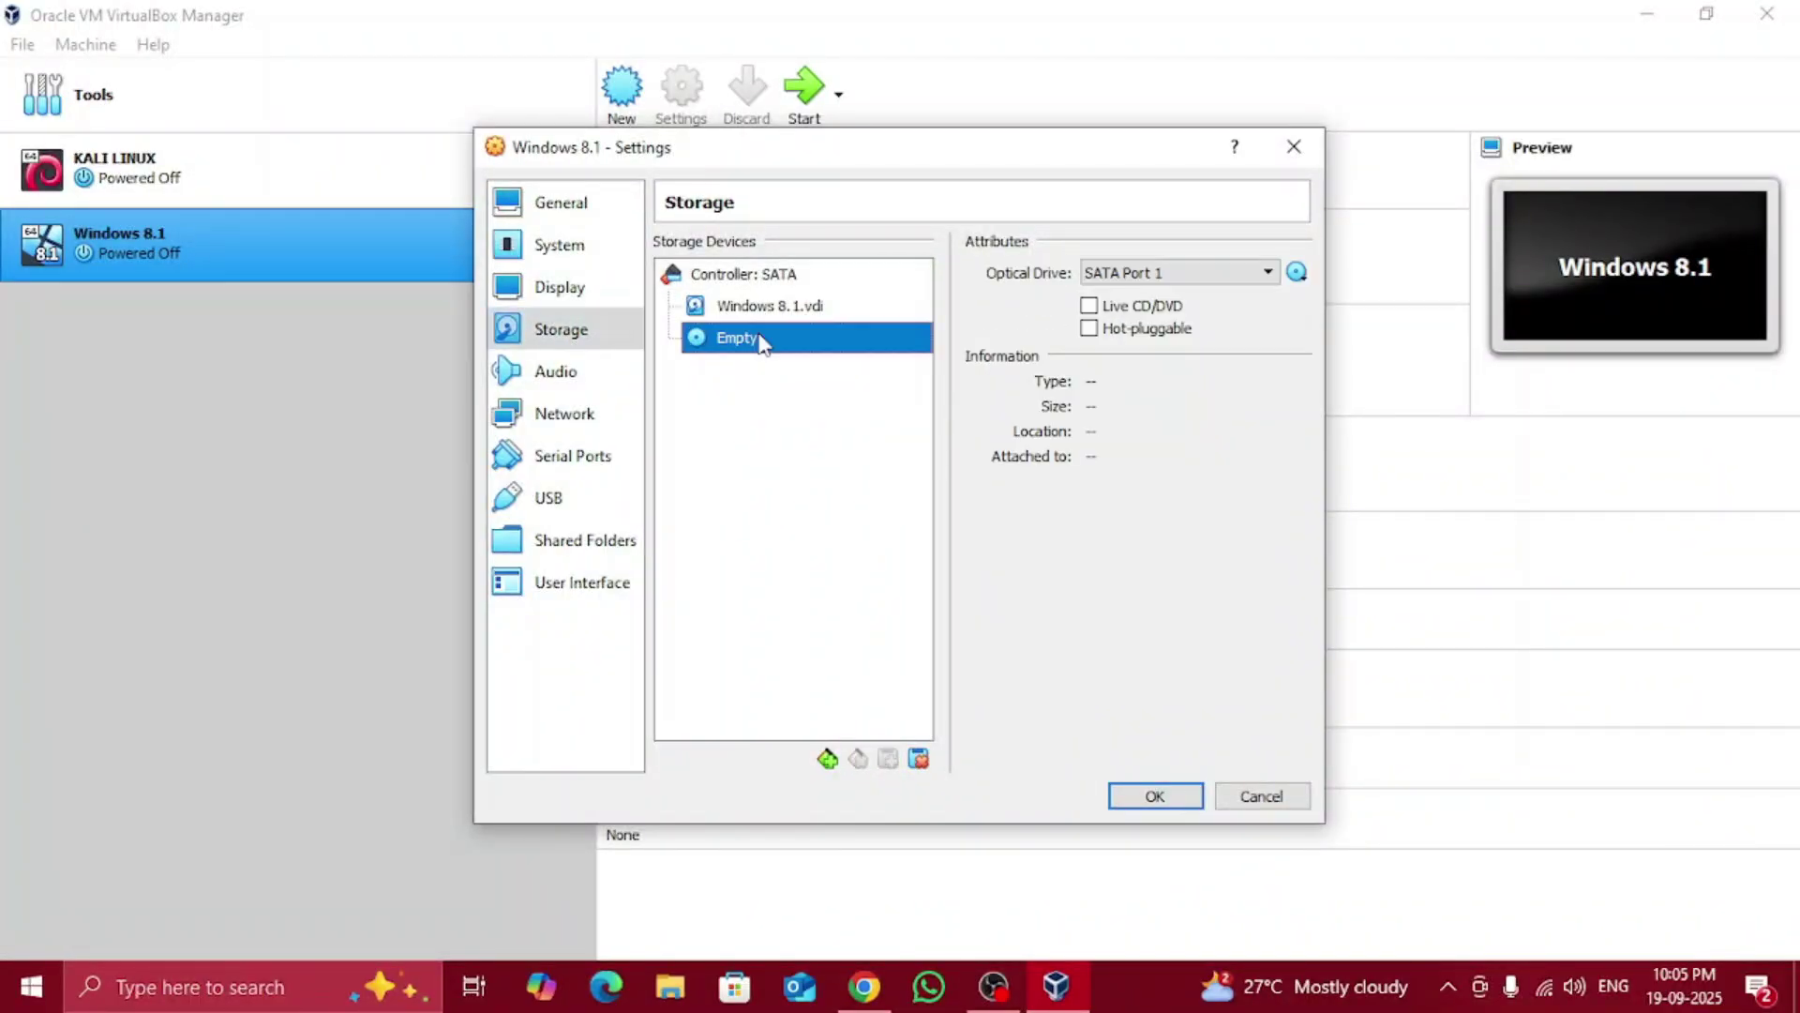
click(1296, 273)
click(1339, 336)
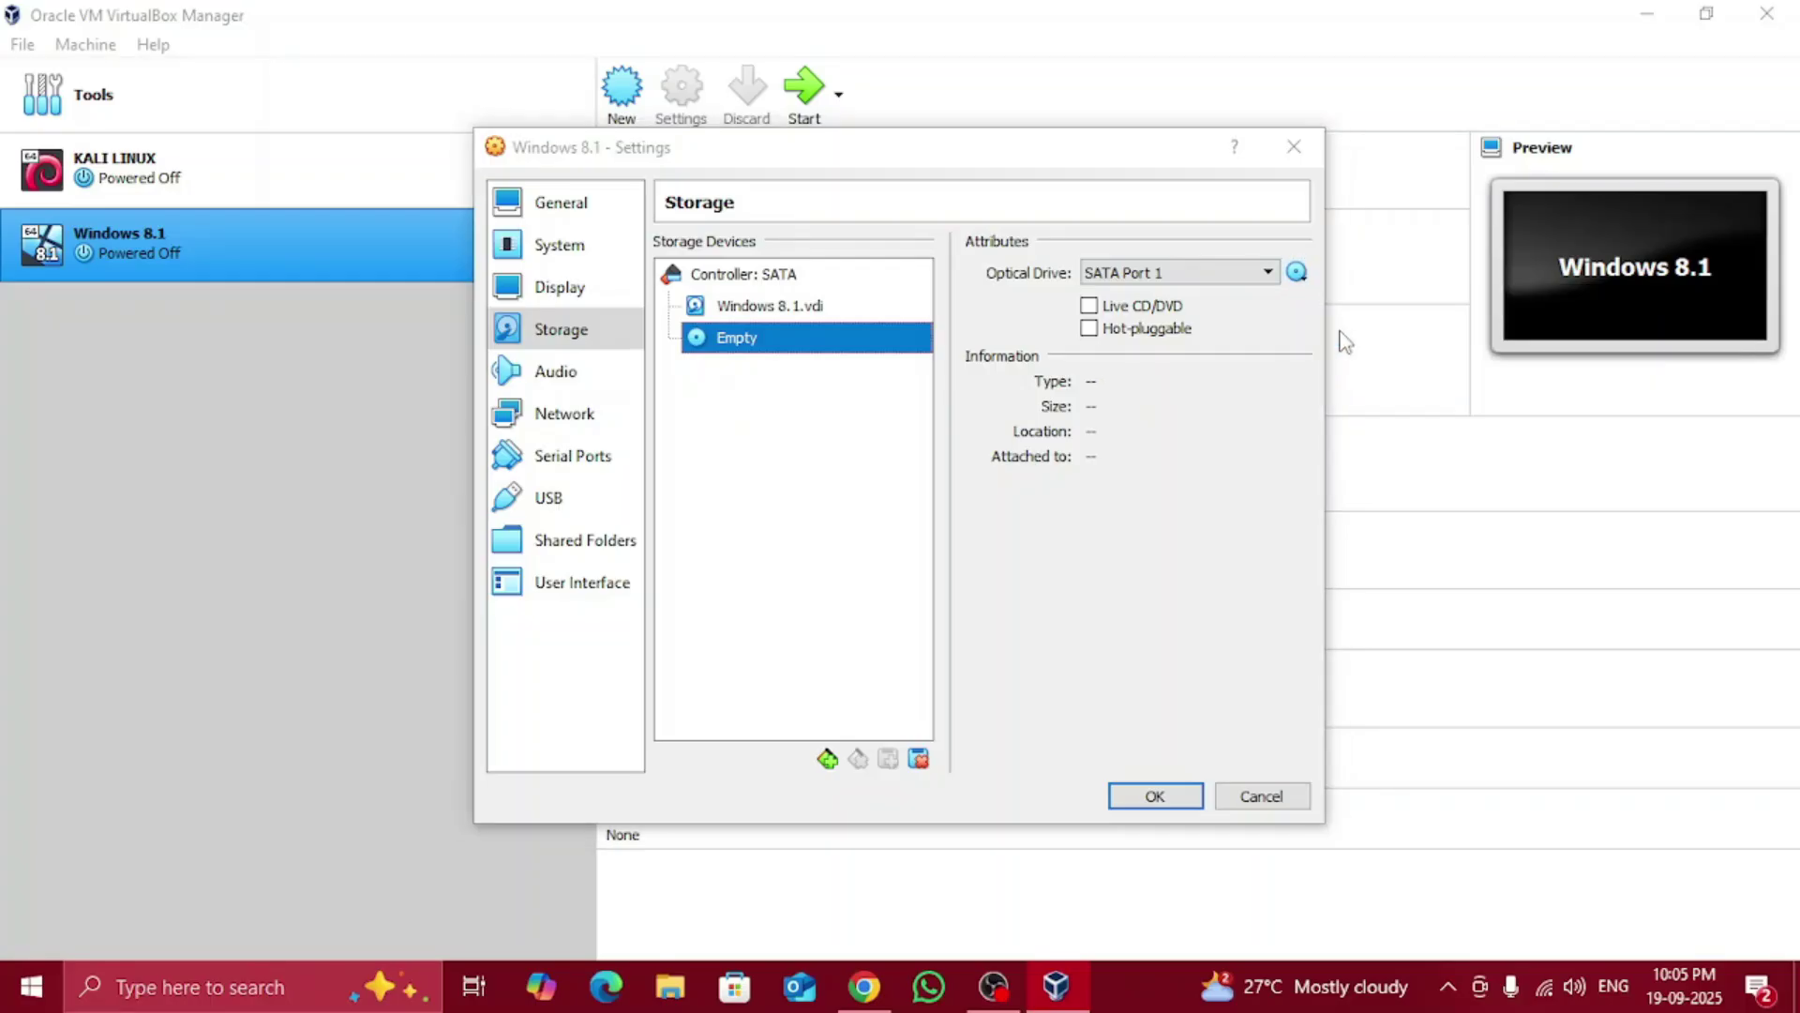
scroll(775, 367, up, 5)
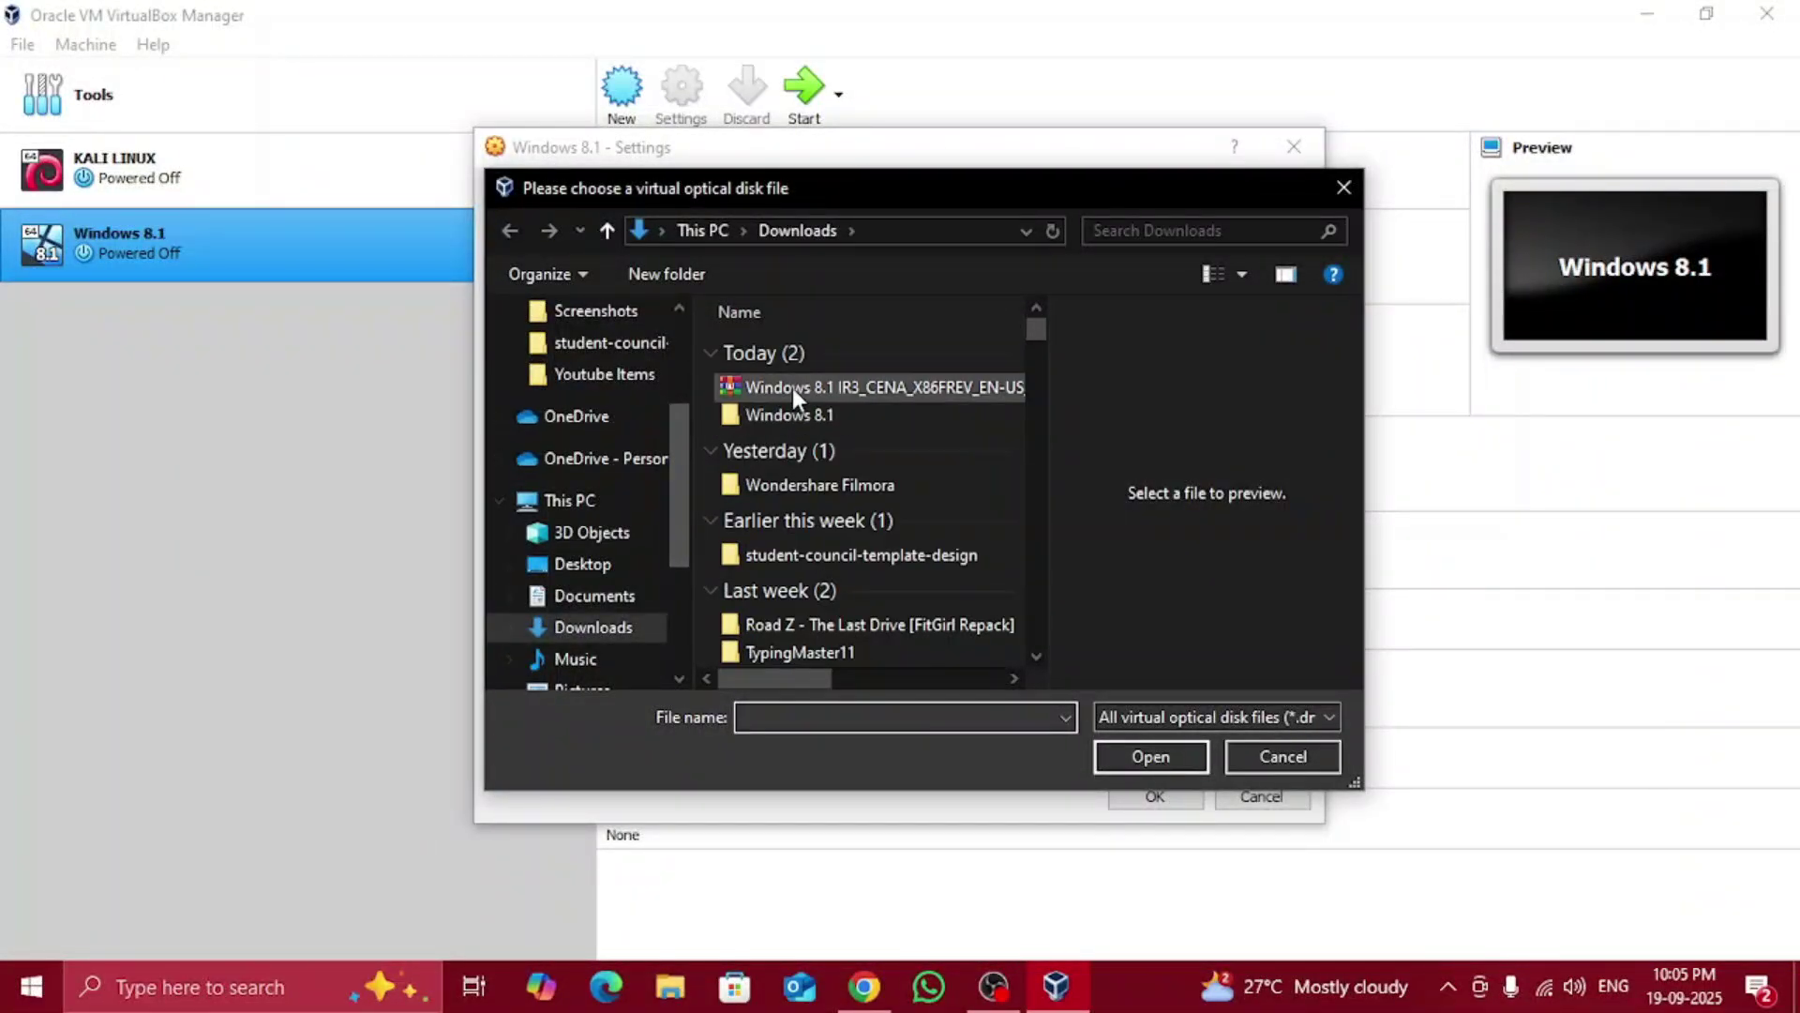
click(798, 390)
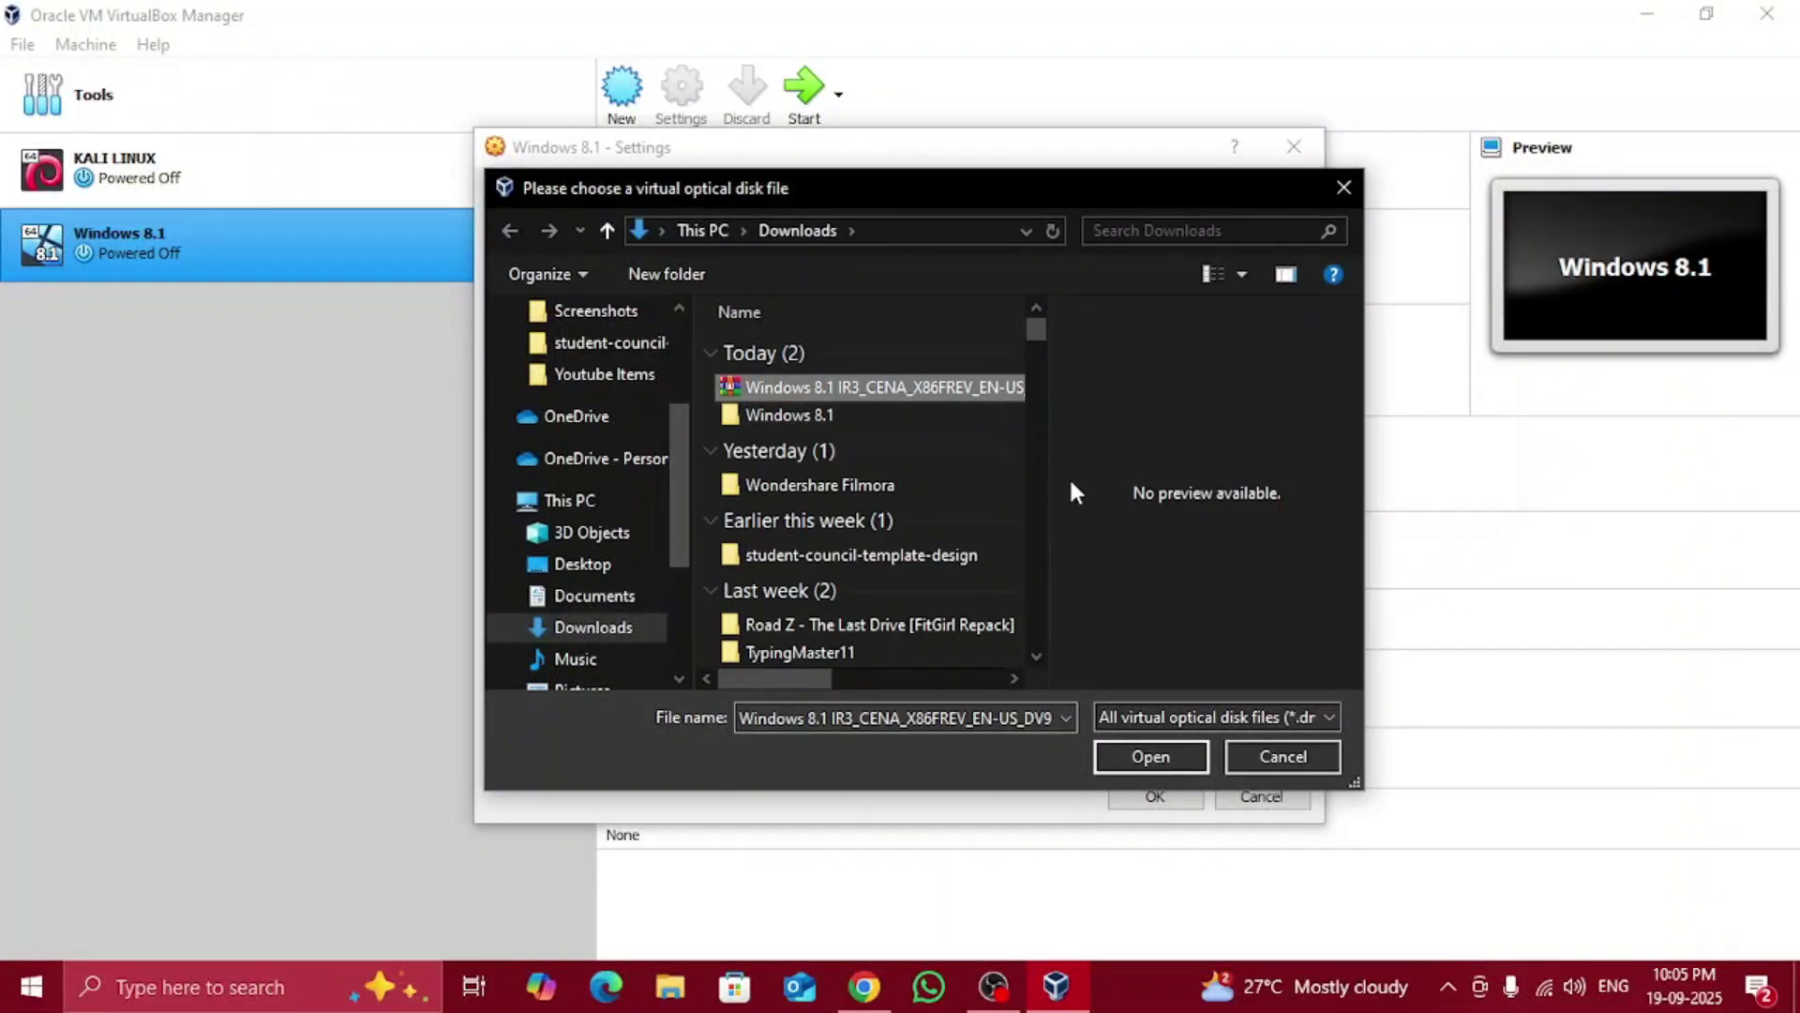
click(1149, 756)
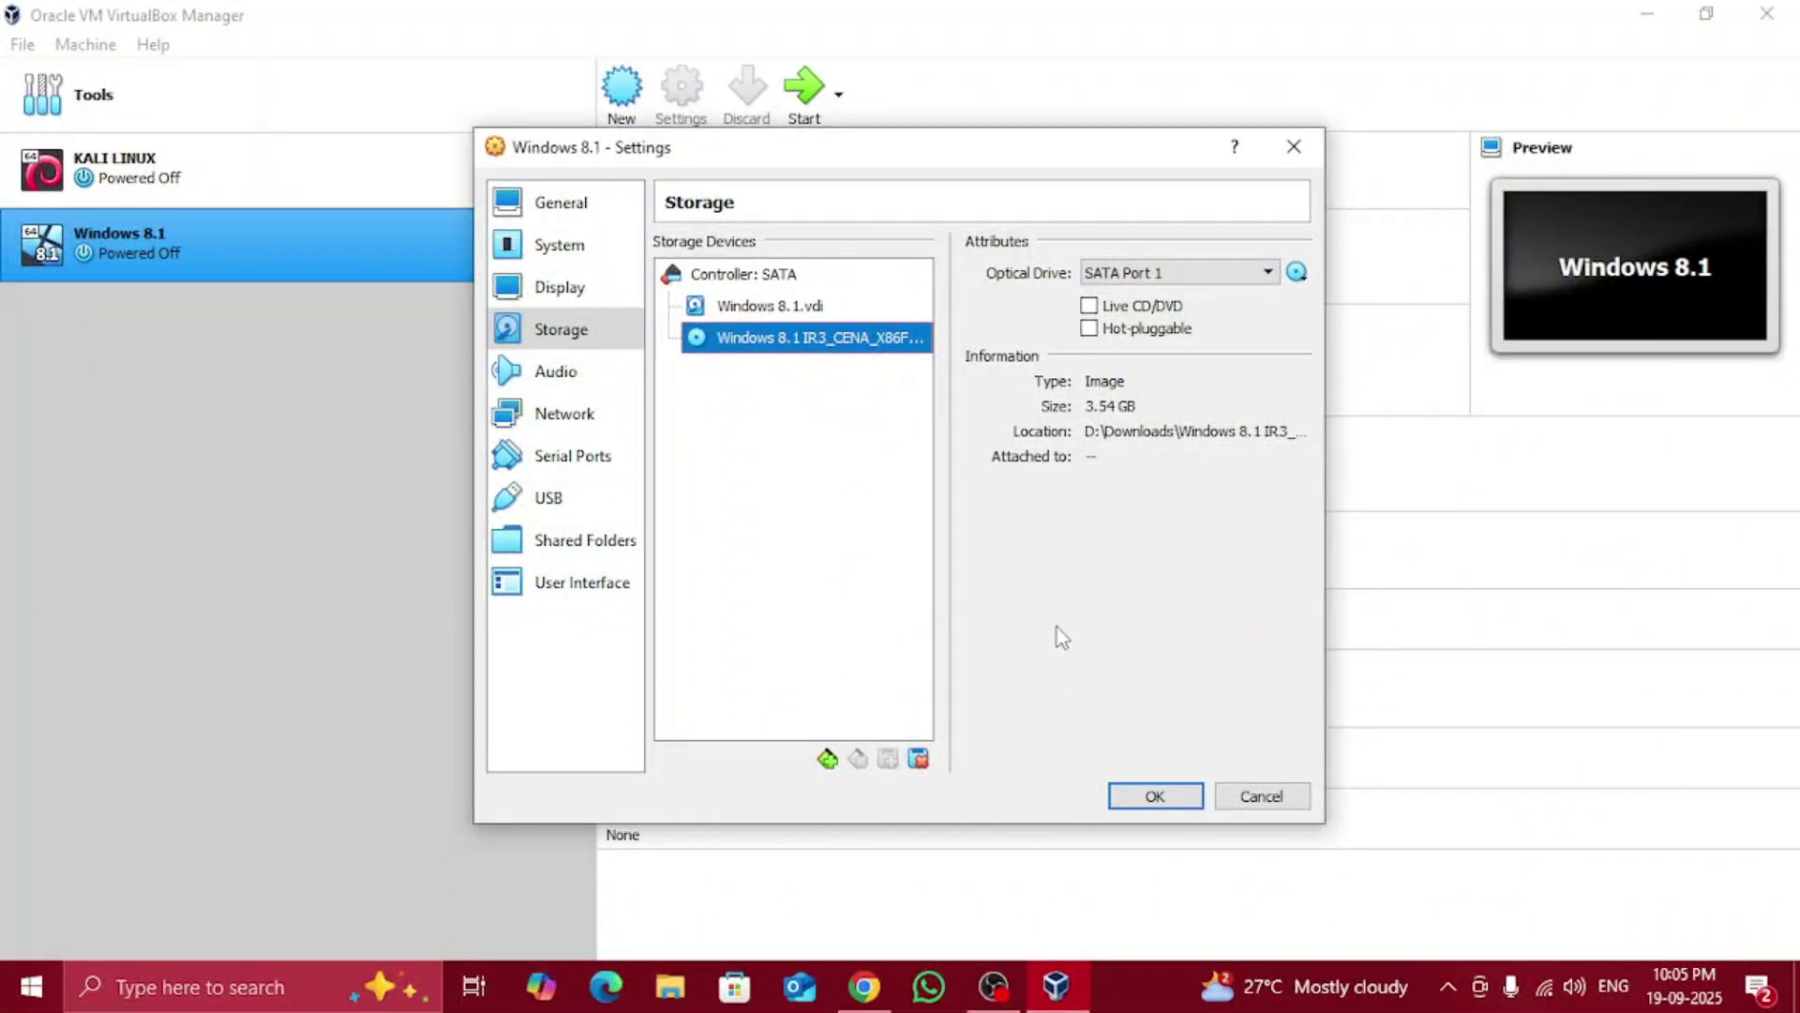
click(1169, 795)
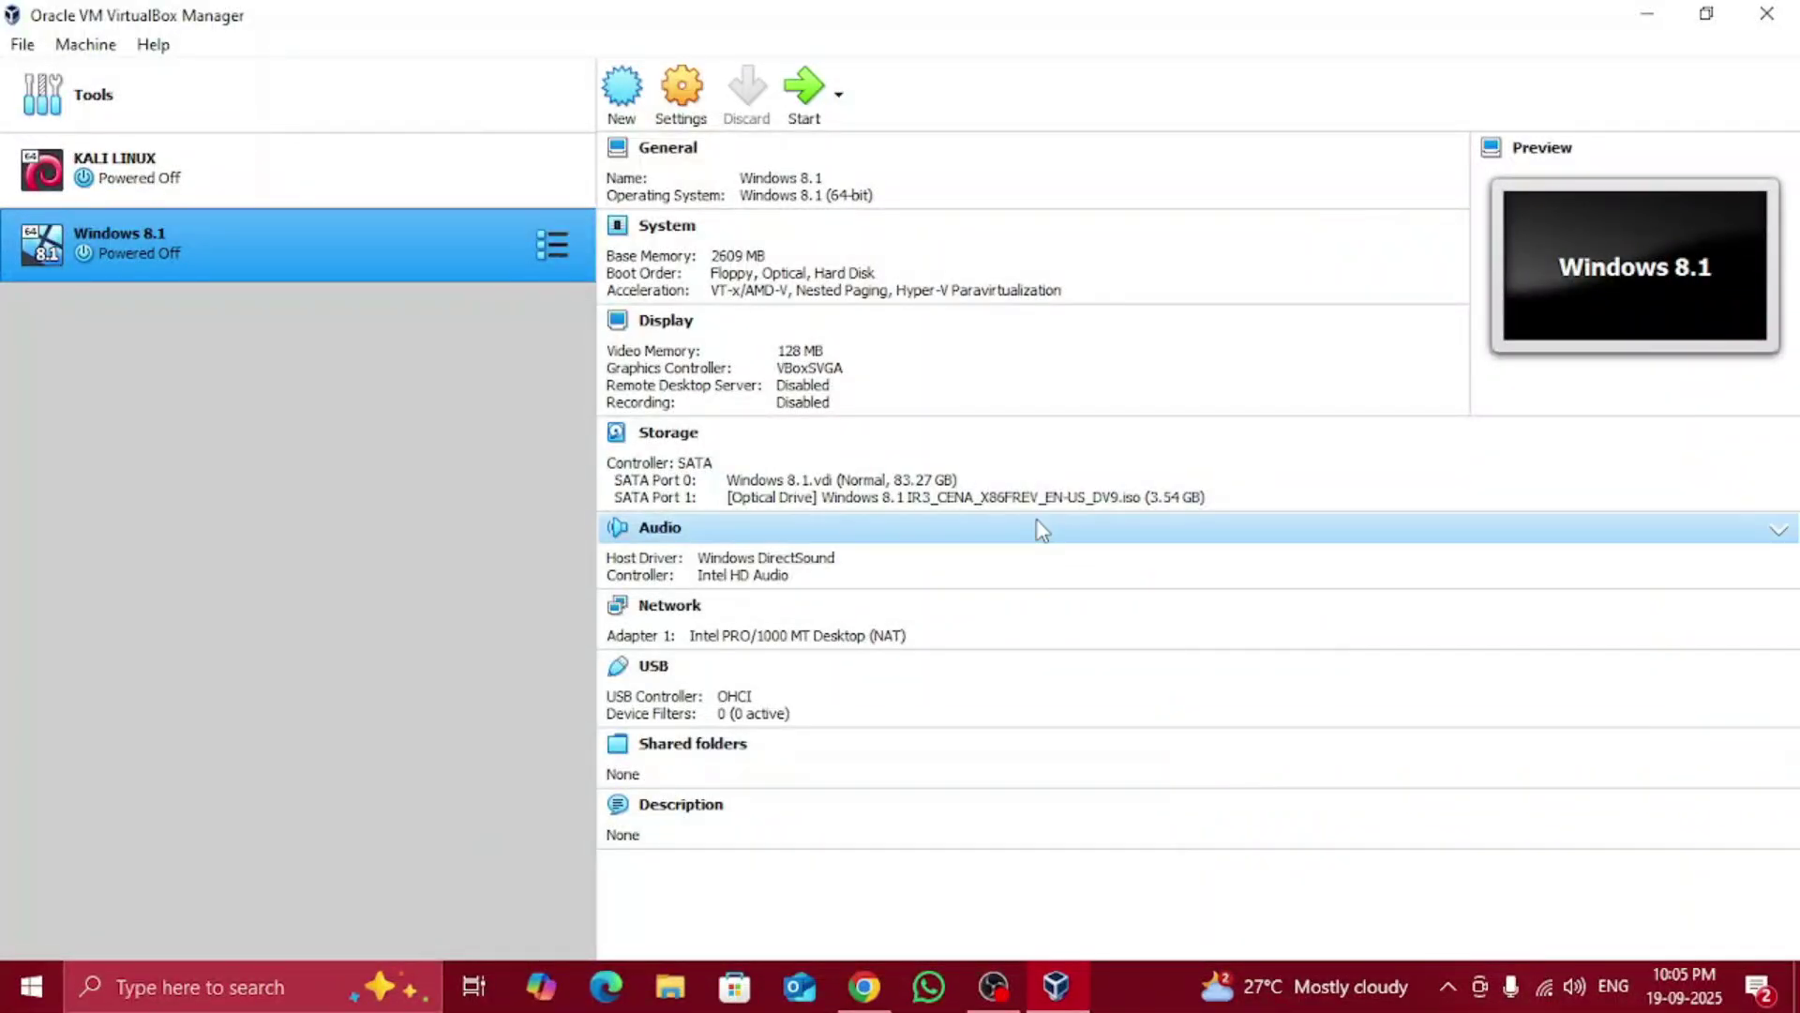
Start the Windows 8.1 virtual machine, maximize its window and dismiss the keyboard and mouse notices while it boots into setup
click(803, 86)
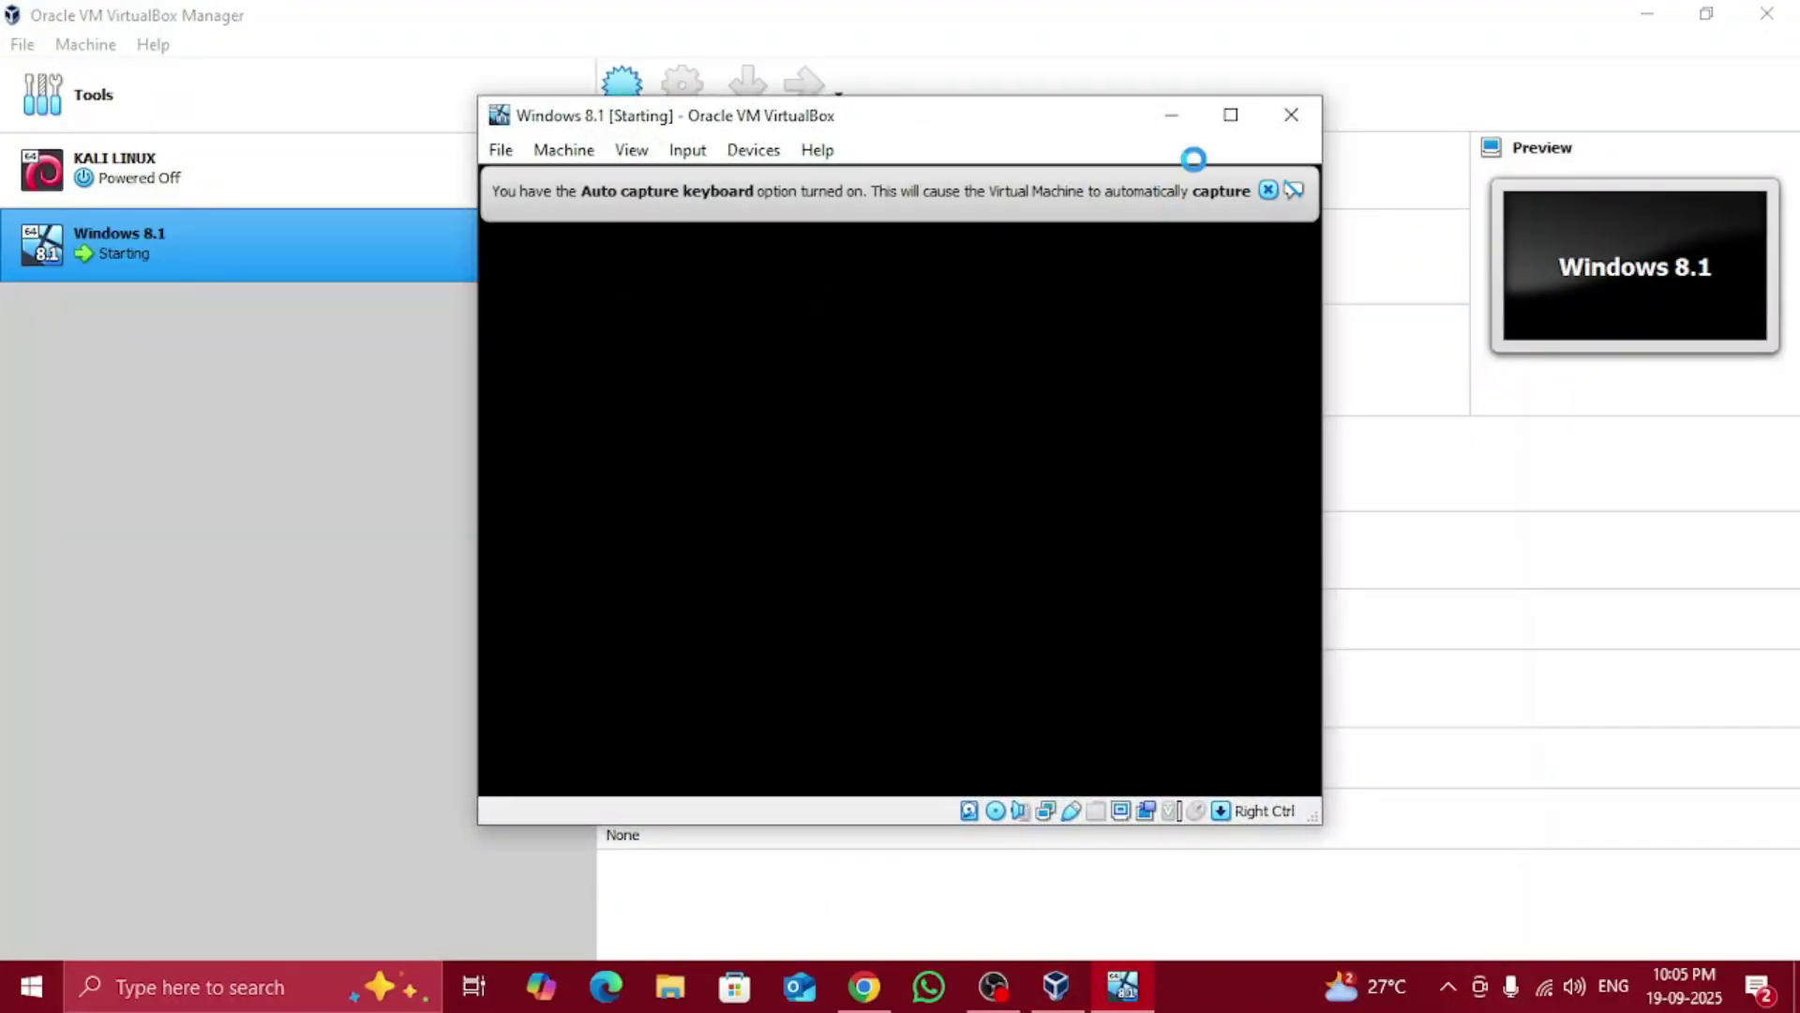
click(1230, 117)
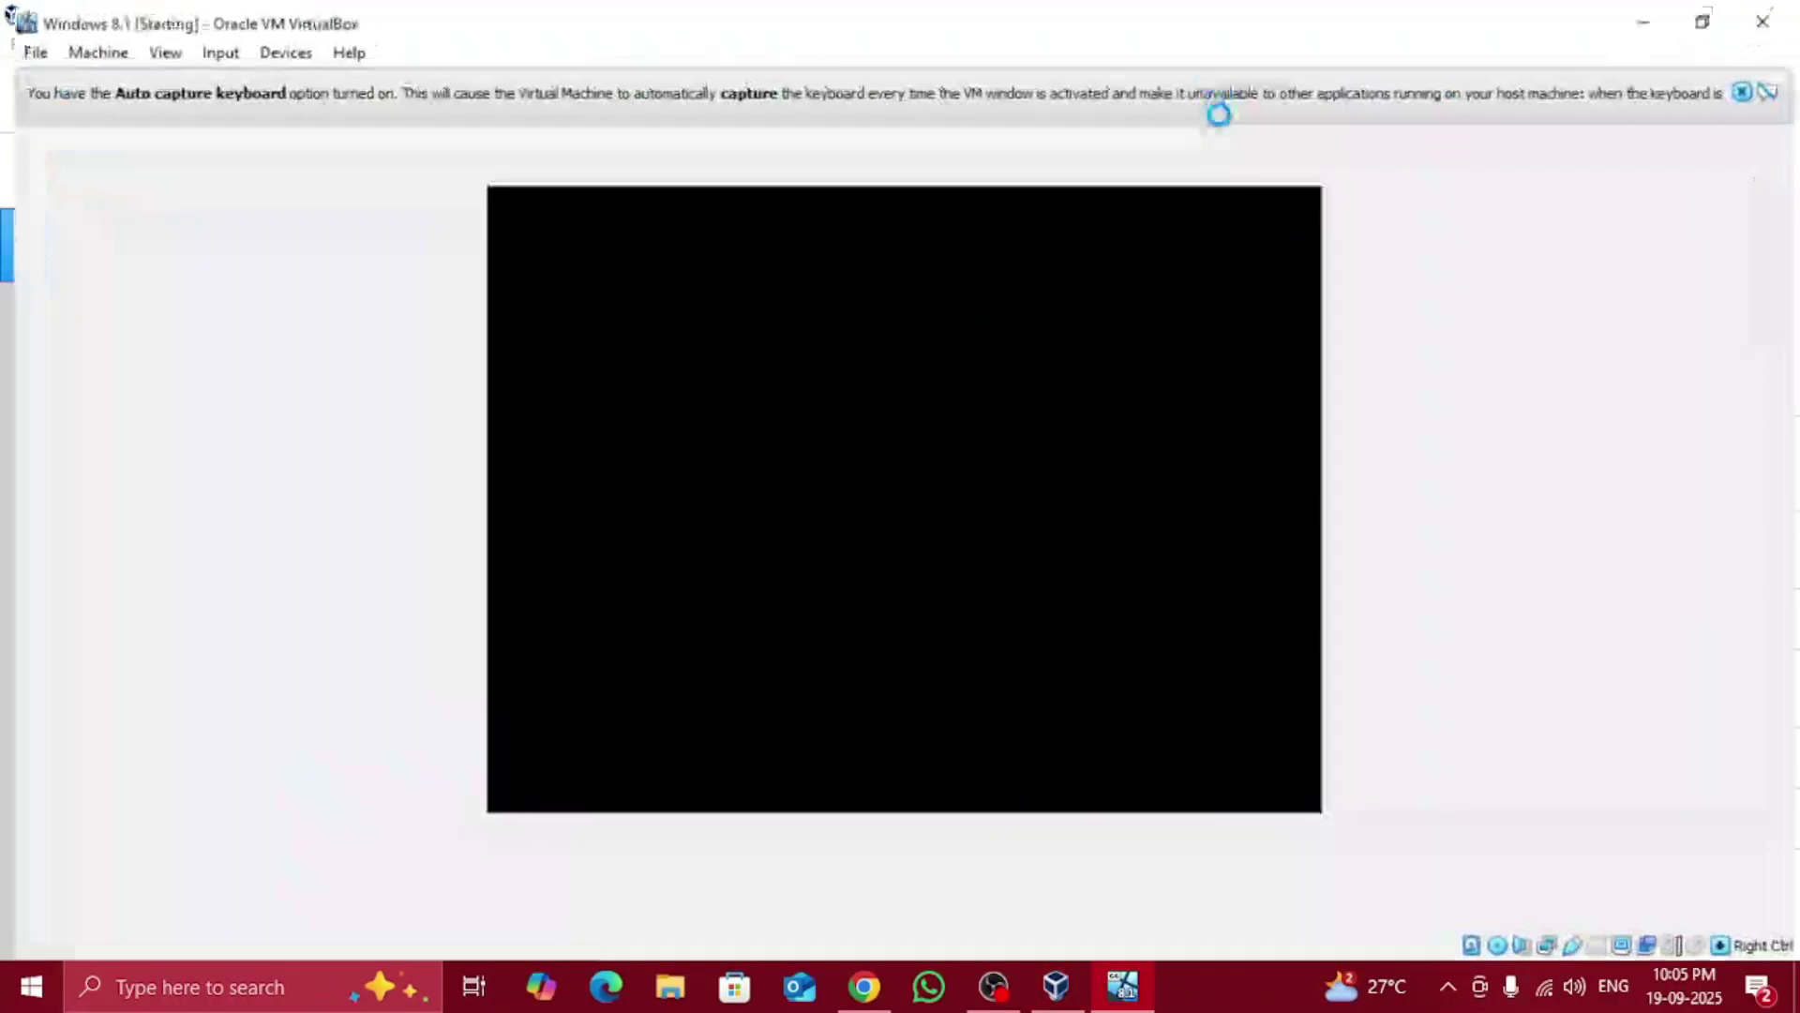
click(1749, 85)
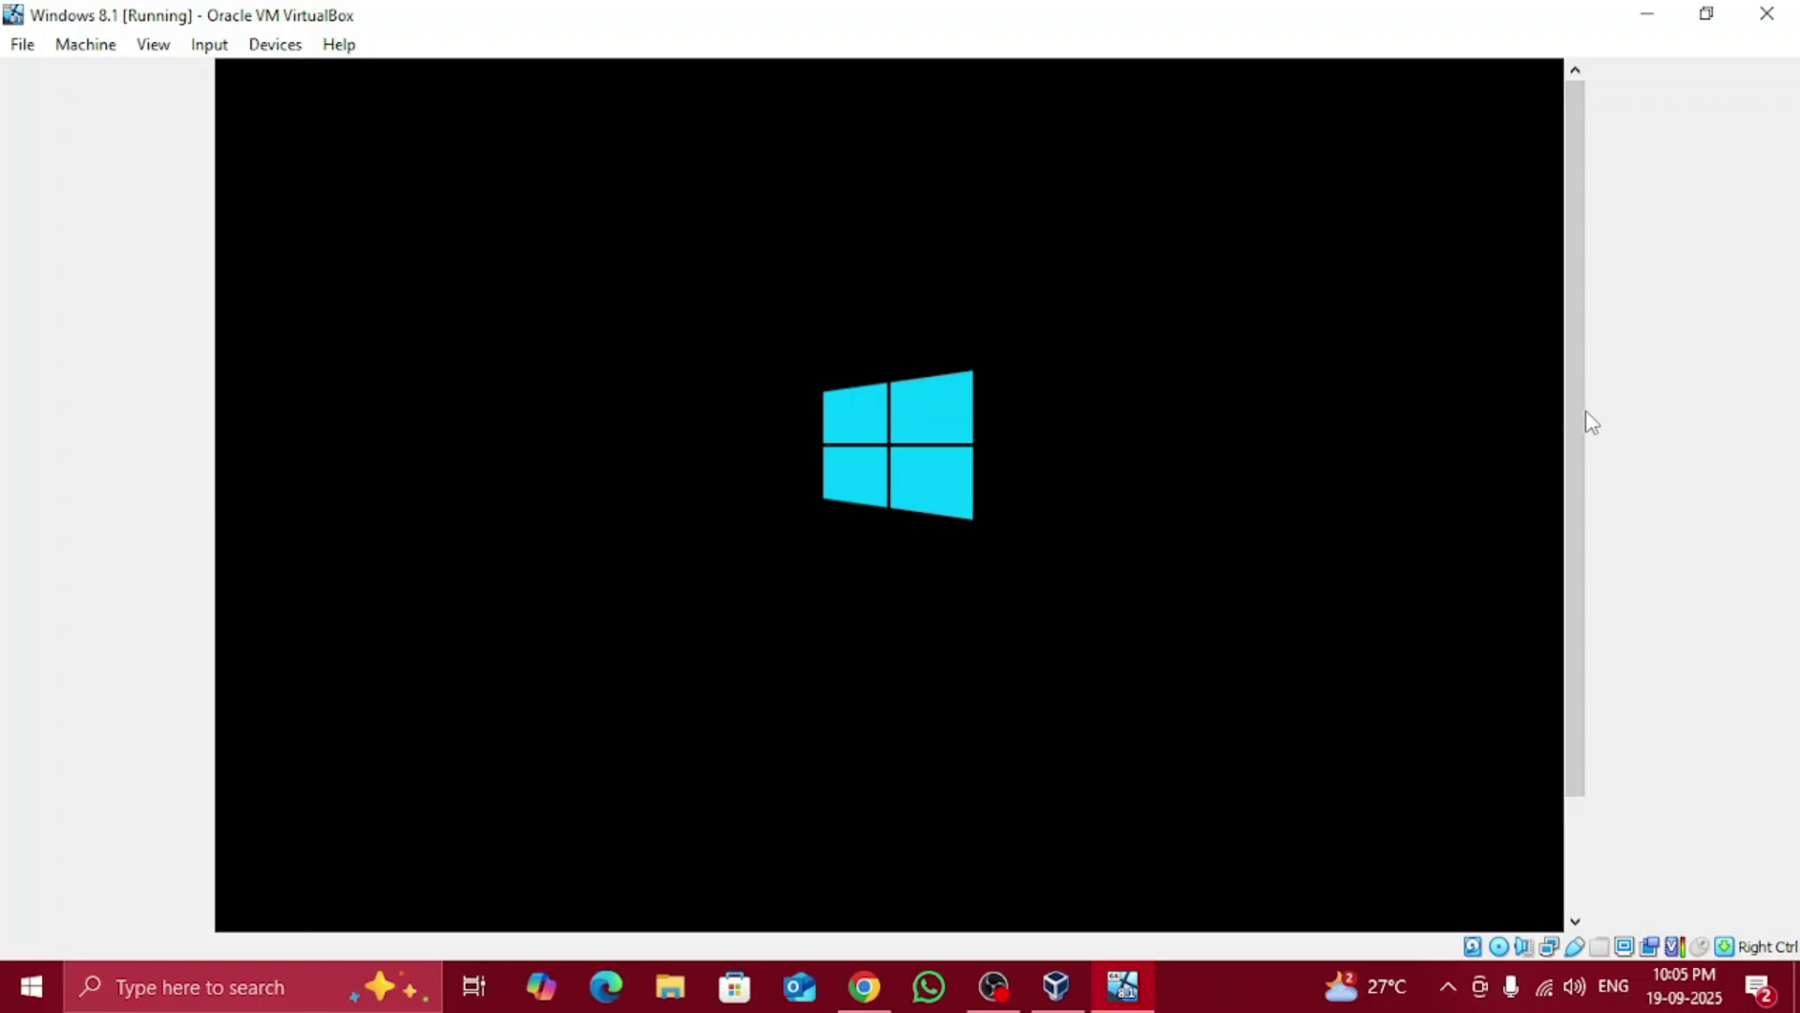
drag(1587, 418, 1672, 480)
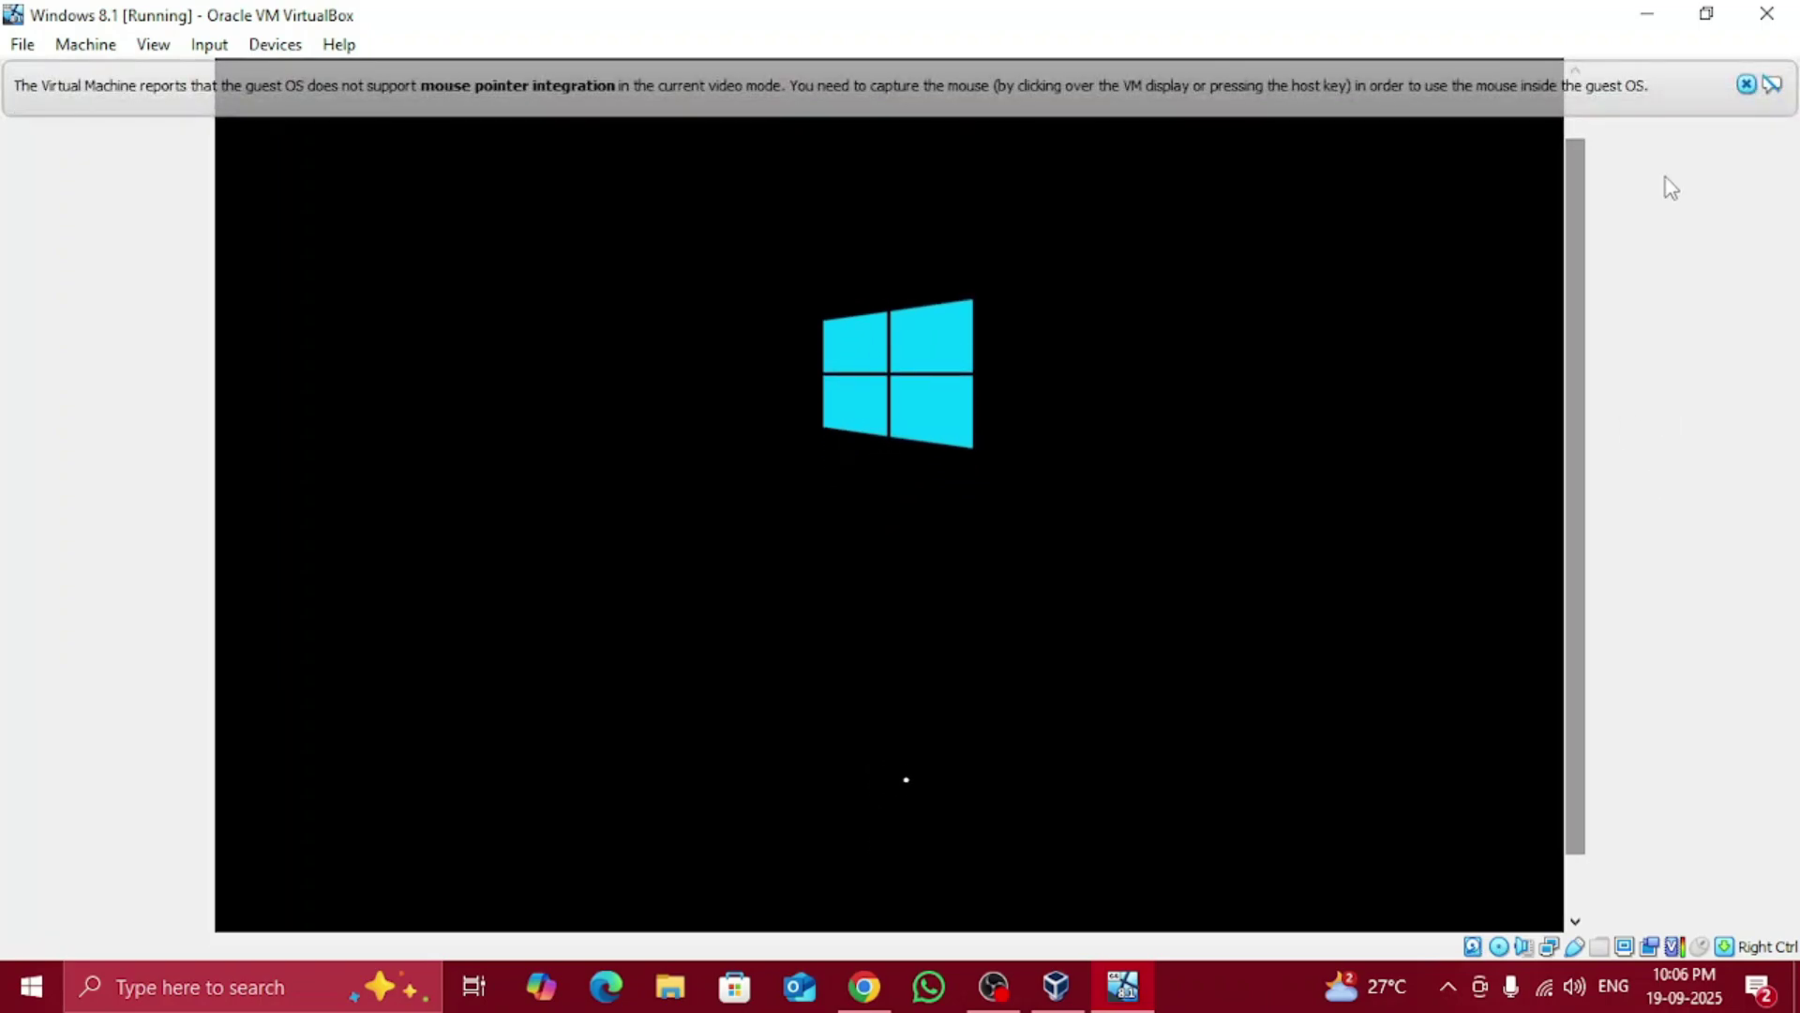
click(1744, 85)
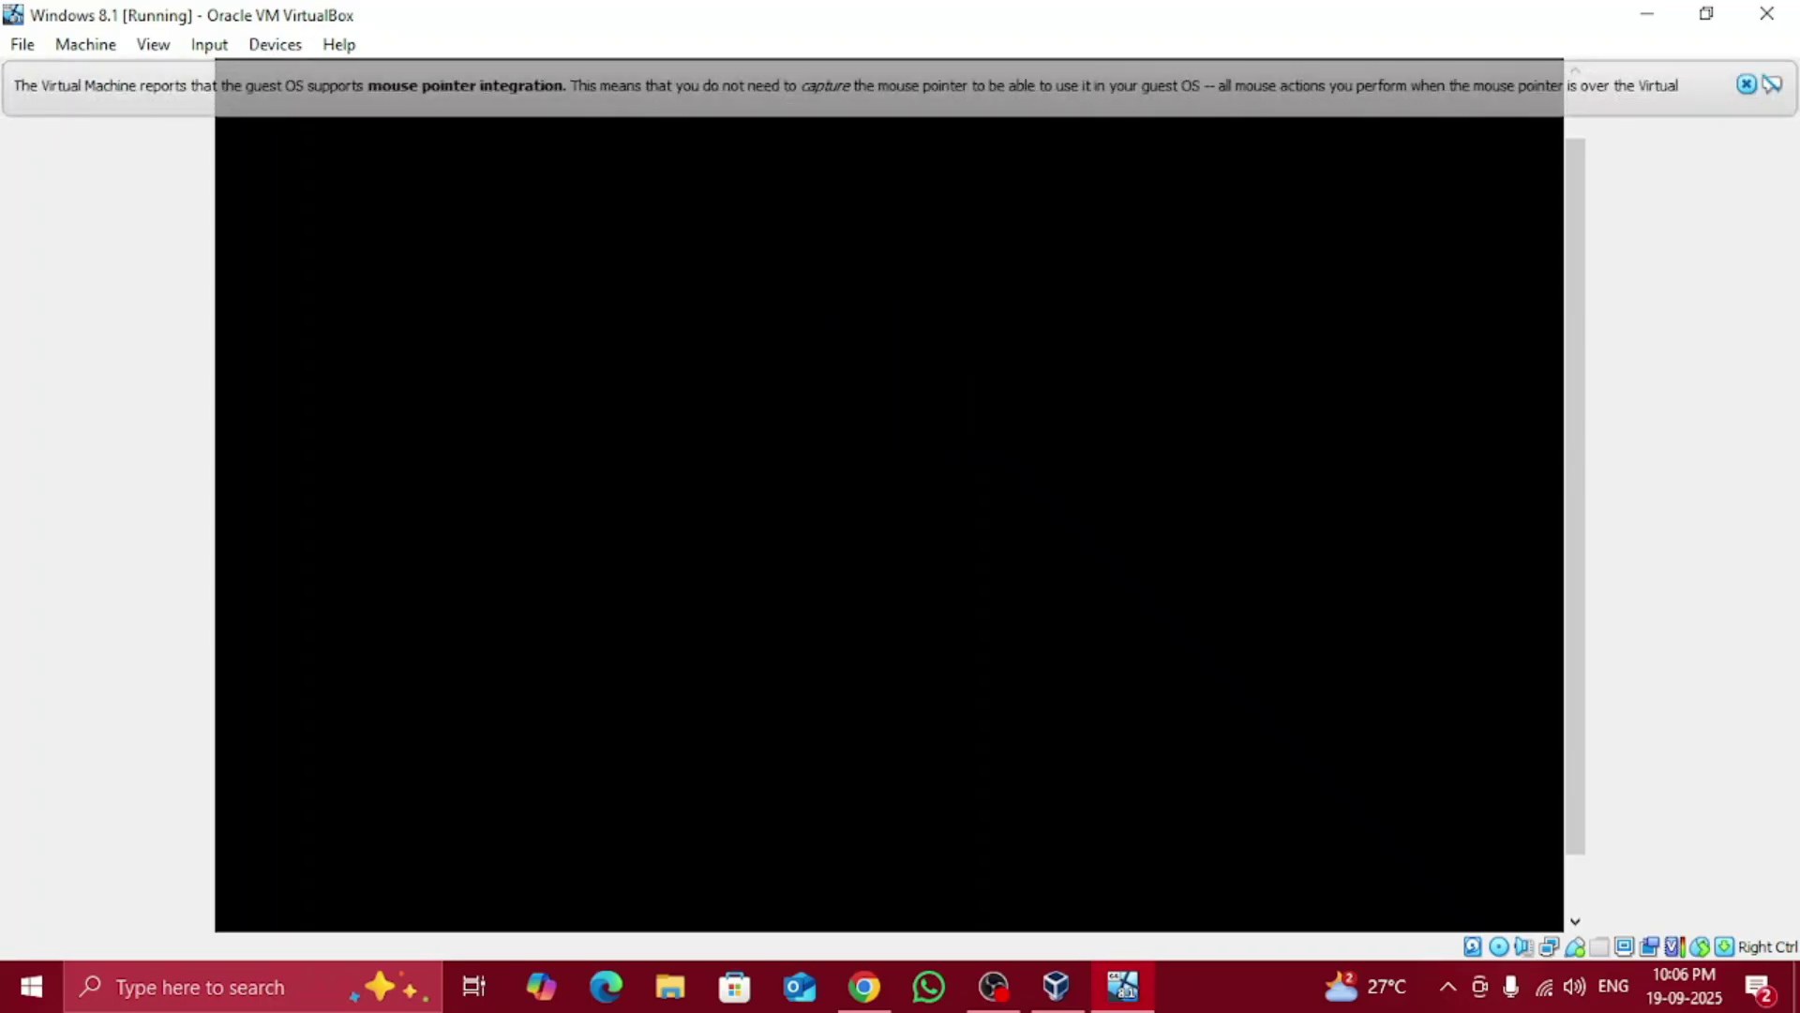
click(1746, 85)
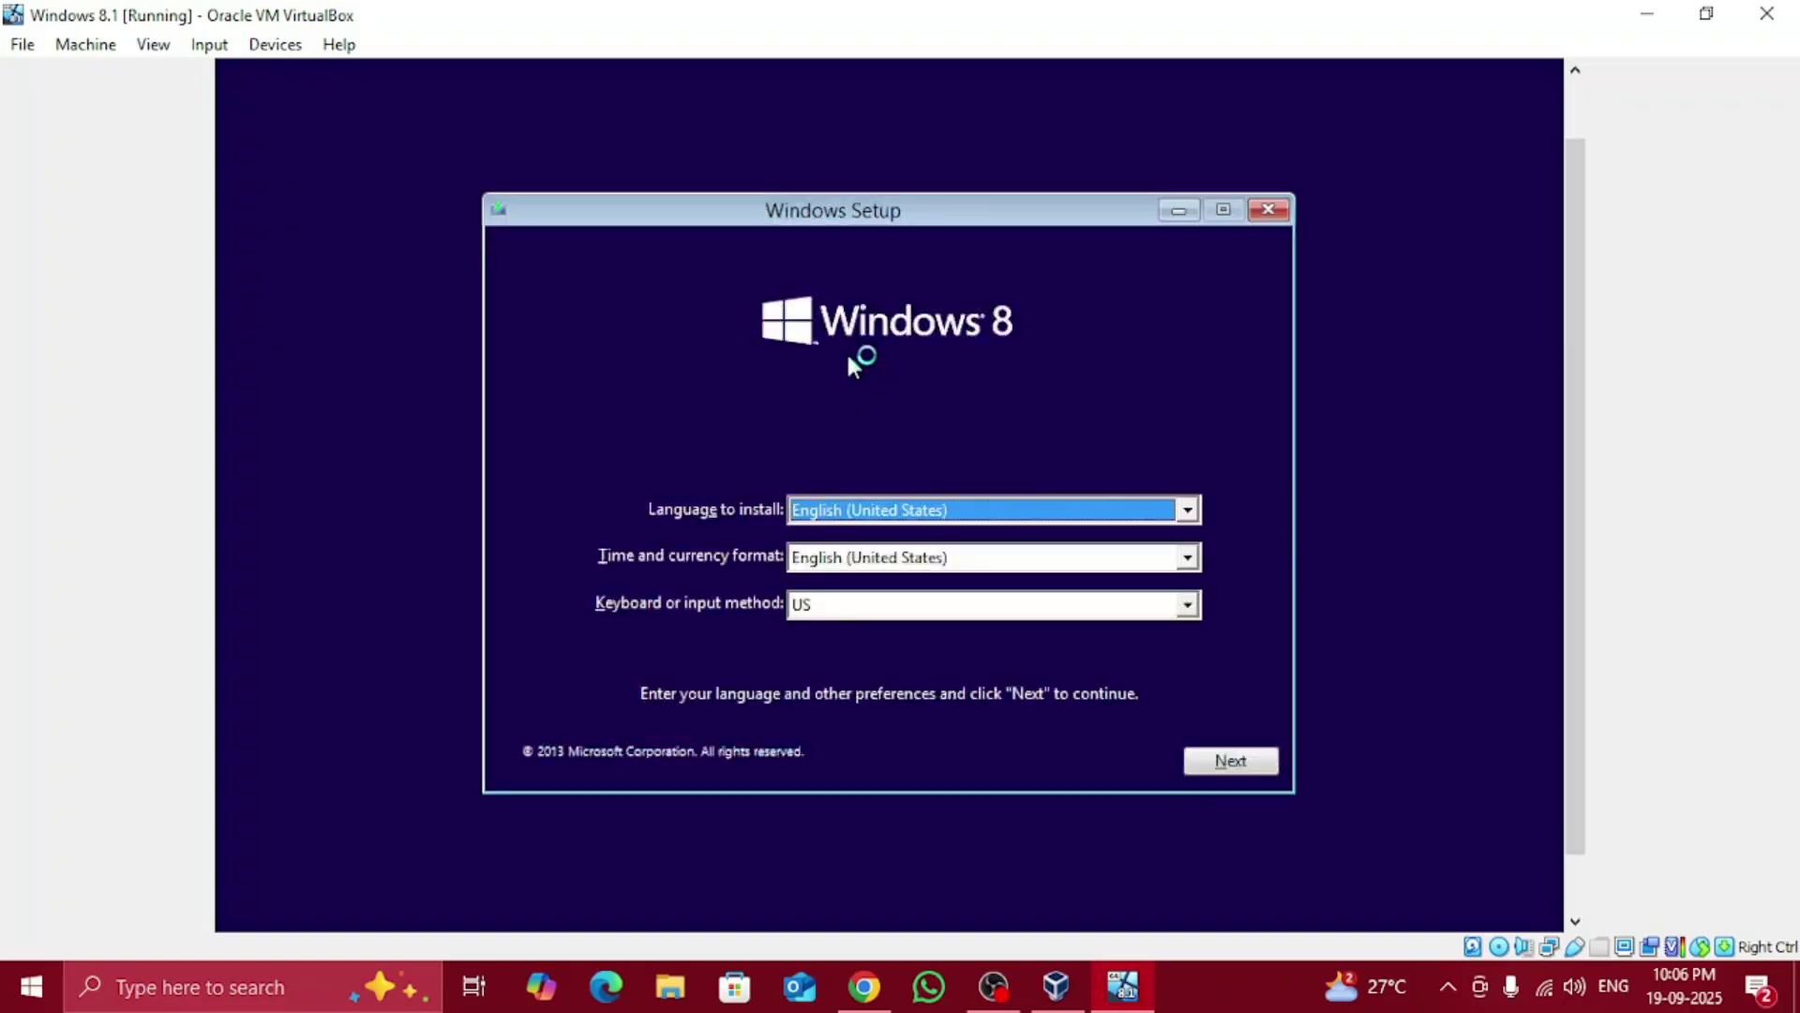
Start a custom Windows installation on Drive 0 Unallocated Space, using English (United States) settings and accepting the license terms
click(1206, 763)
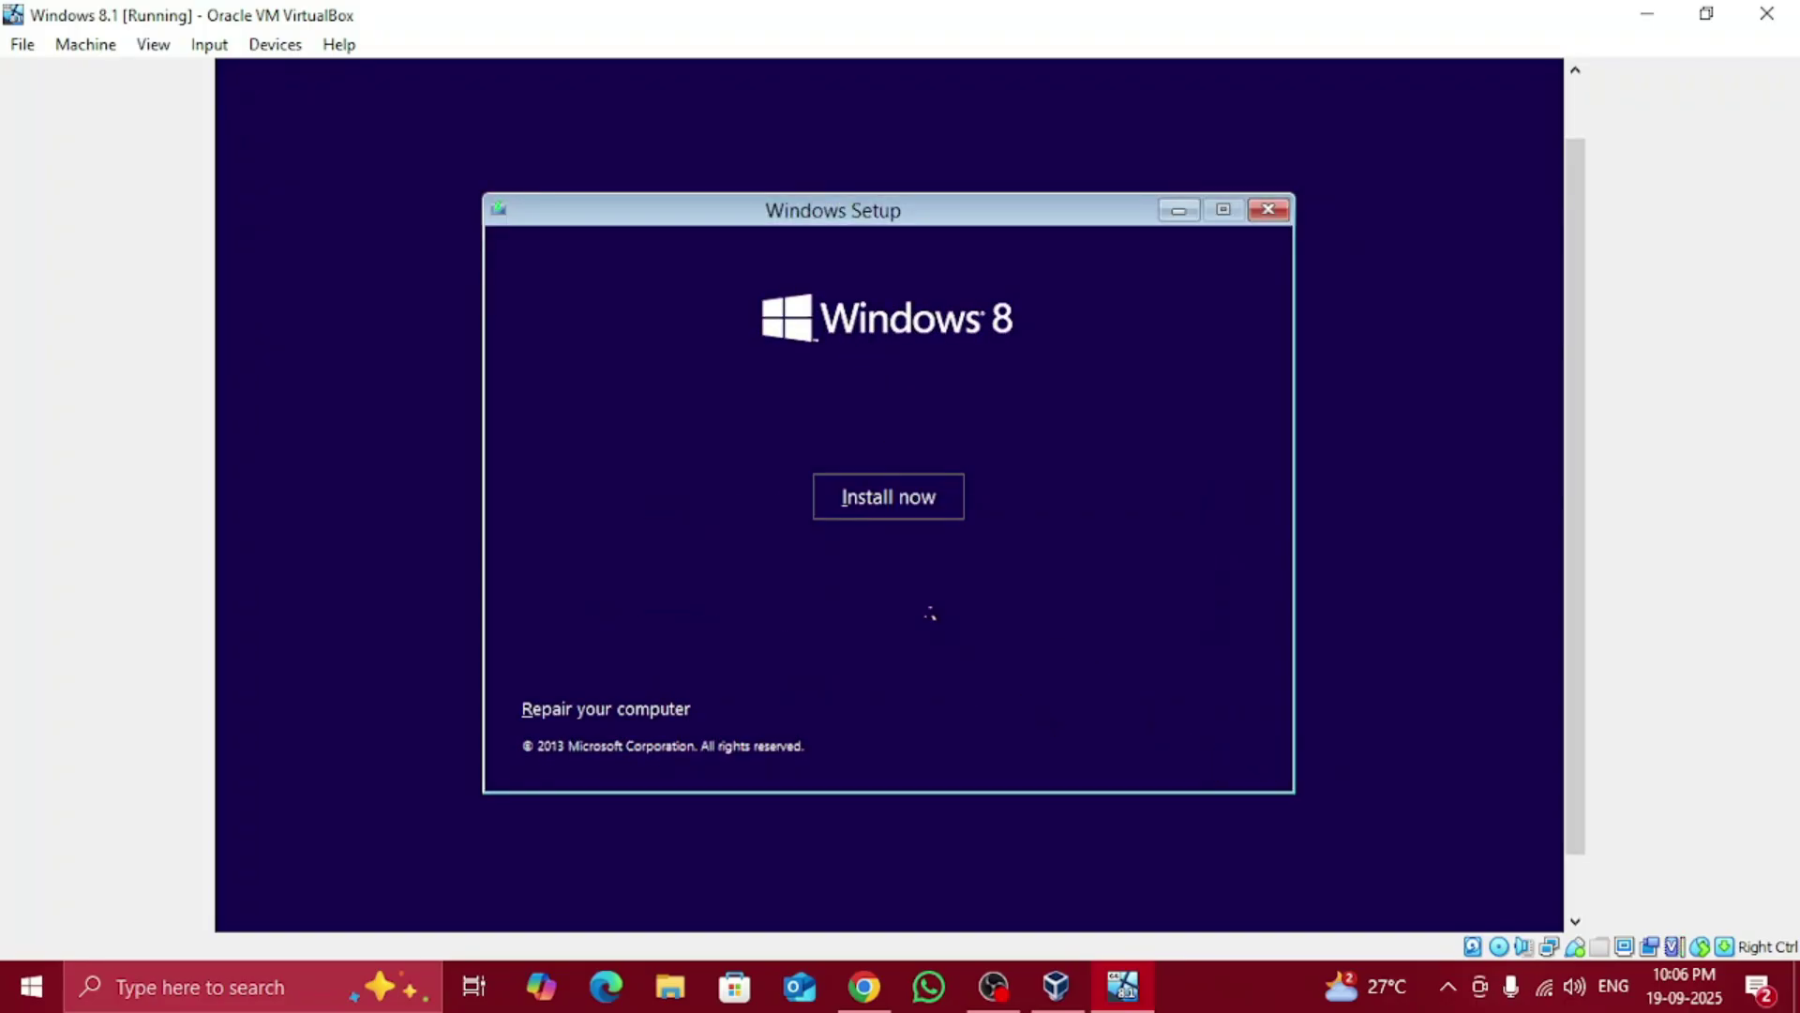
click(896, 506)
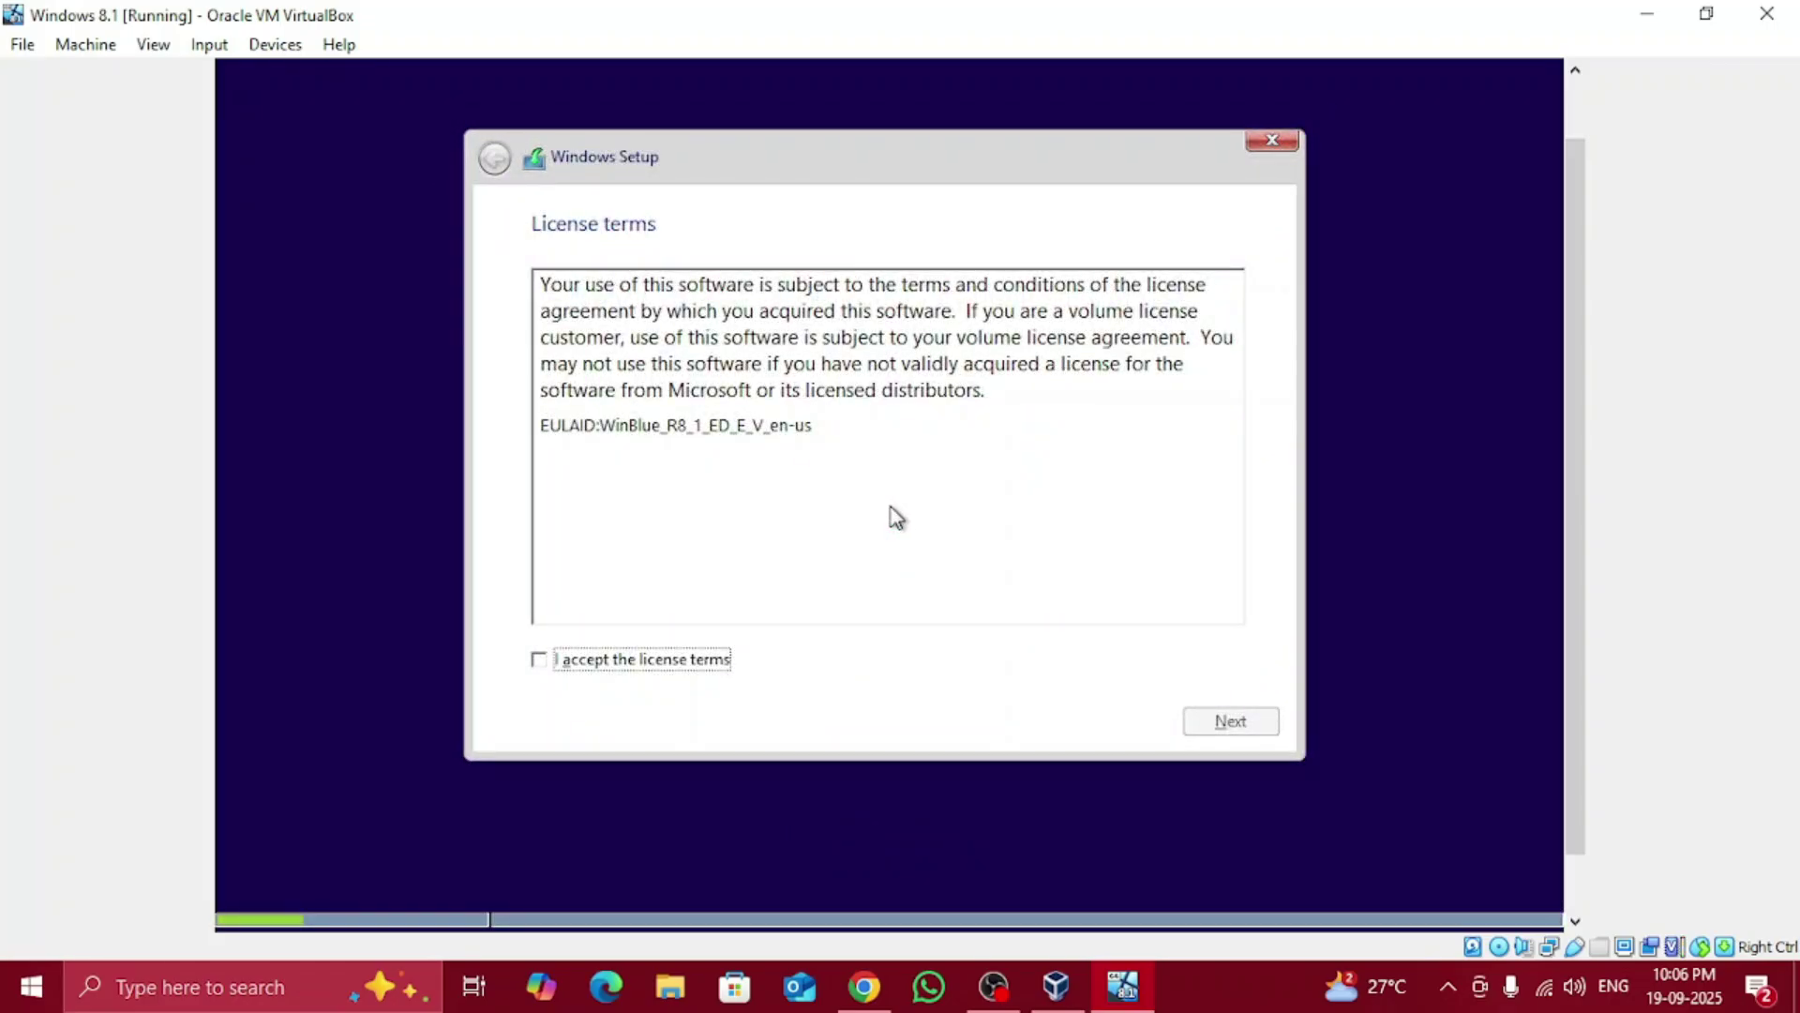
click(538, 663)
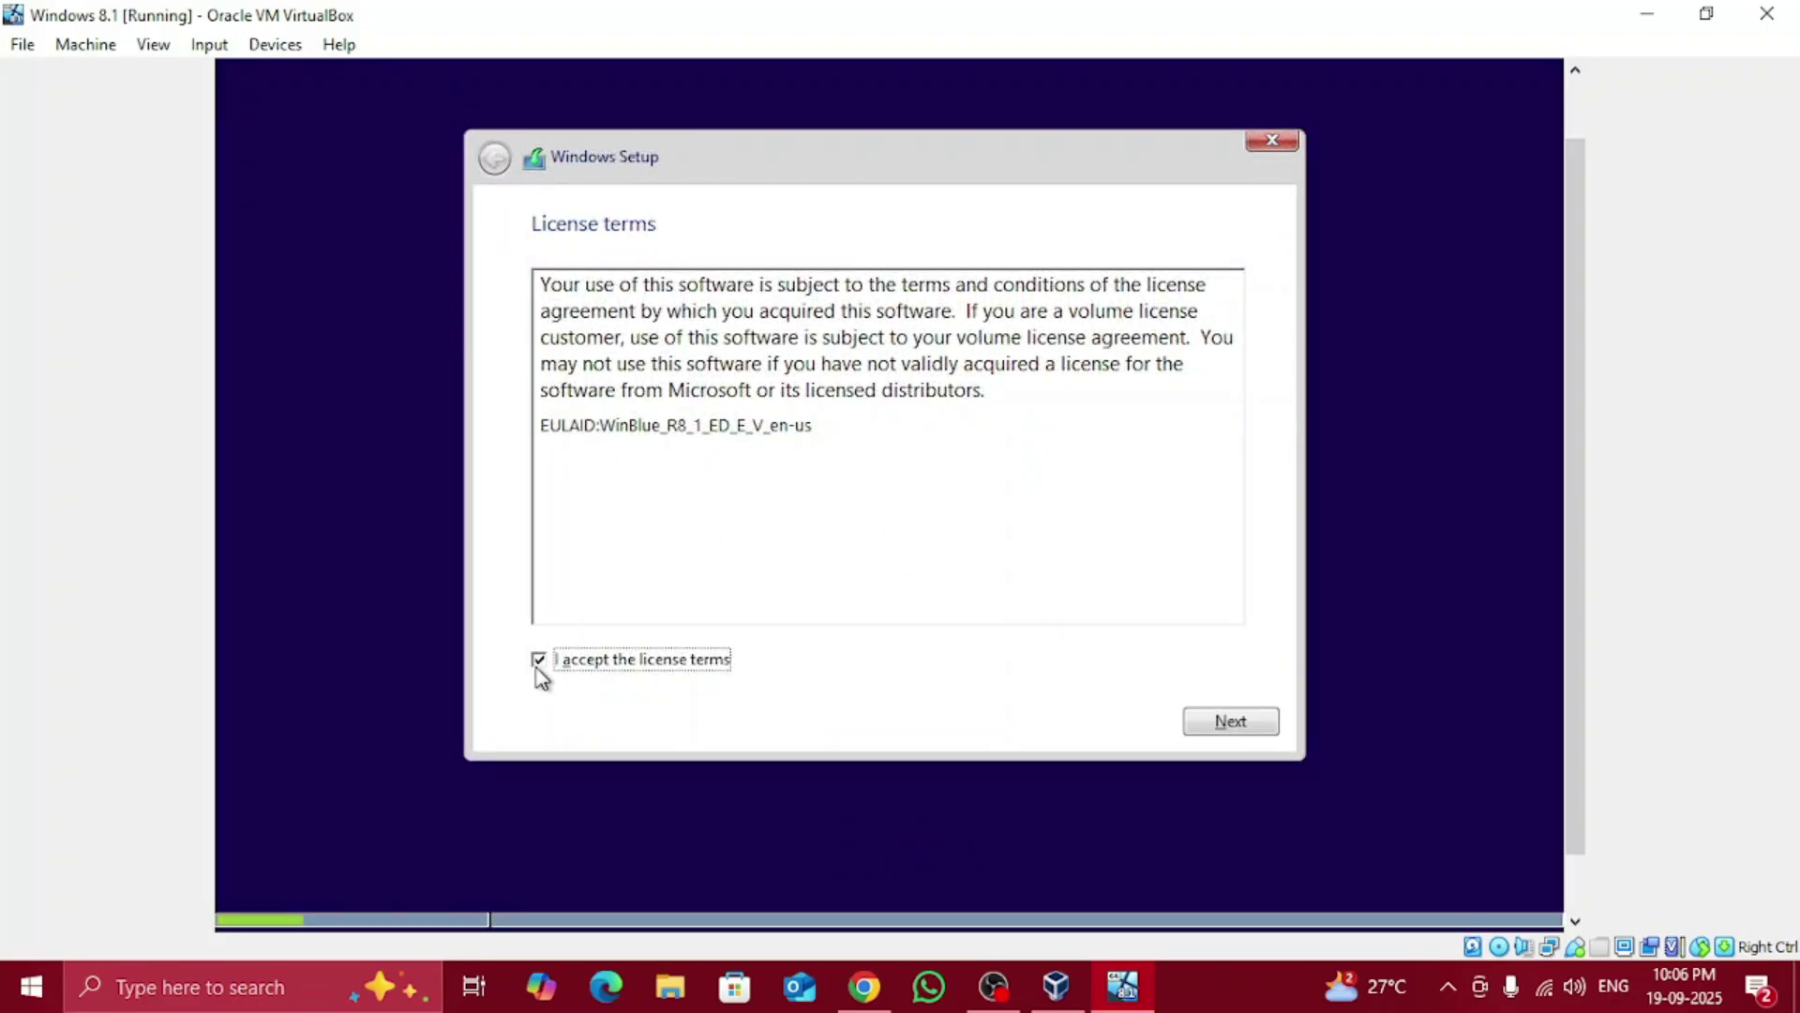
click(1263, 727)
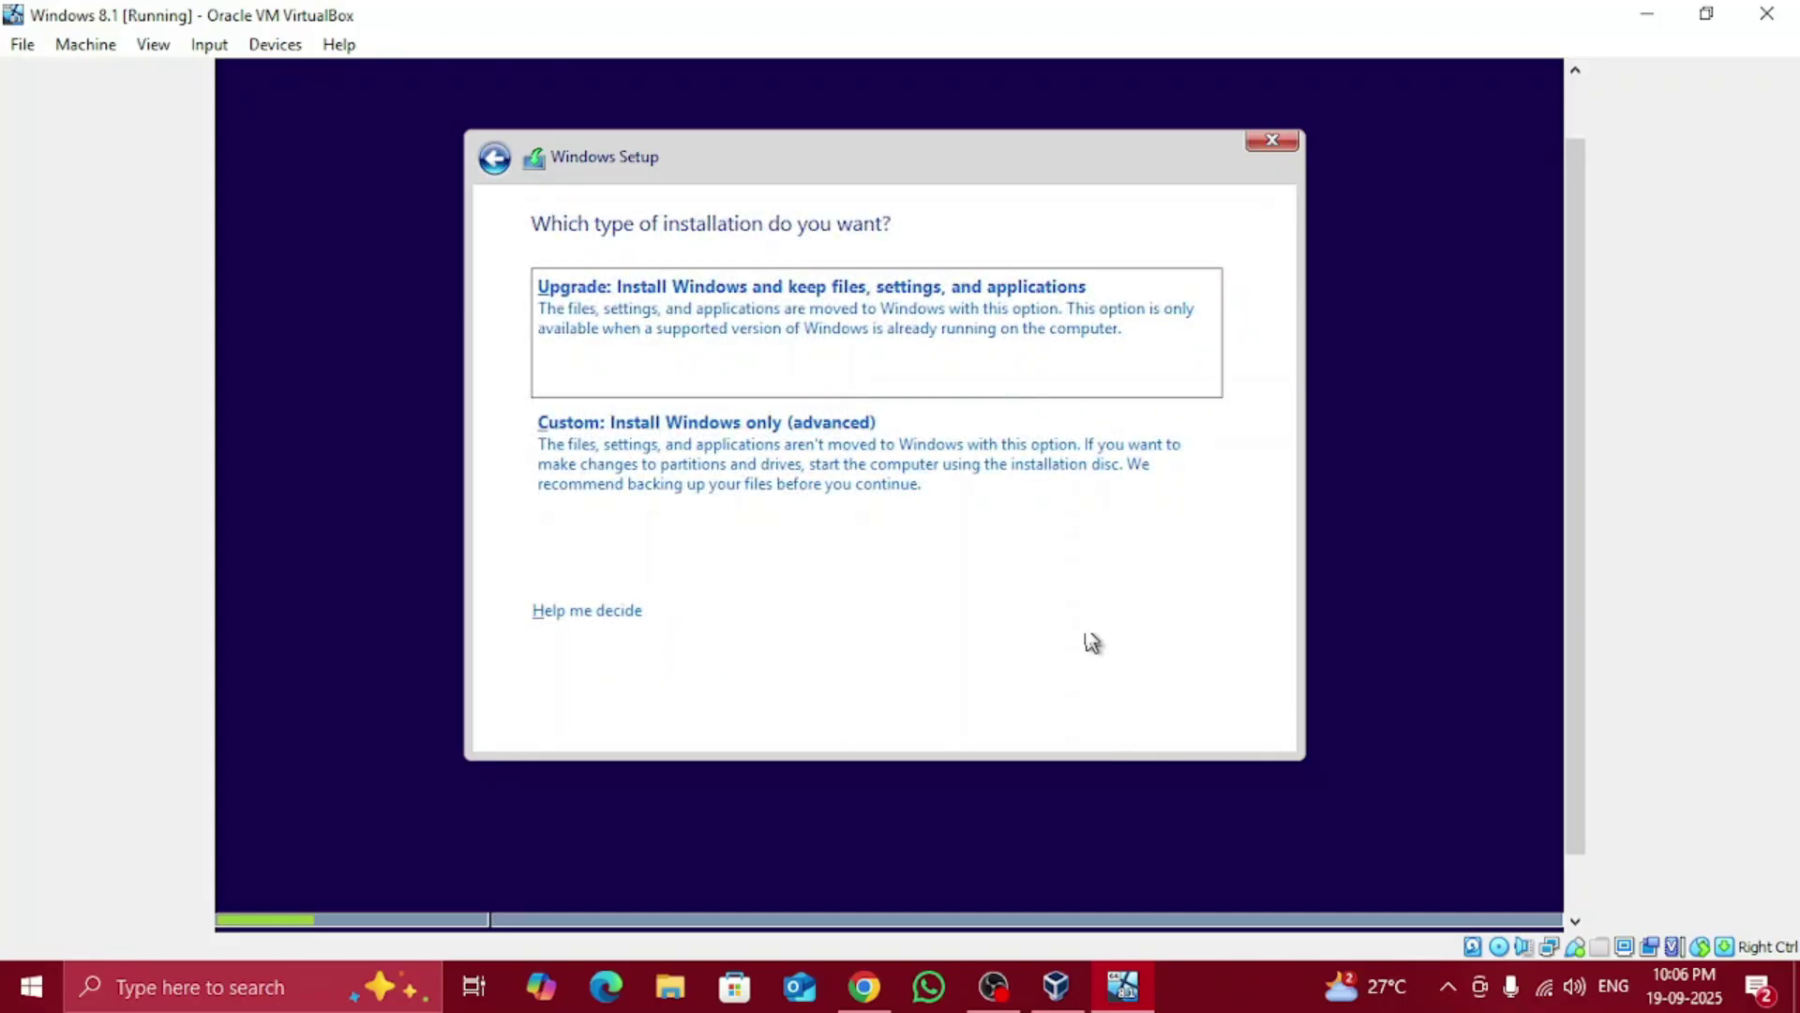
click(750, 448)
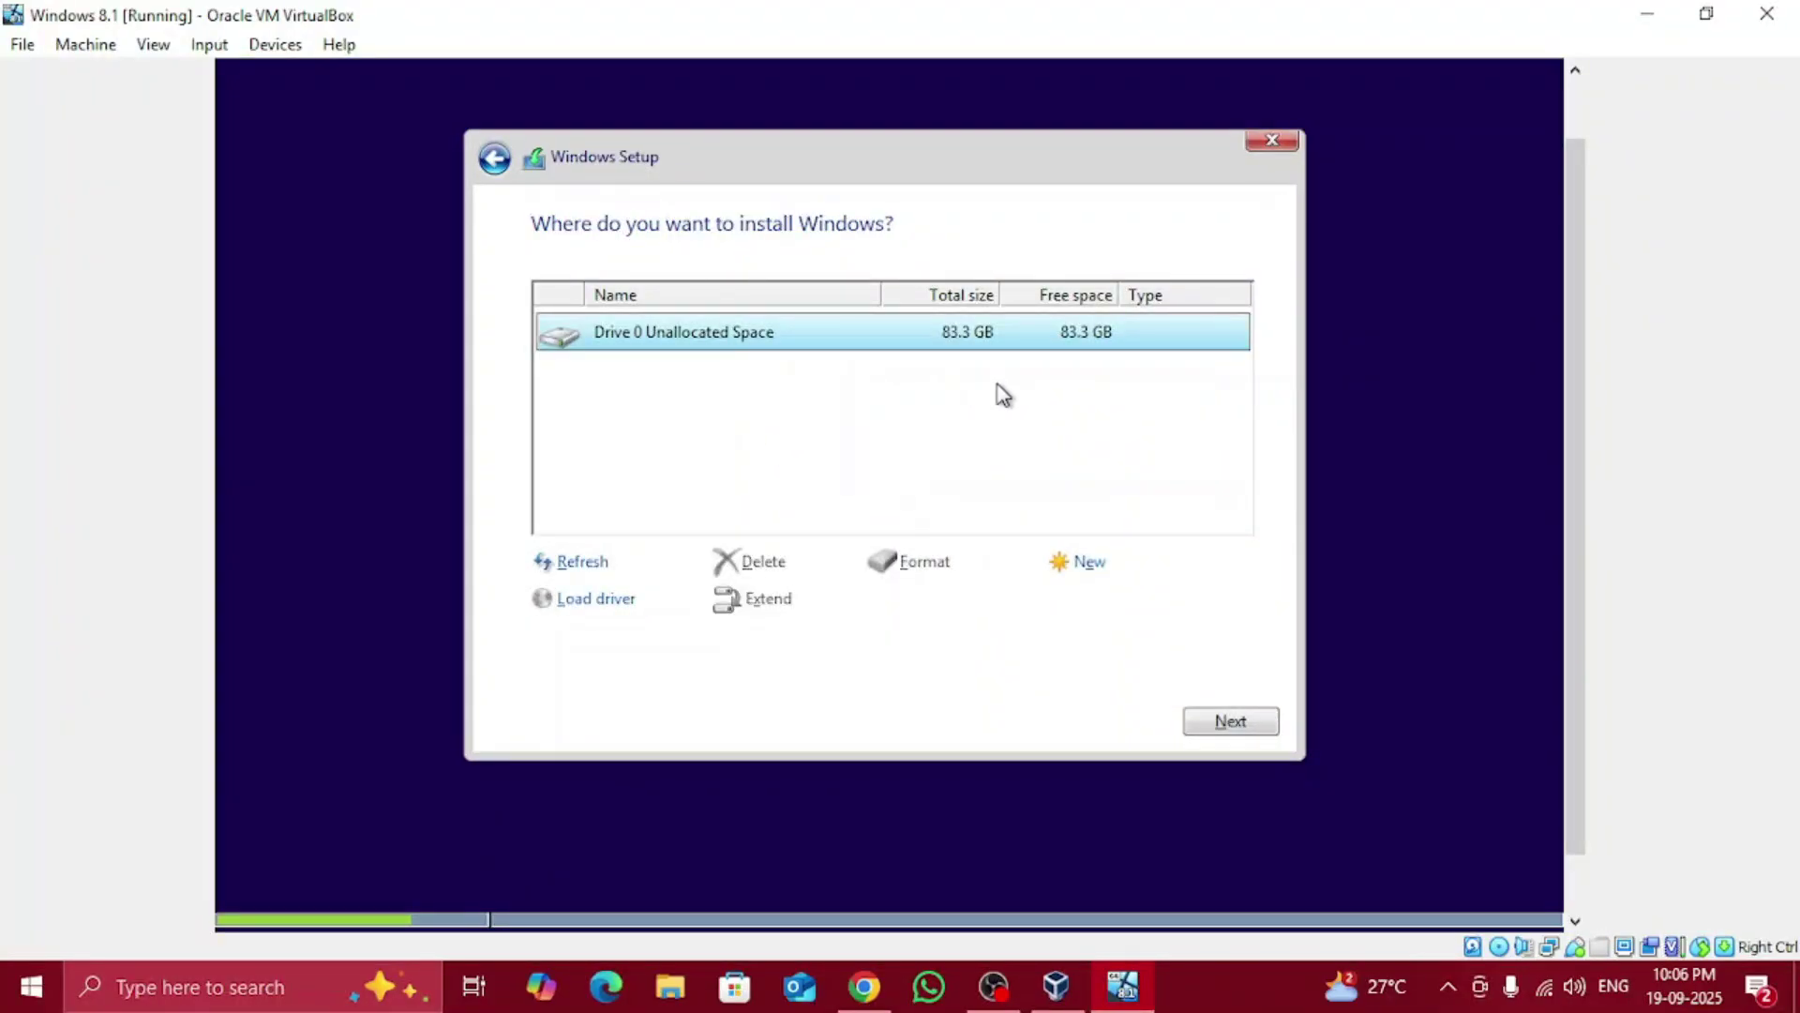
click(1215, 720)
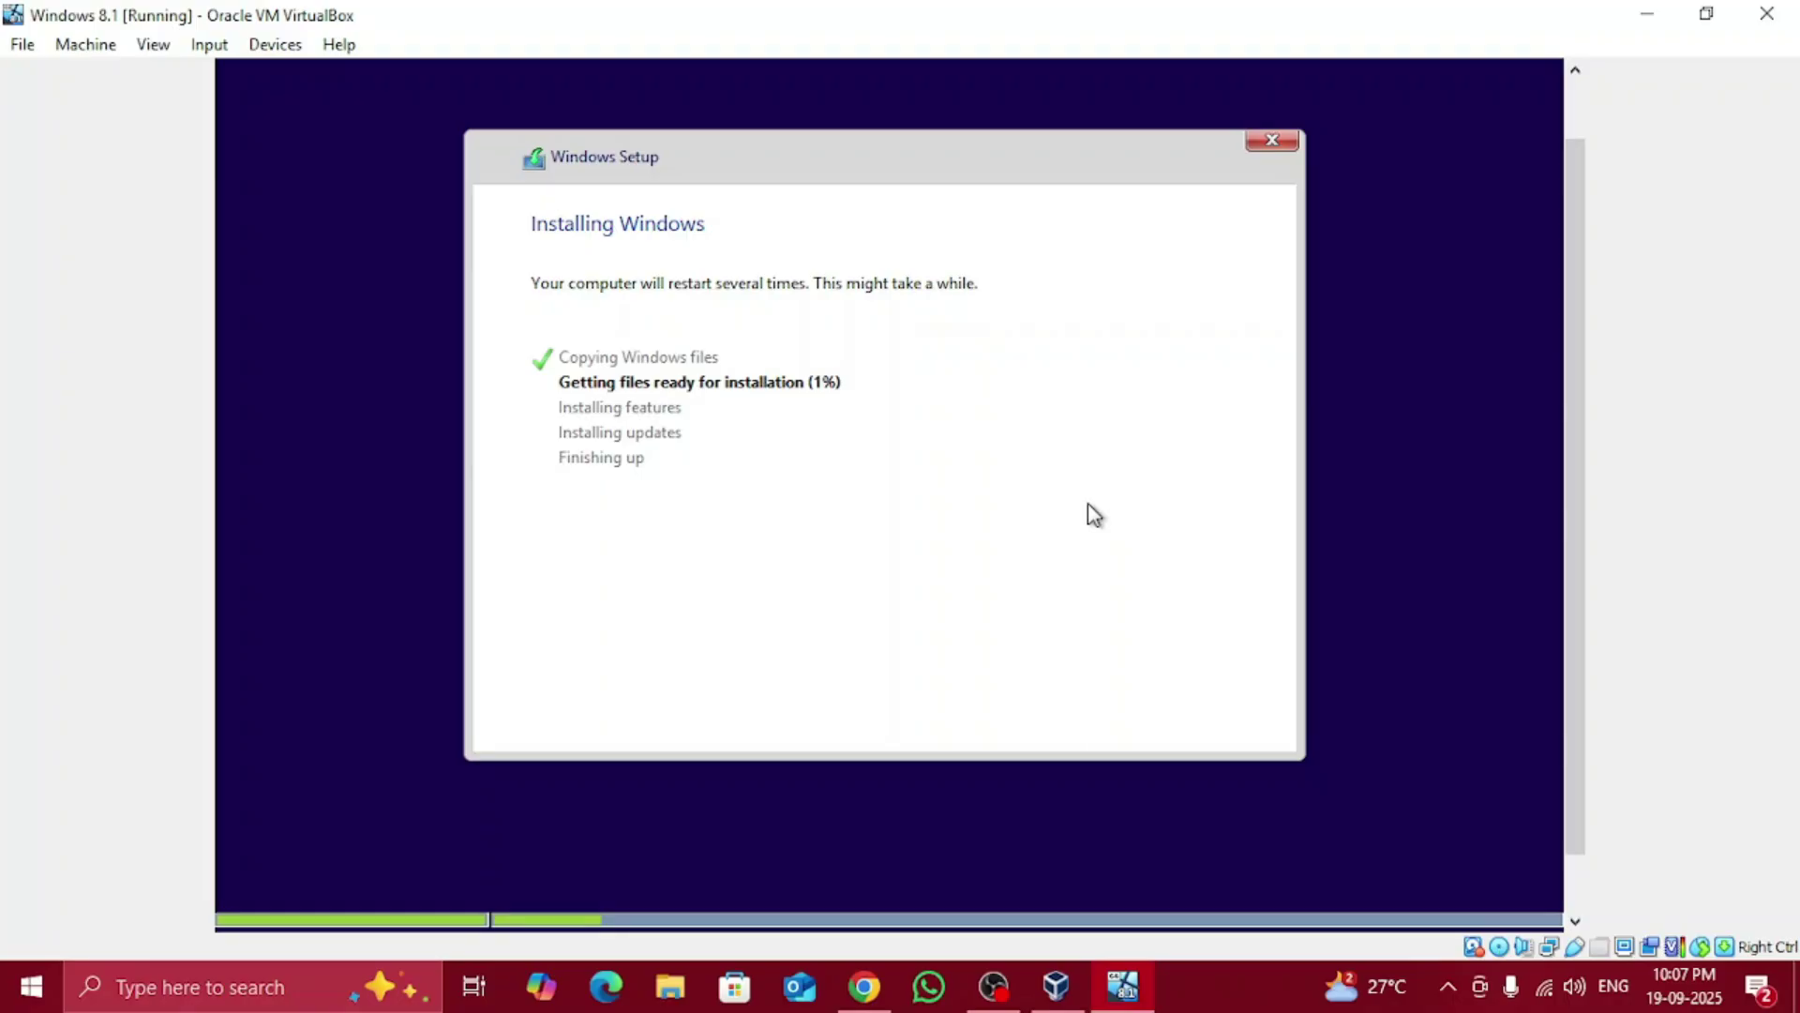
Try to switch the virtual machine's display to Scaled Mode
key(alt+v)
key(Return)
click(952, 593)
click(153, 44)
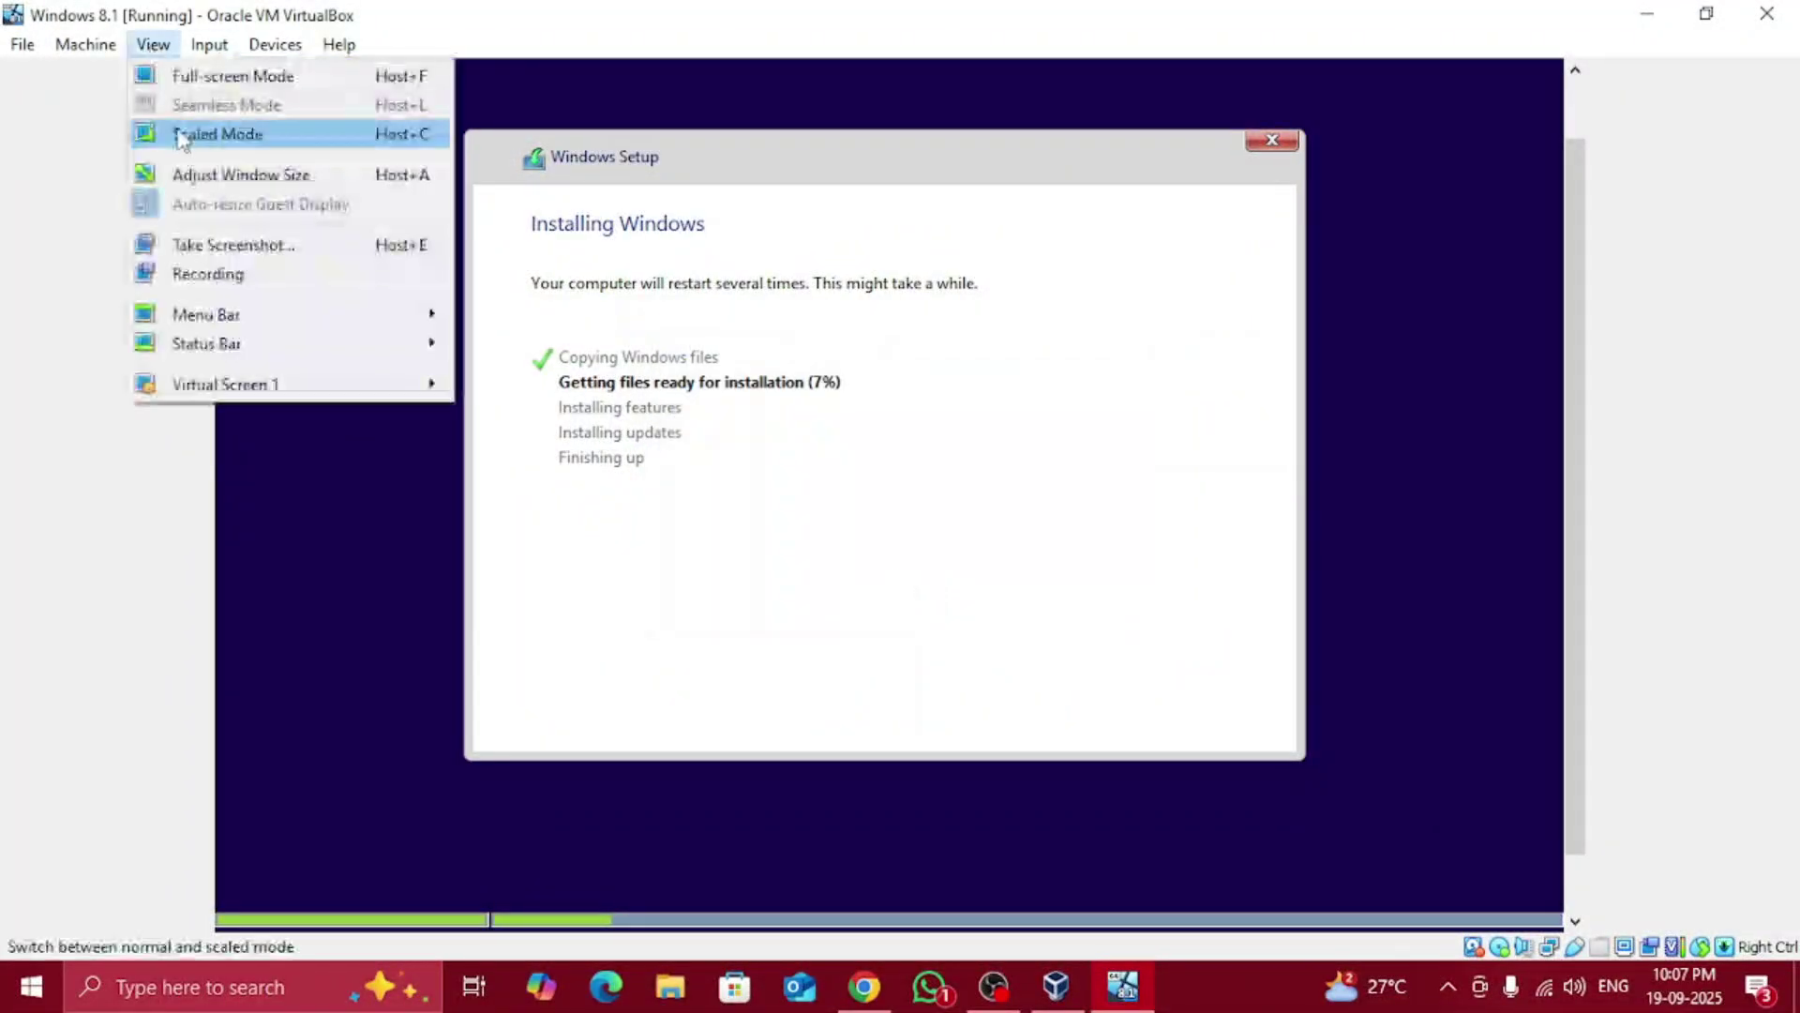
click(169, 132)
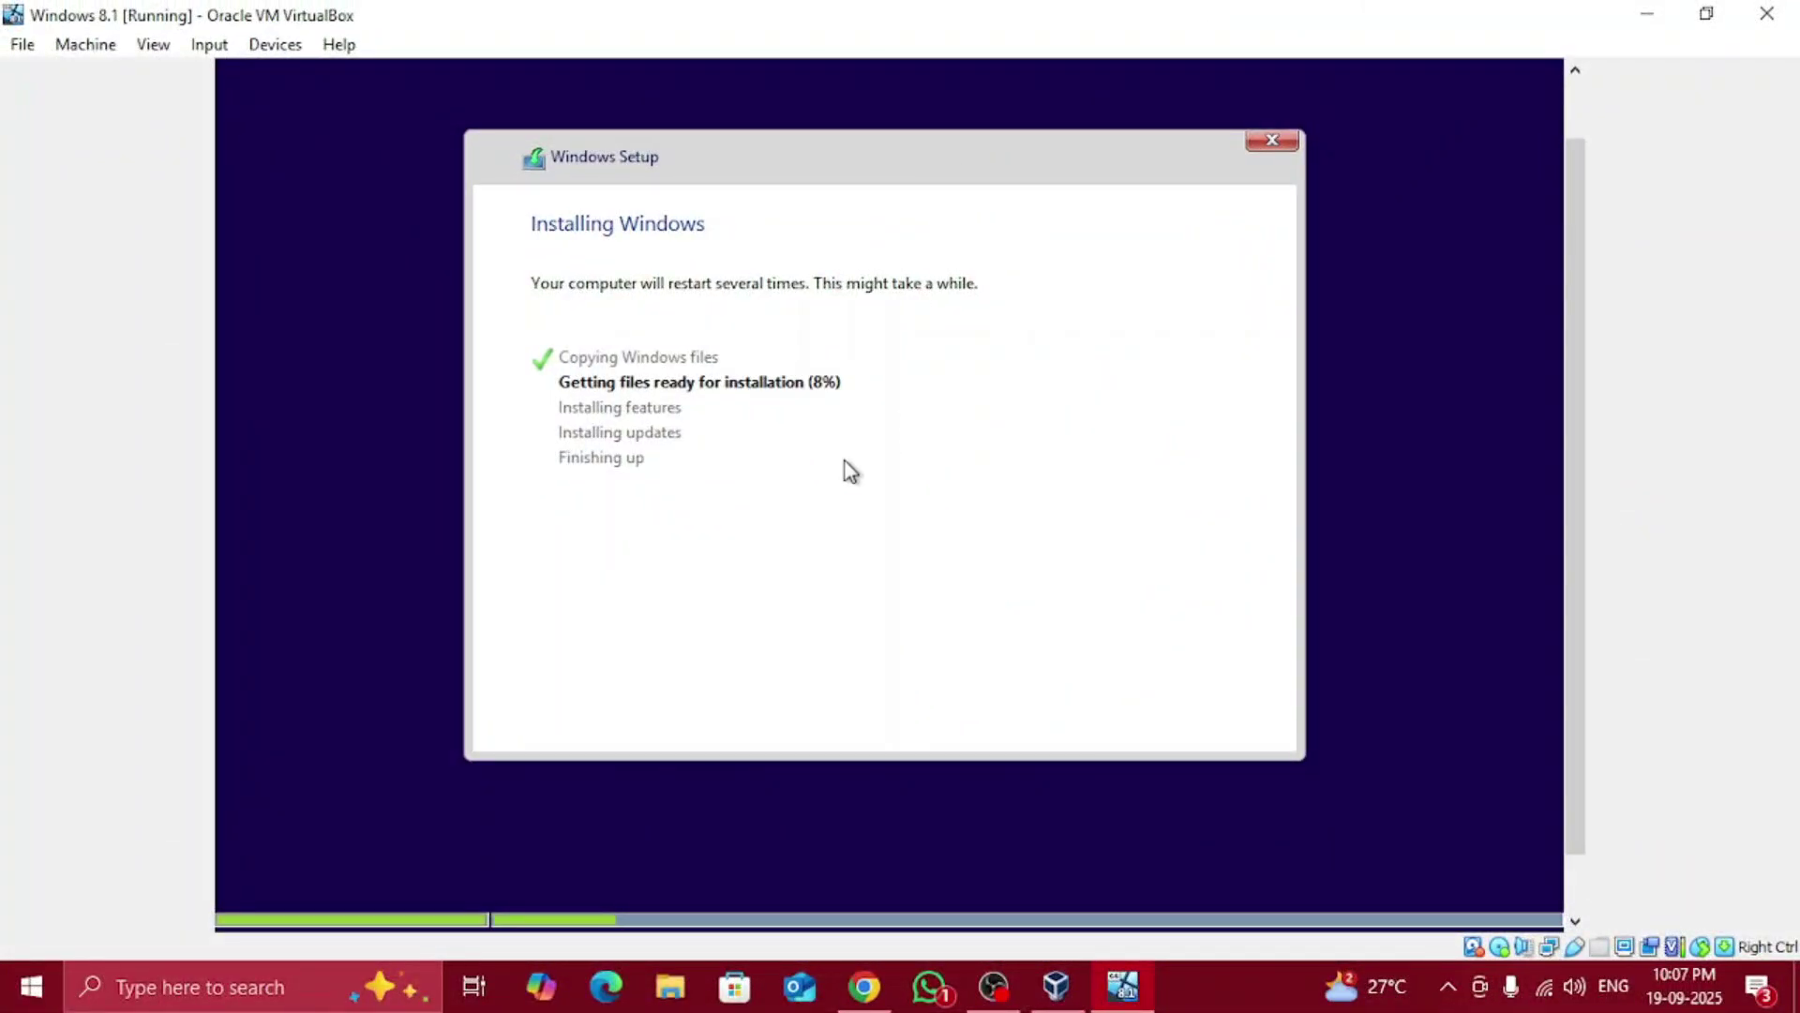
click(993, 986)
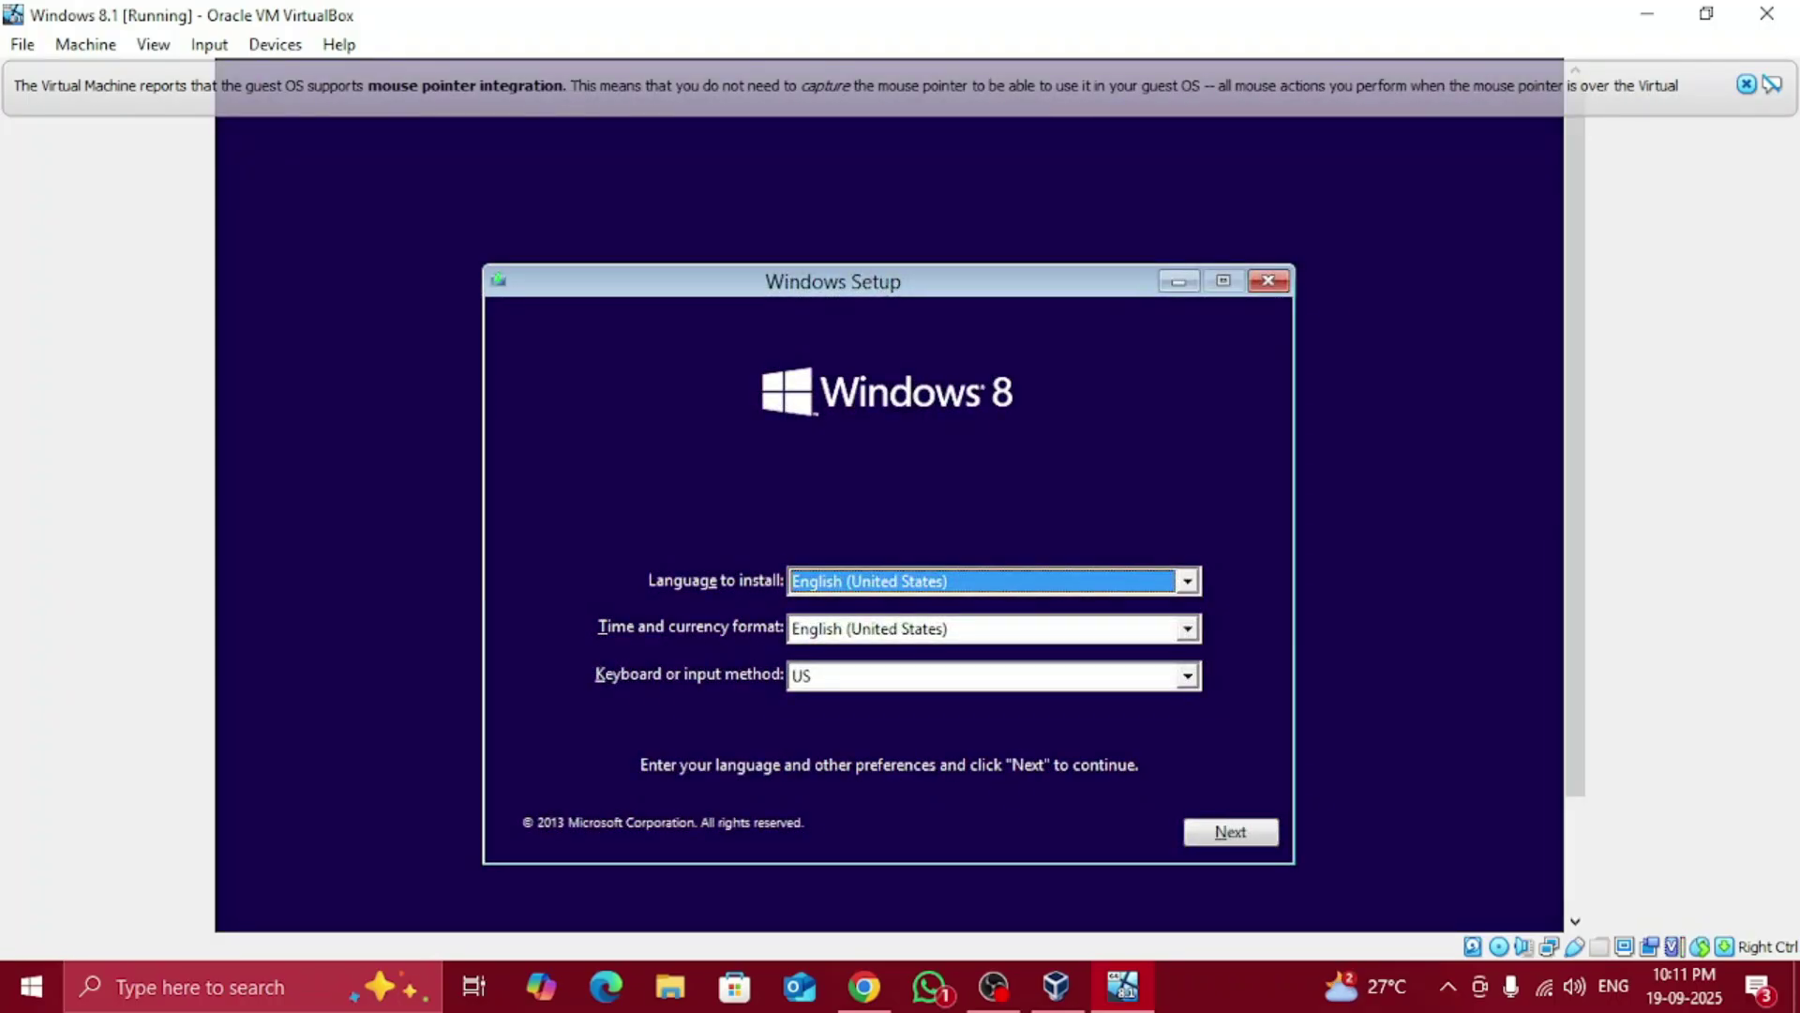
Cancel the reopened Windows Setup, confirming the cancellation so the virtual machine restarts
click(1254, 284)
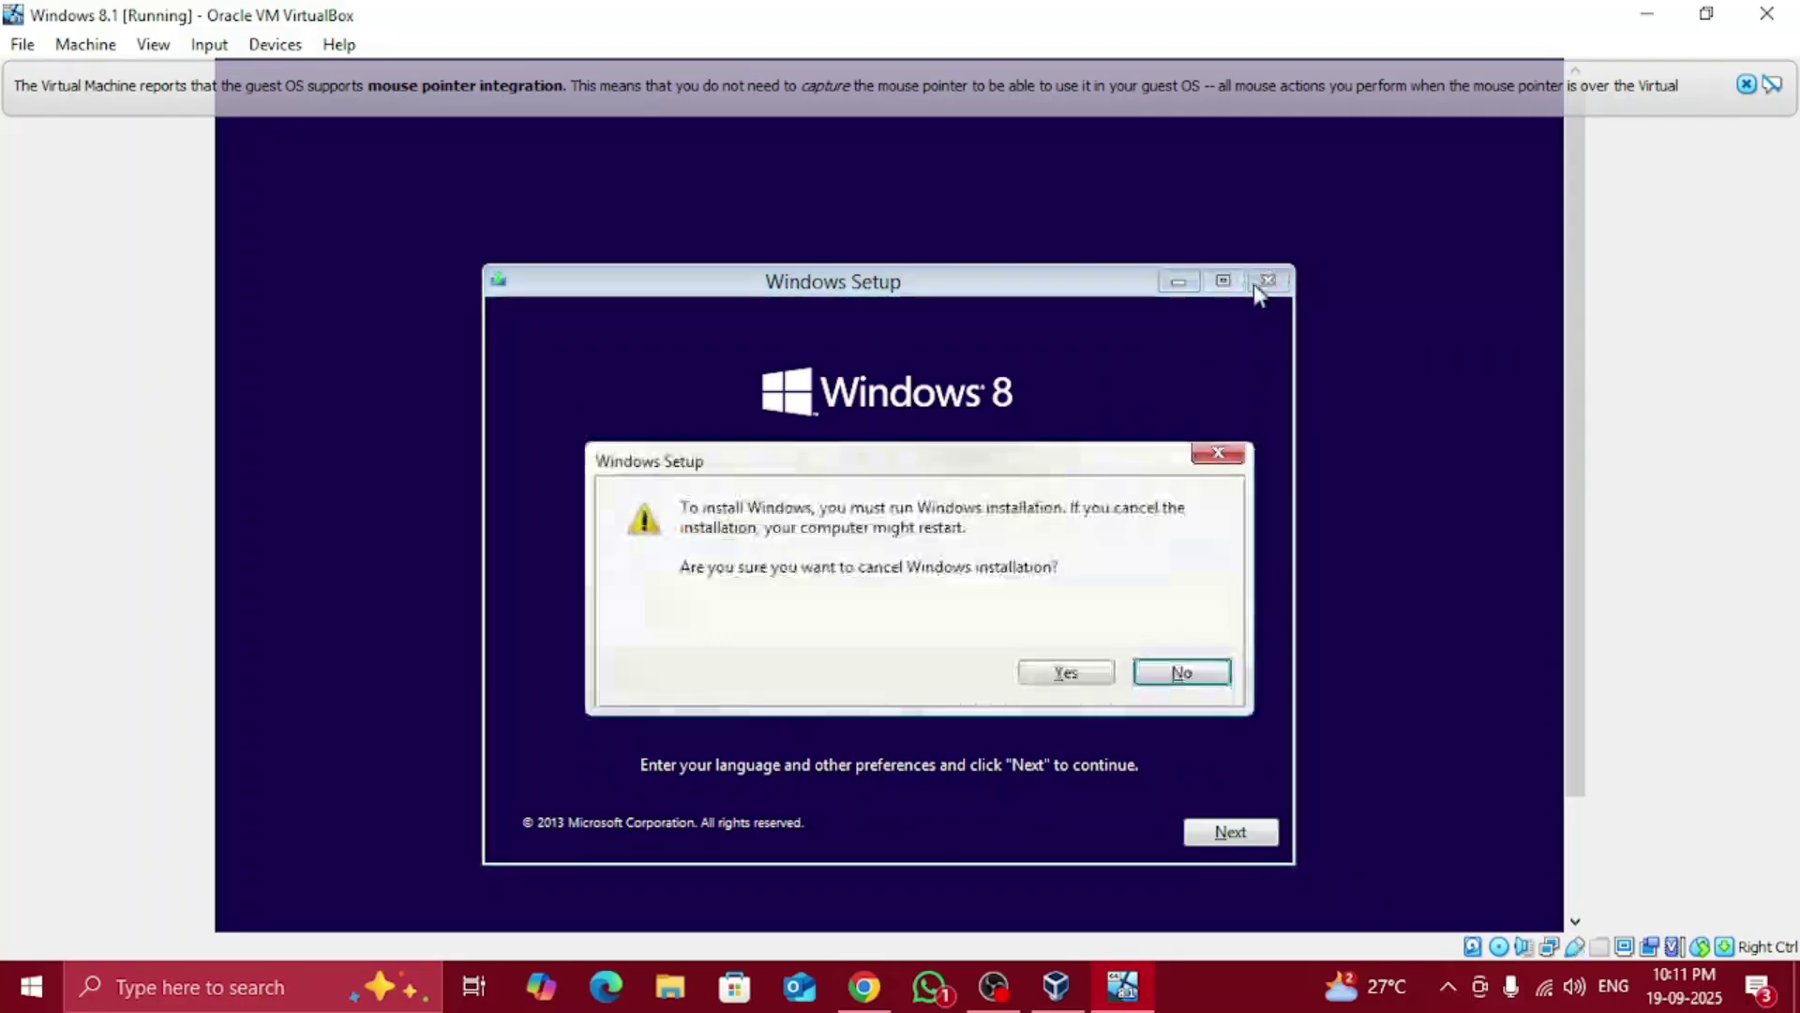
click(1085, 680)
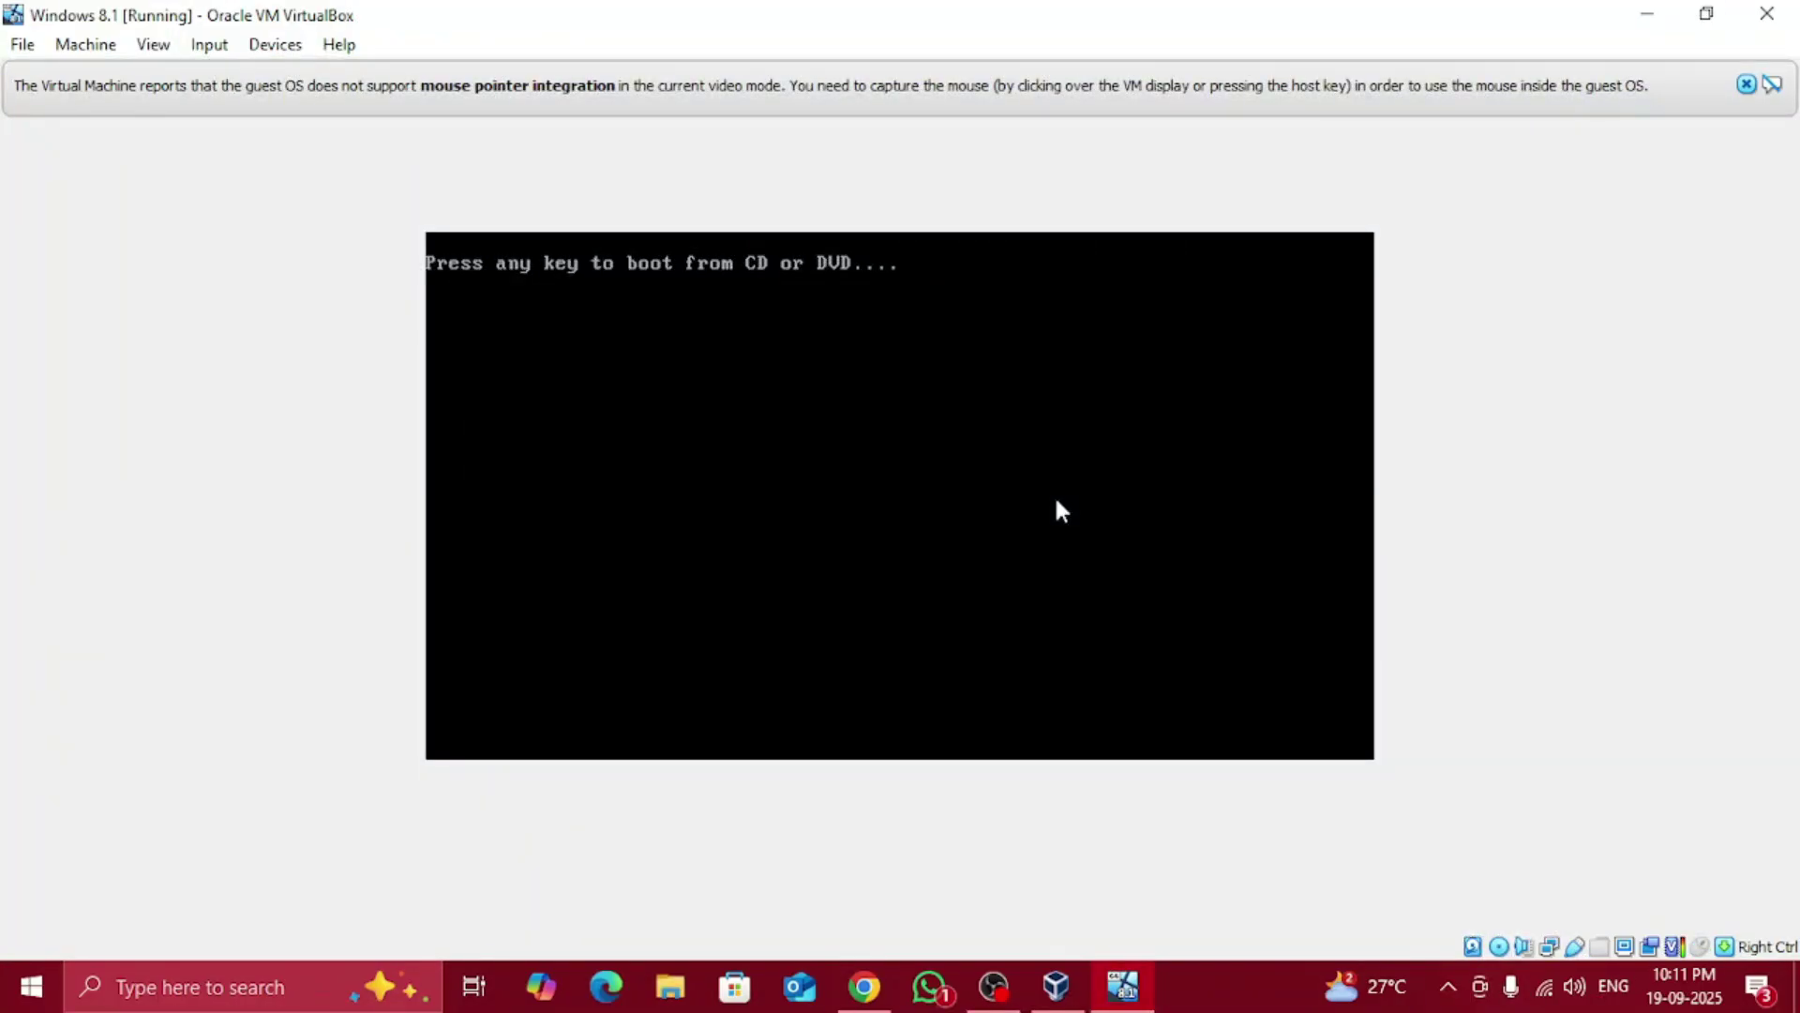
key(Return)
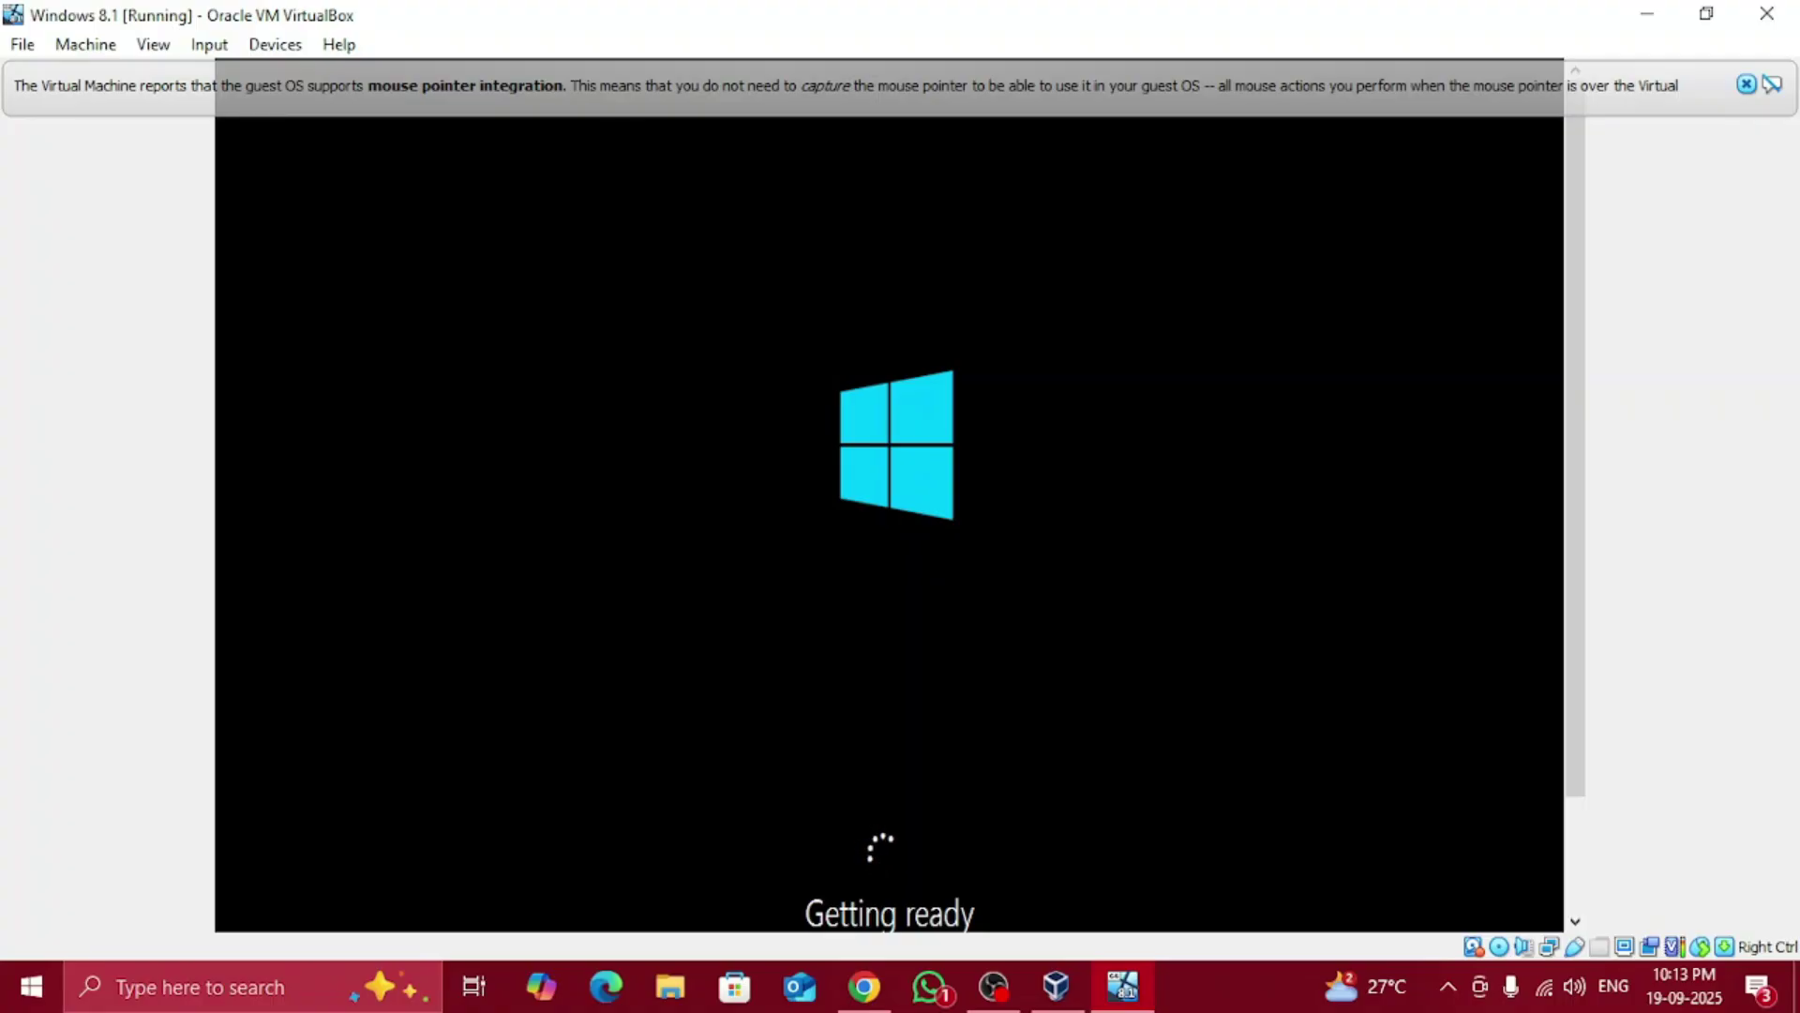
Dismiss the mouse pointer integration notices that cover the virtual machine's display while Windows finishes preparing
click(1745, 84)
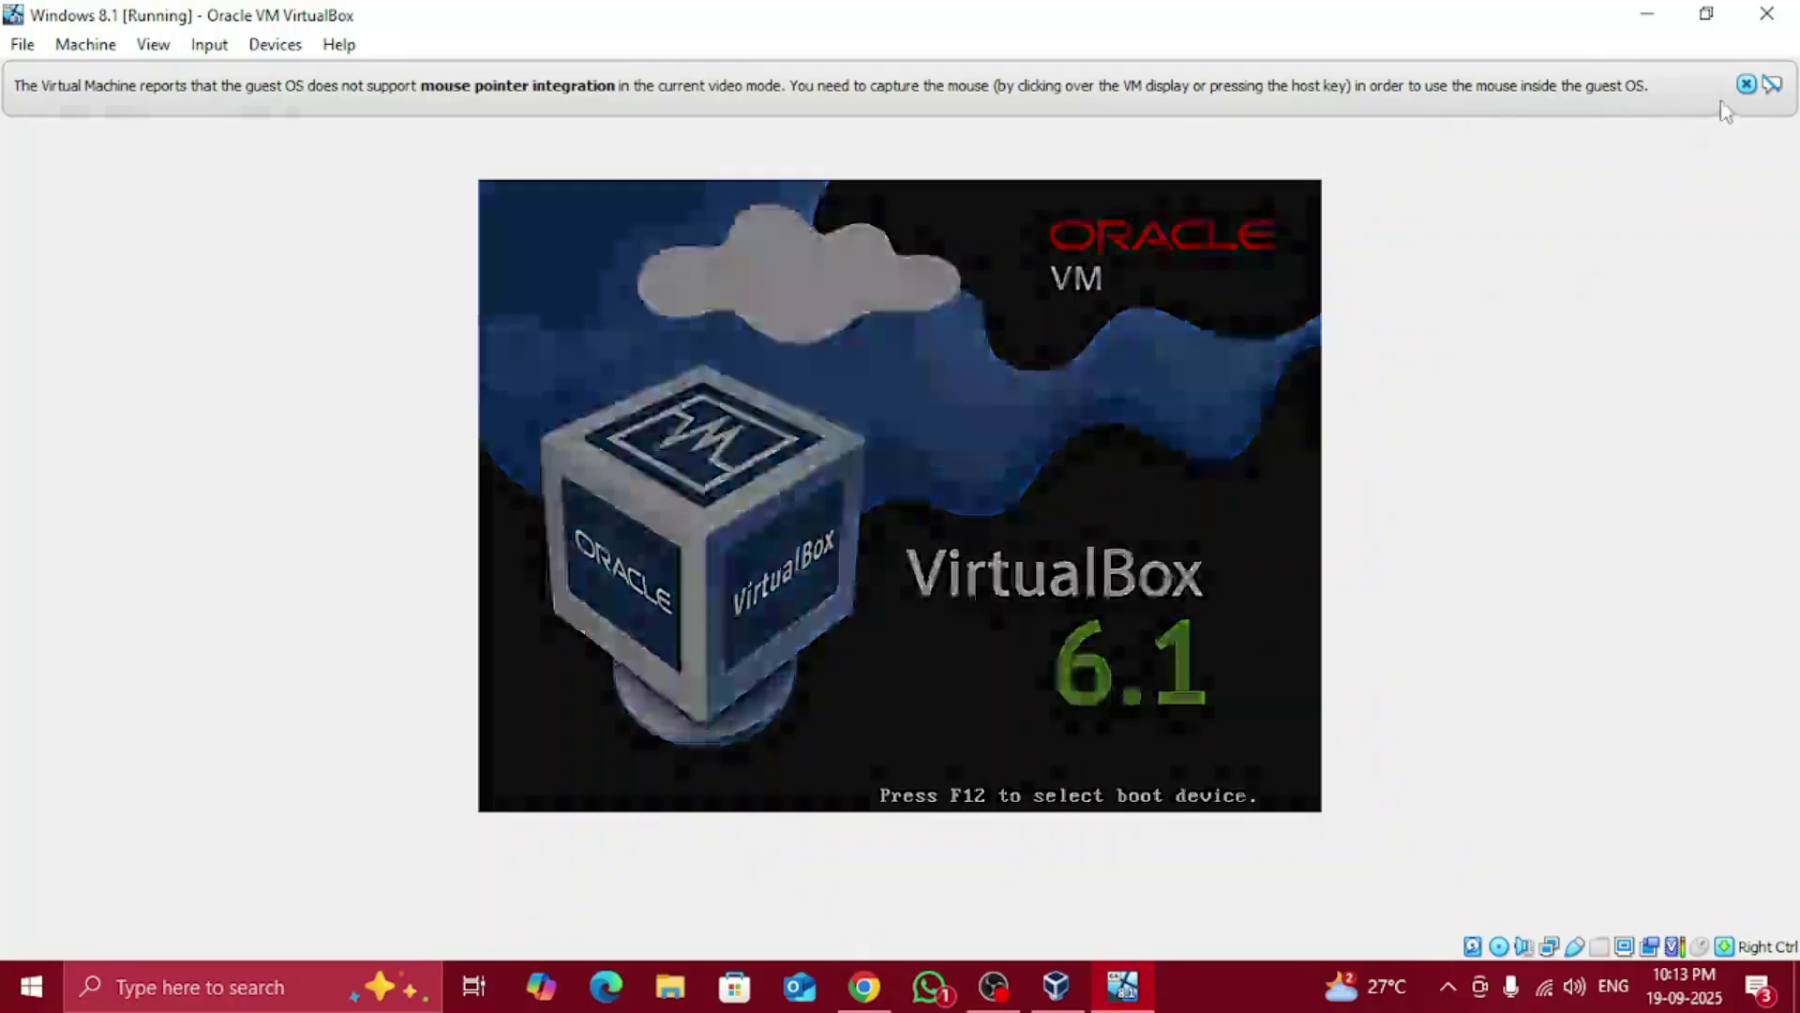
click(1745, 85)
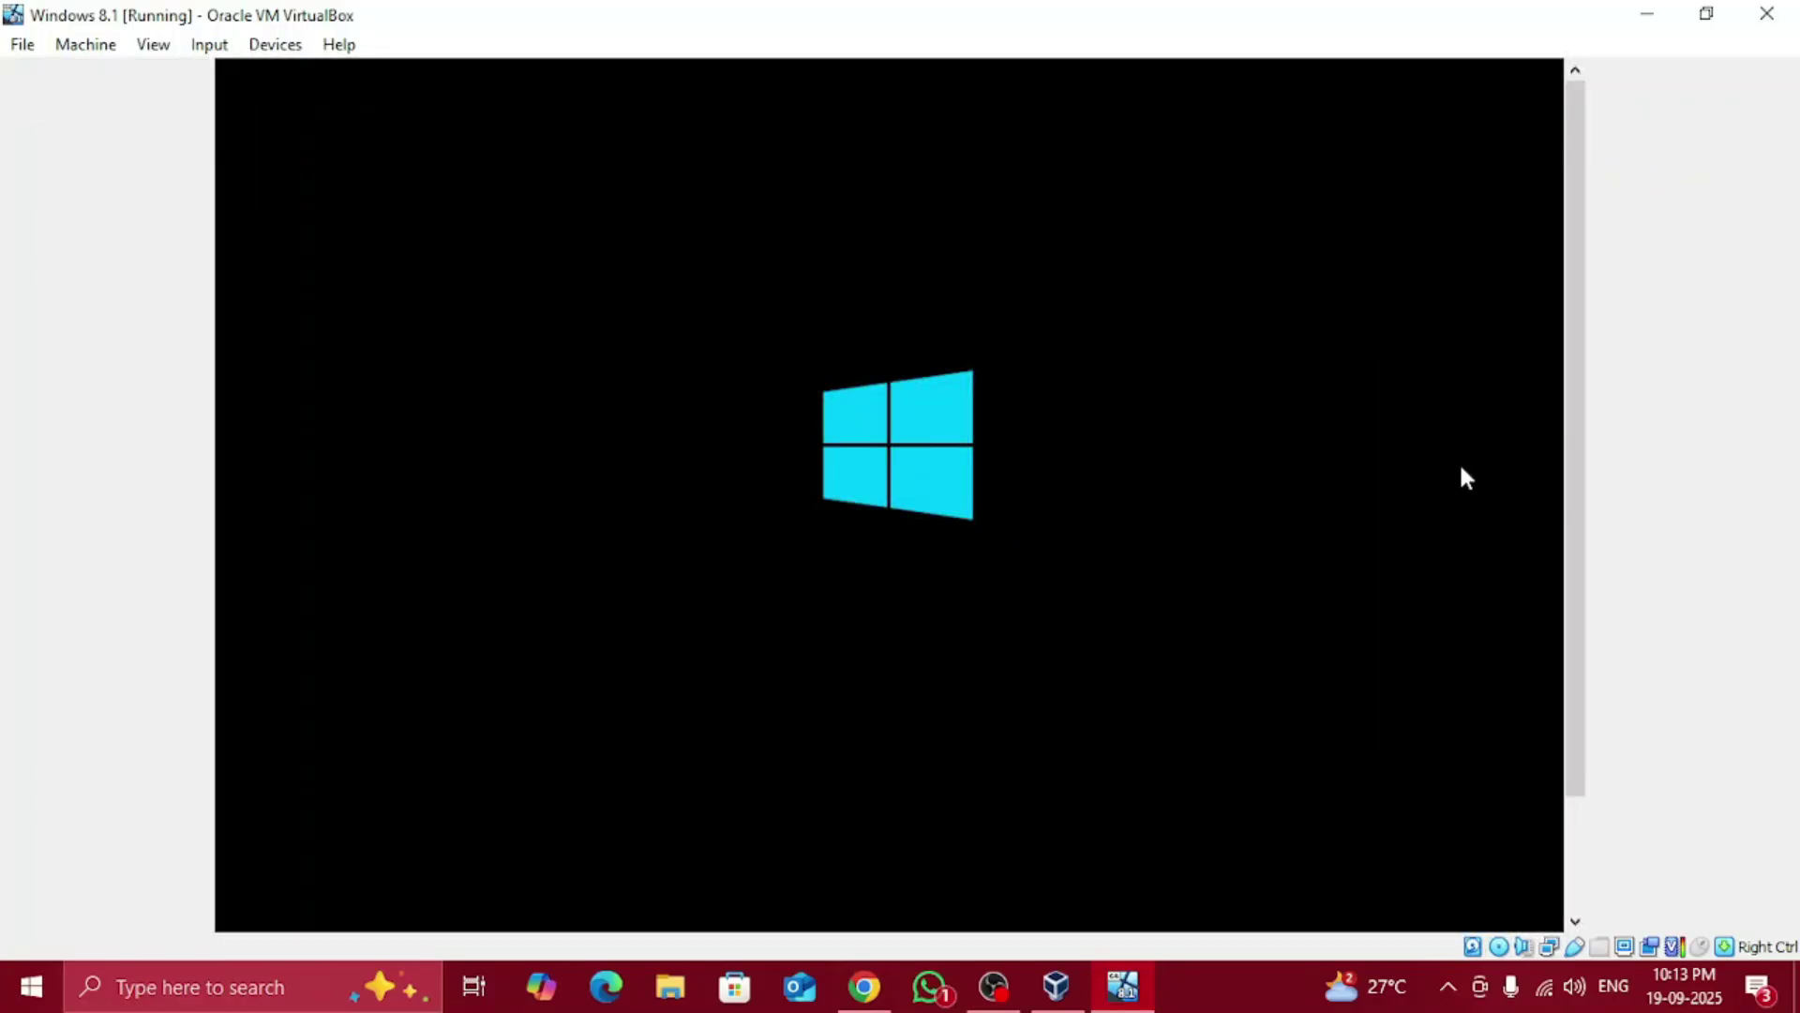
drag(1565, 427, 1567, 439)
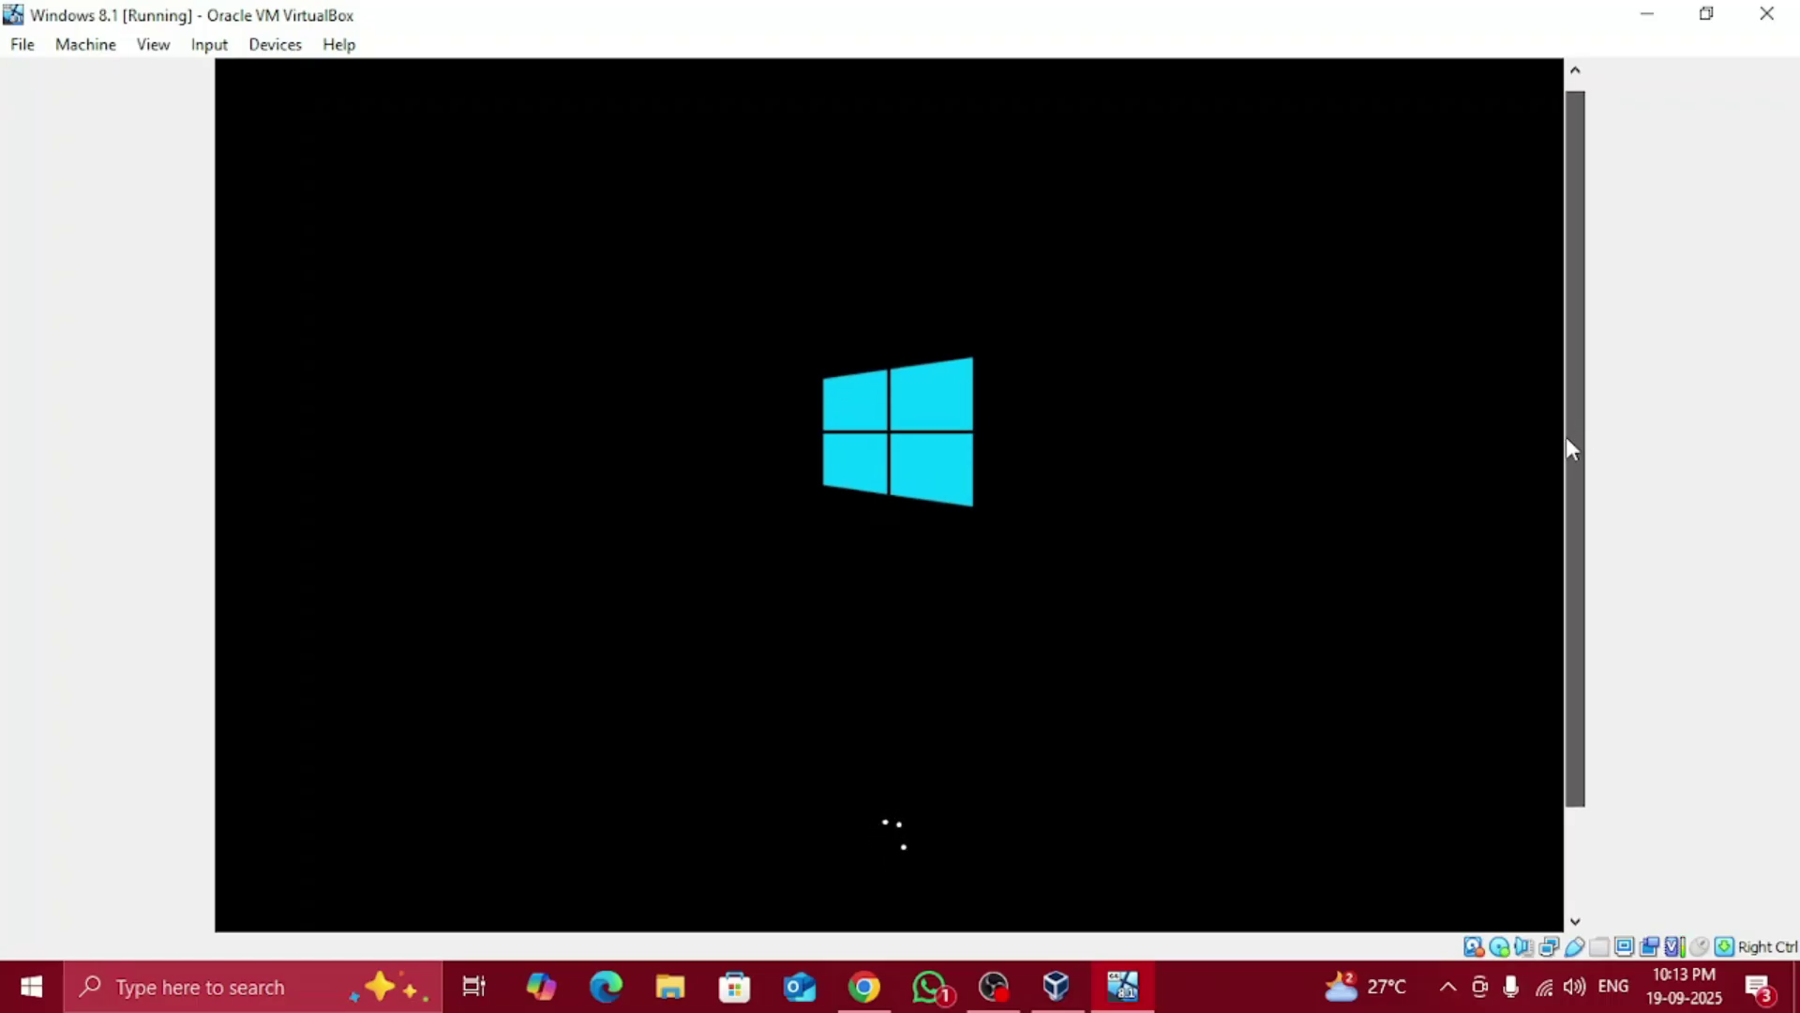
drag(1562, 445, 1545, 469)
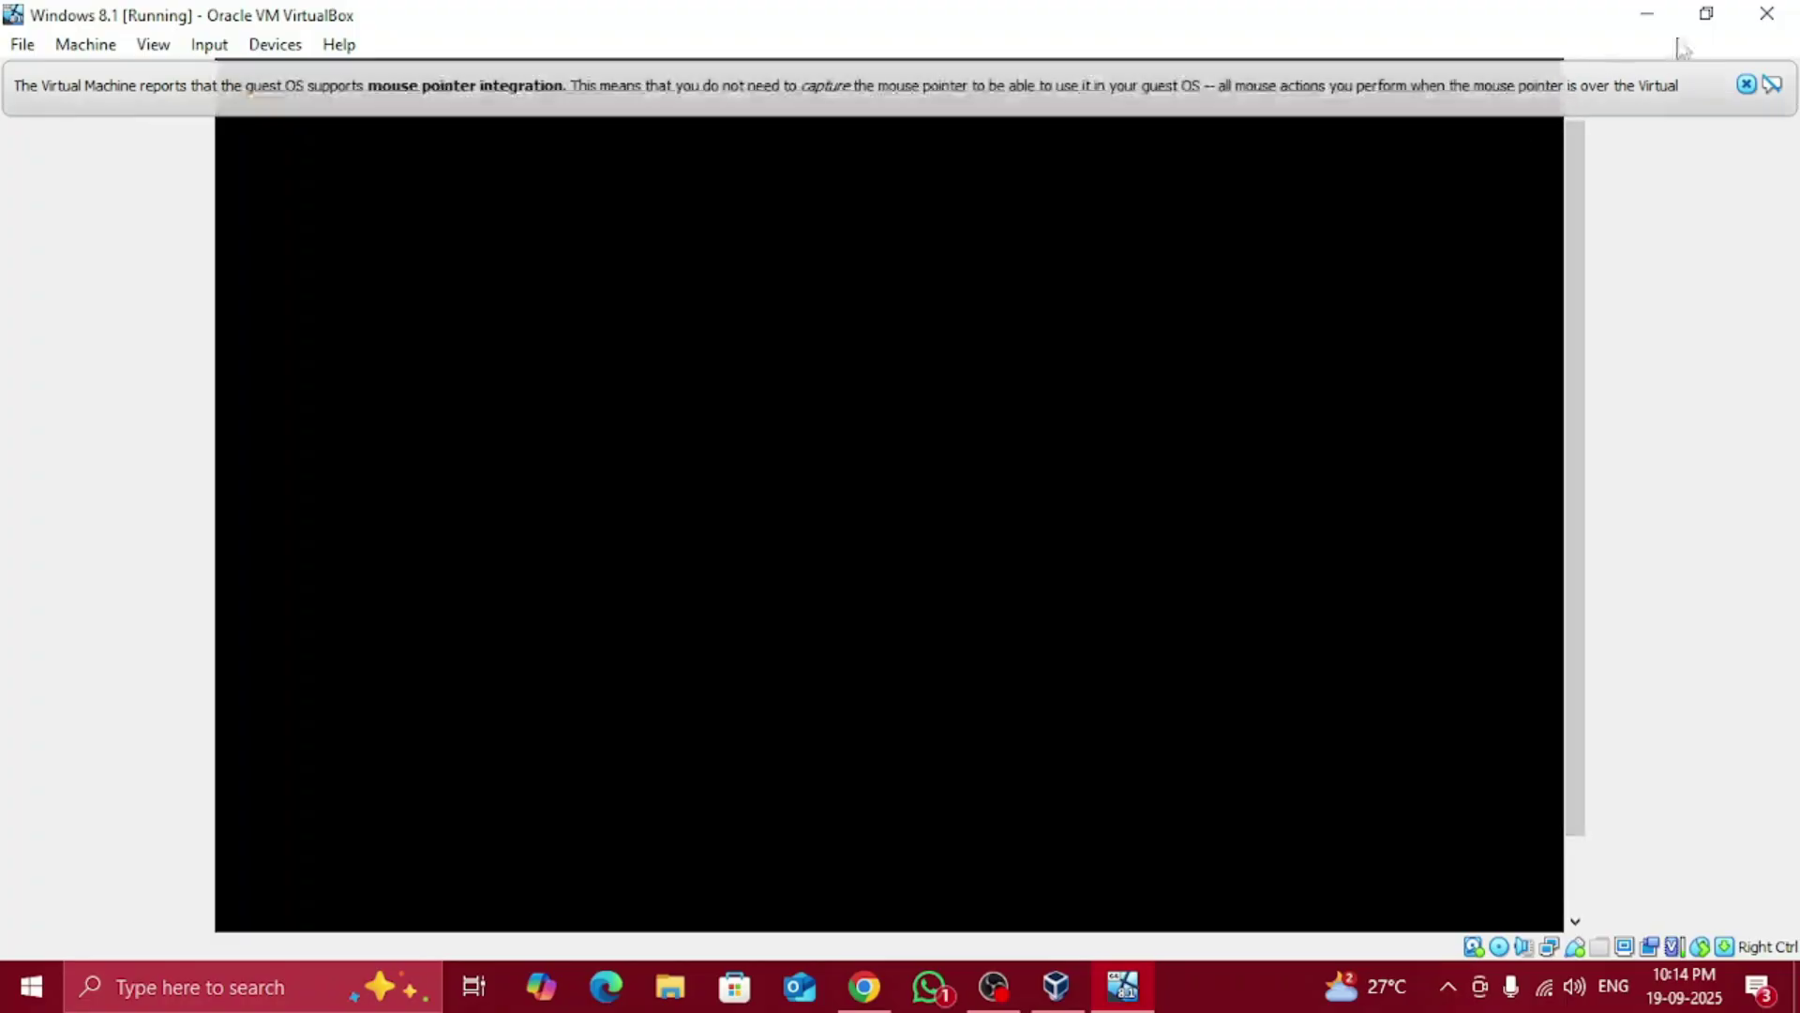
click(1744, 84)
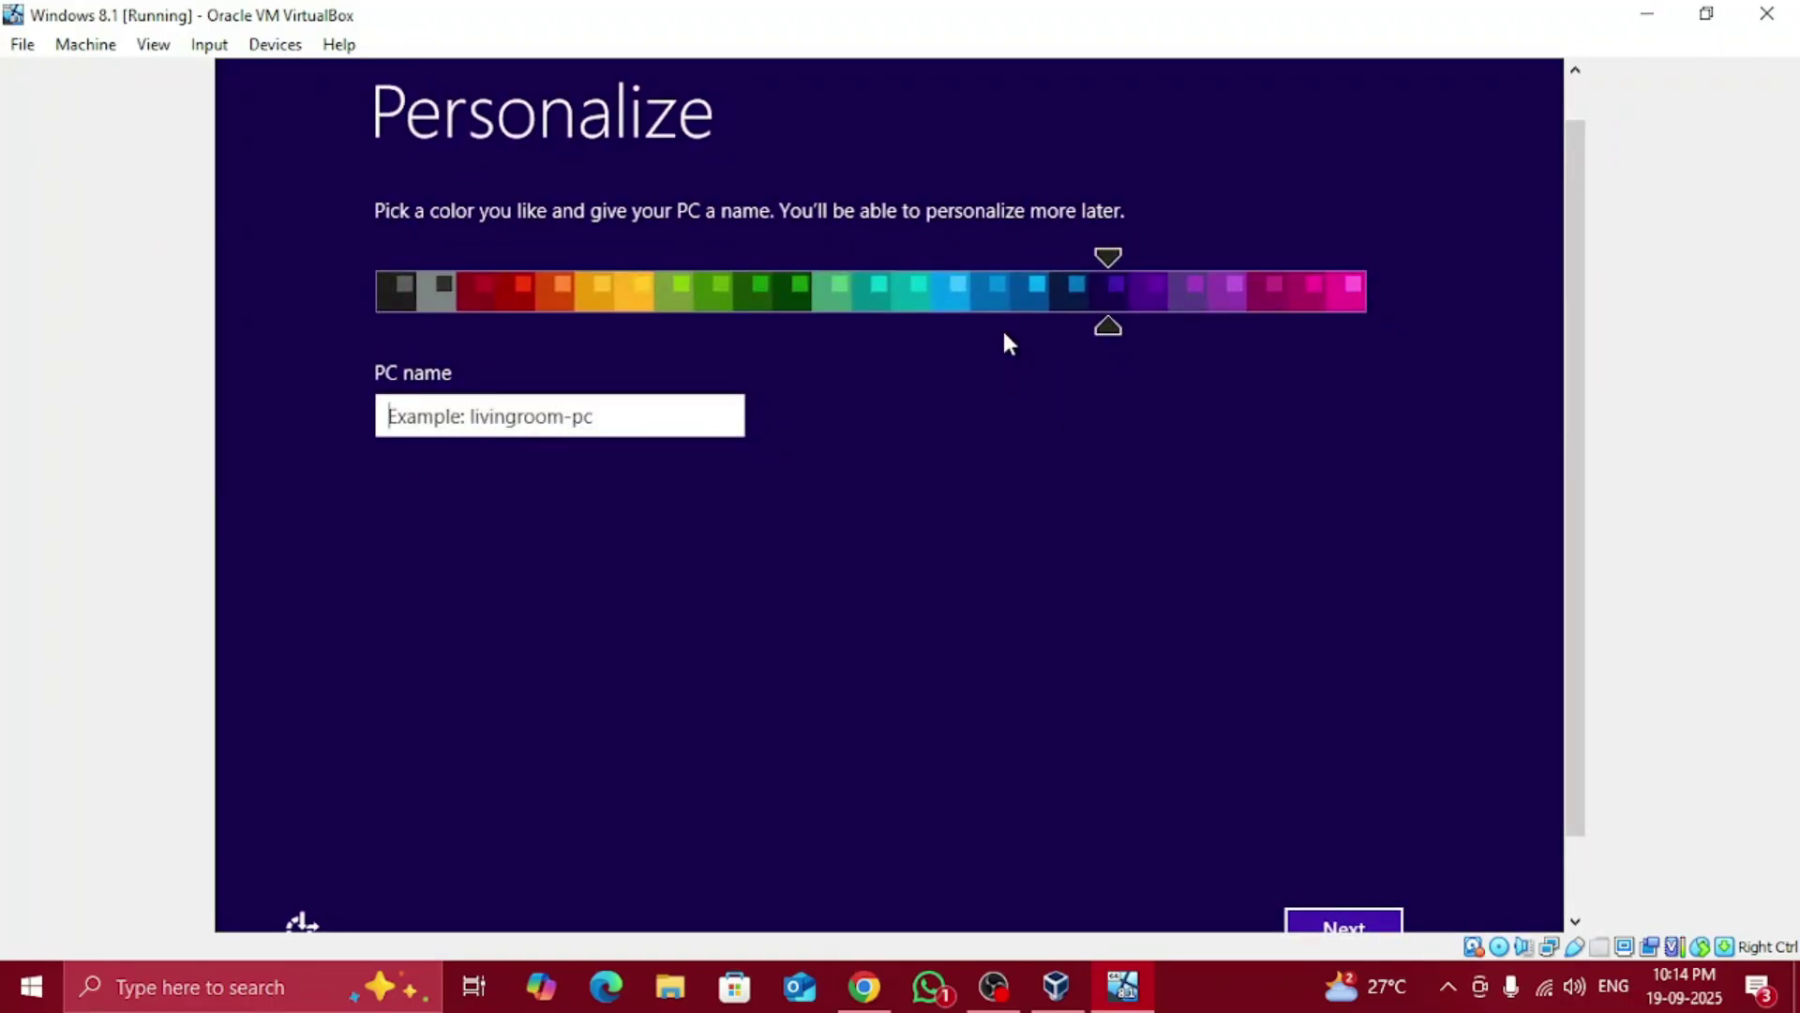
Name the PC jio, keep the default color, and accept the express settings
text(jio)
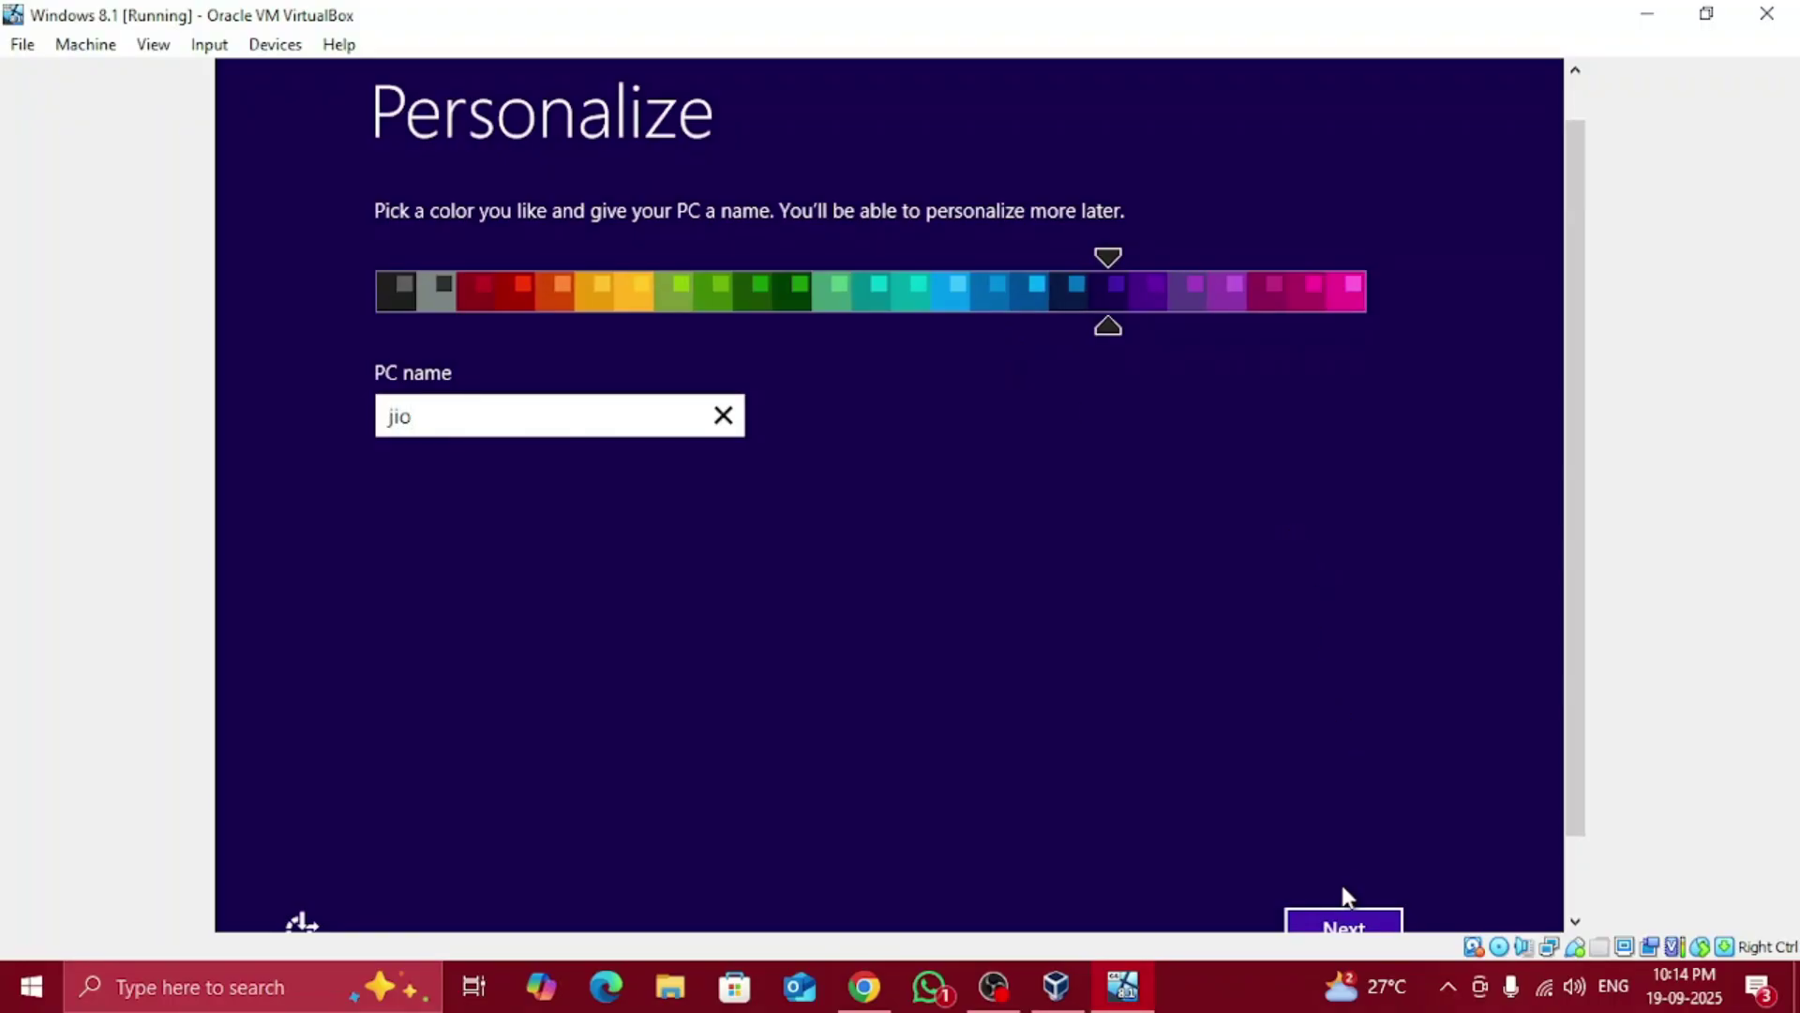
click(1353, 923)
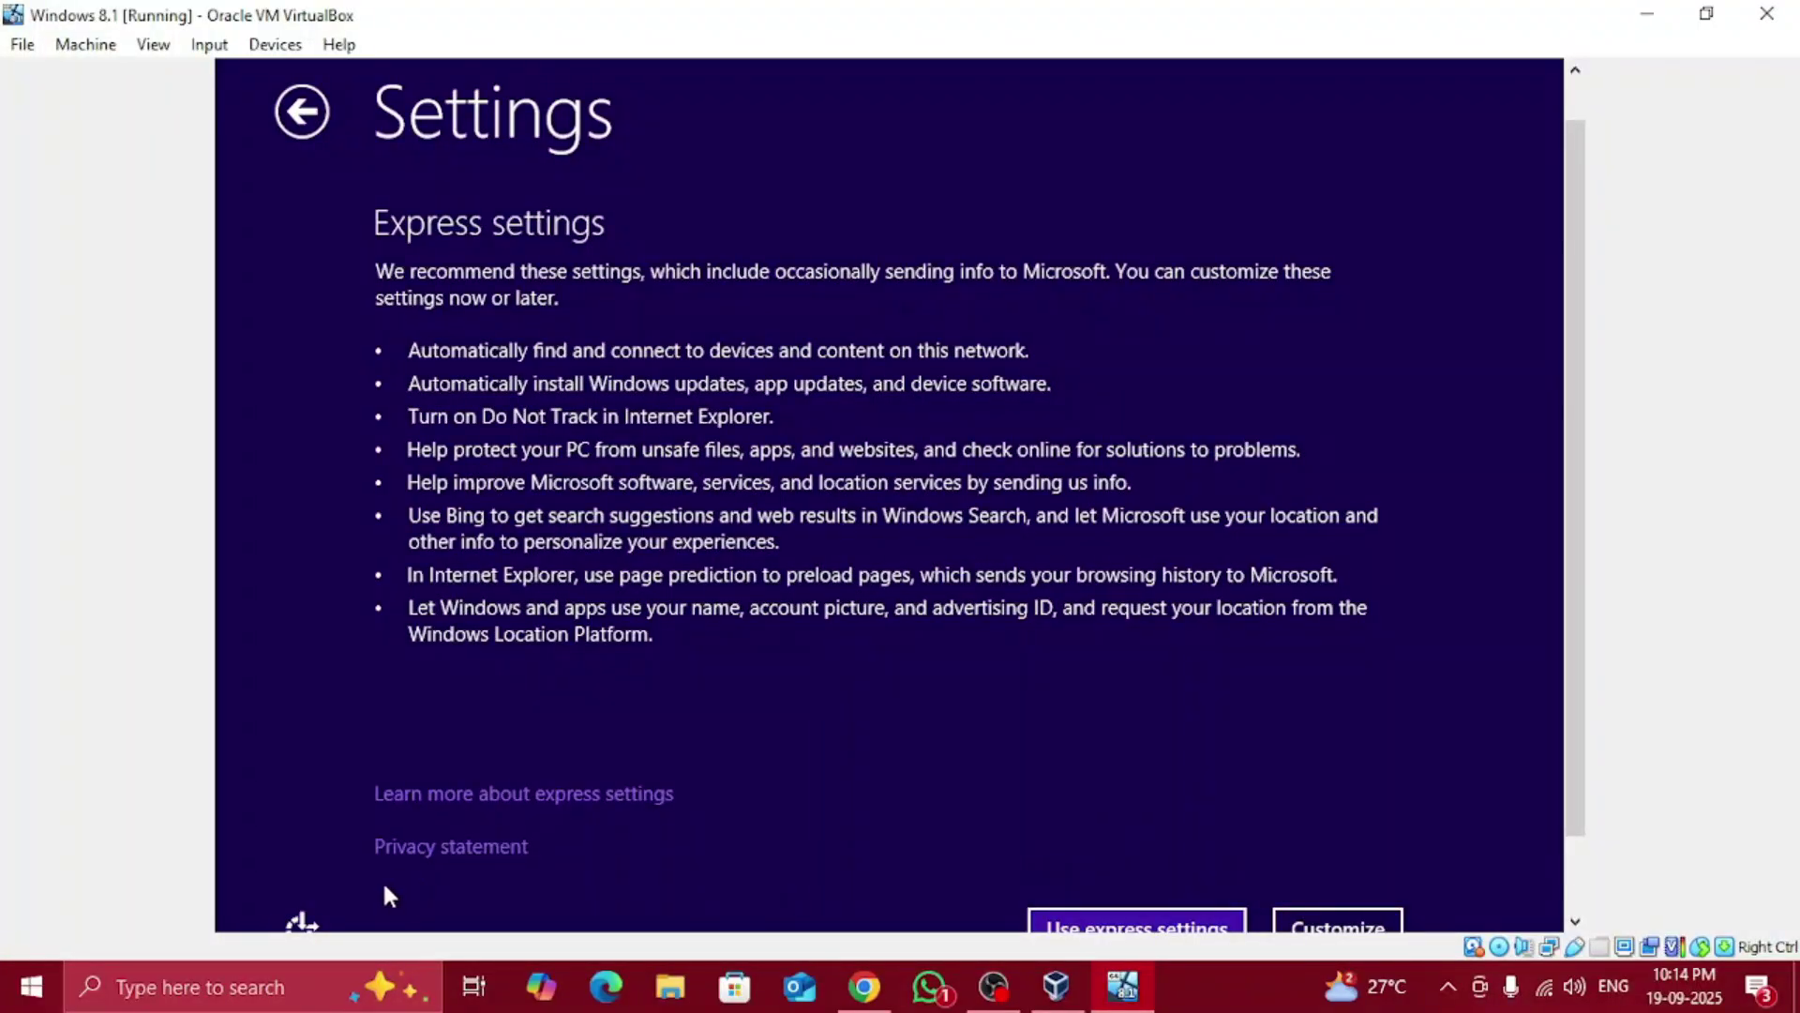
click(1088, 928)
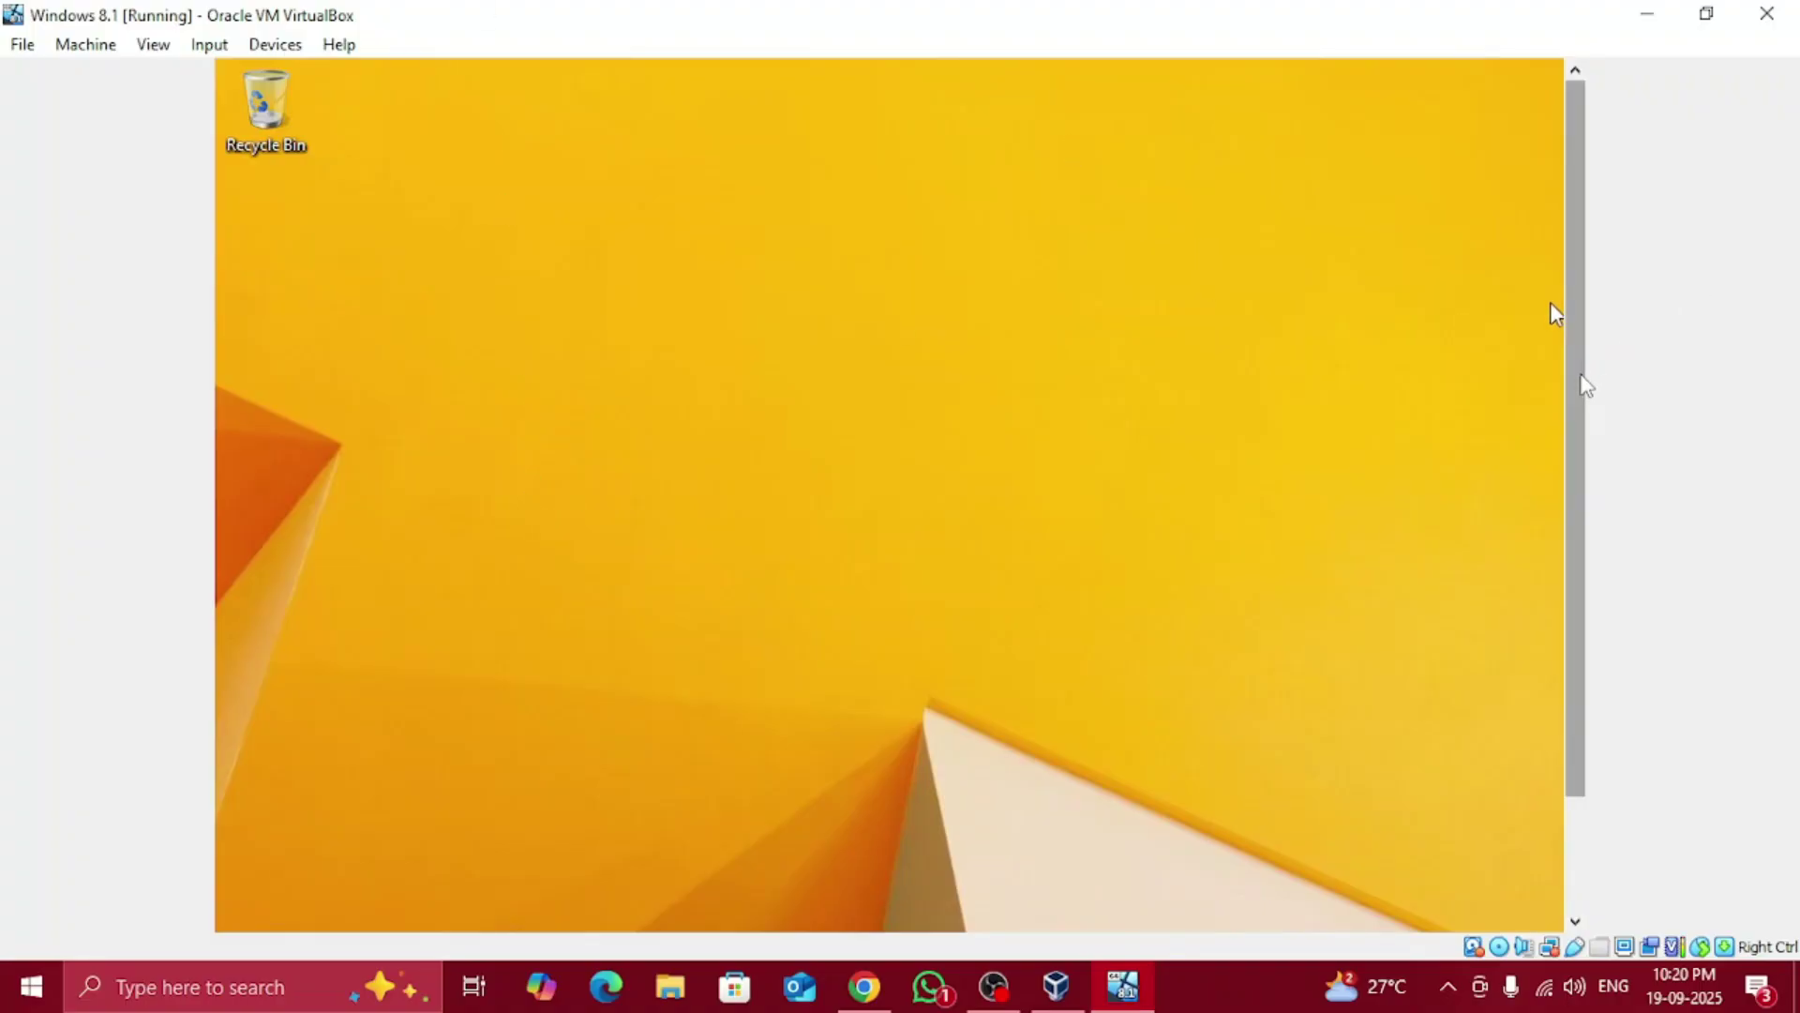
Open the PC and devices section of PC settings from the Start screen and review the lock screen options
drag(1584, 384, 1583, 563)
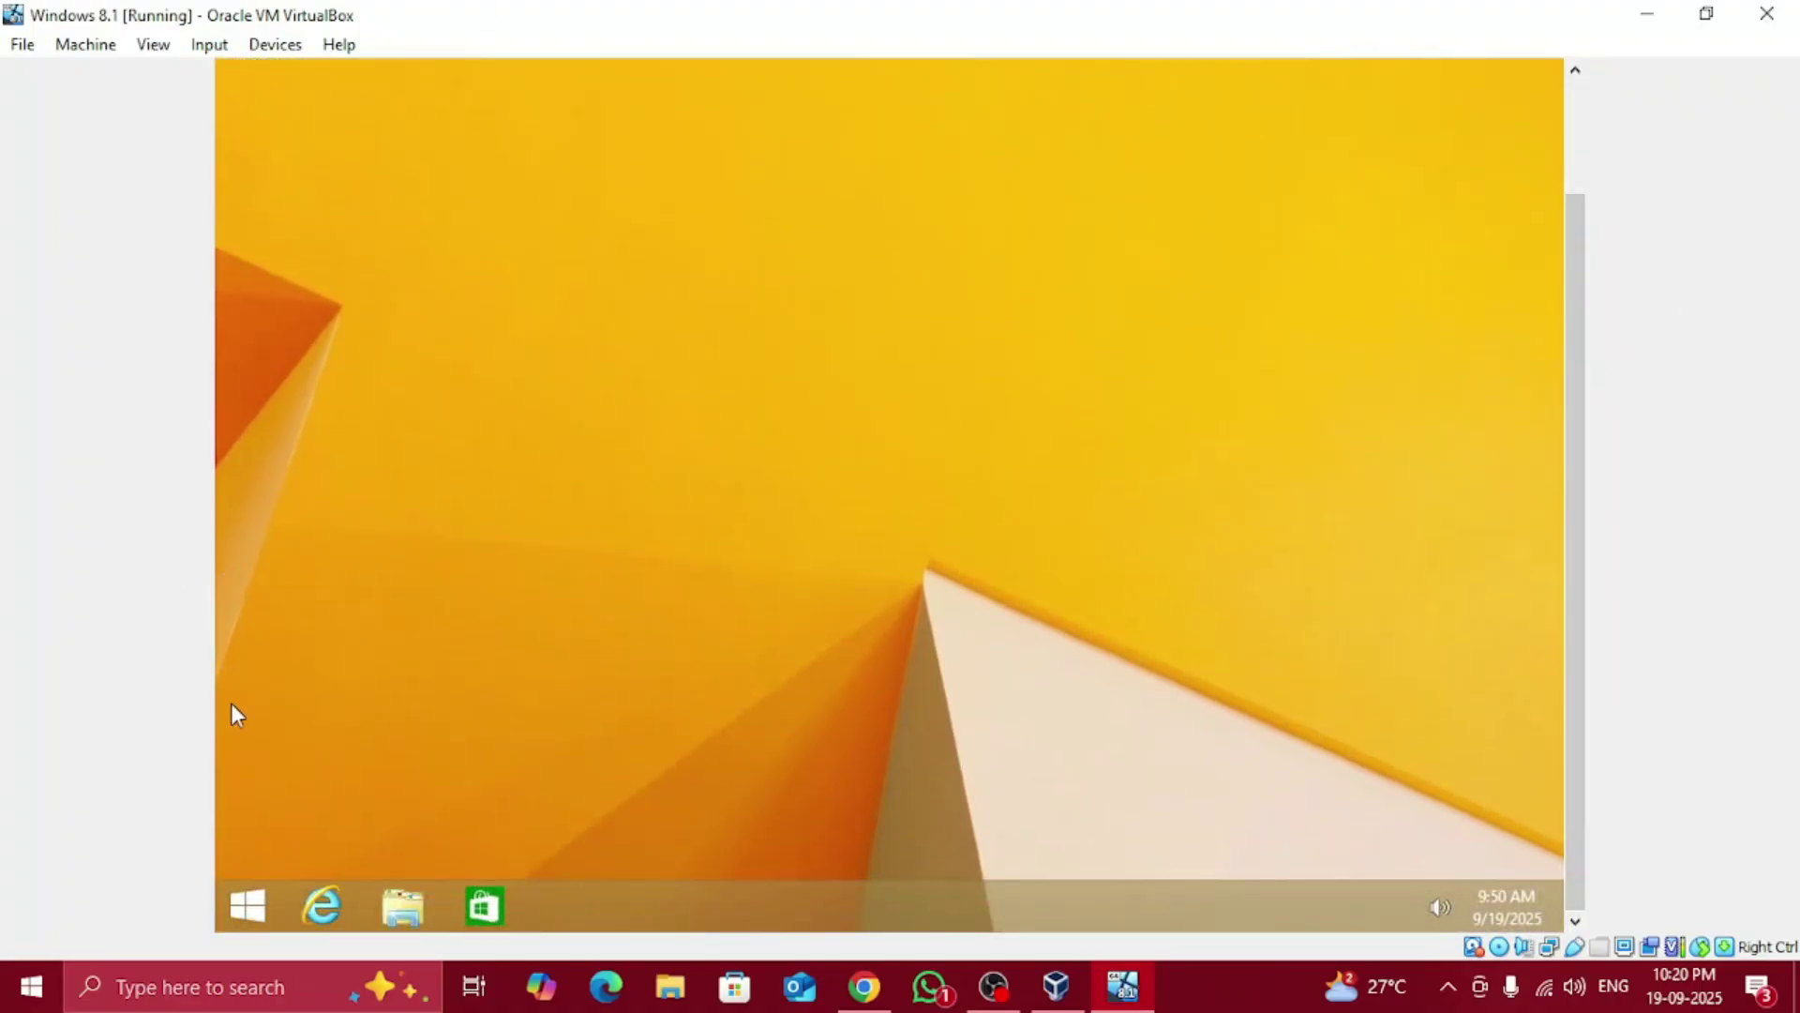
click(248, 912)
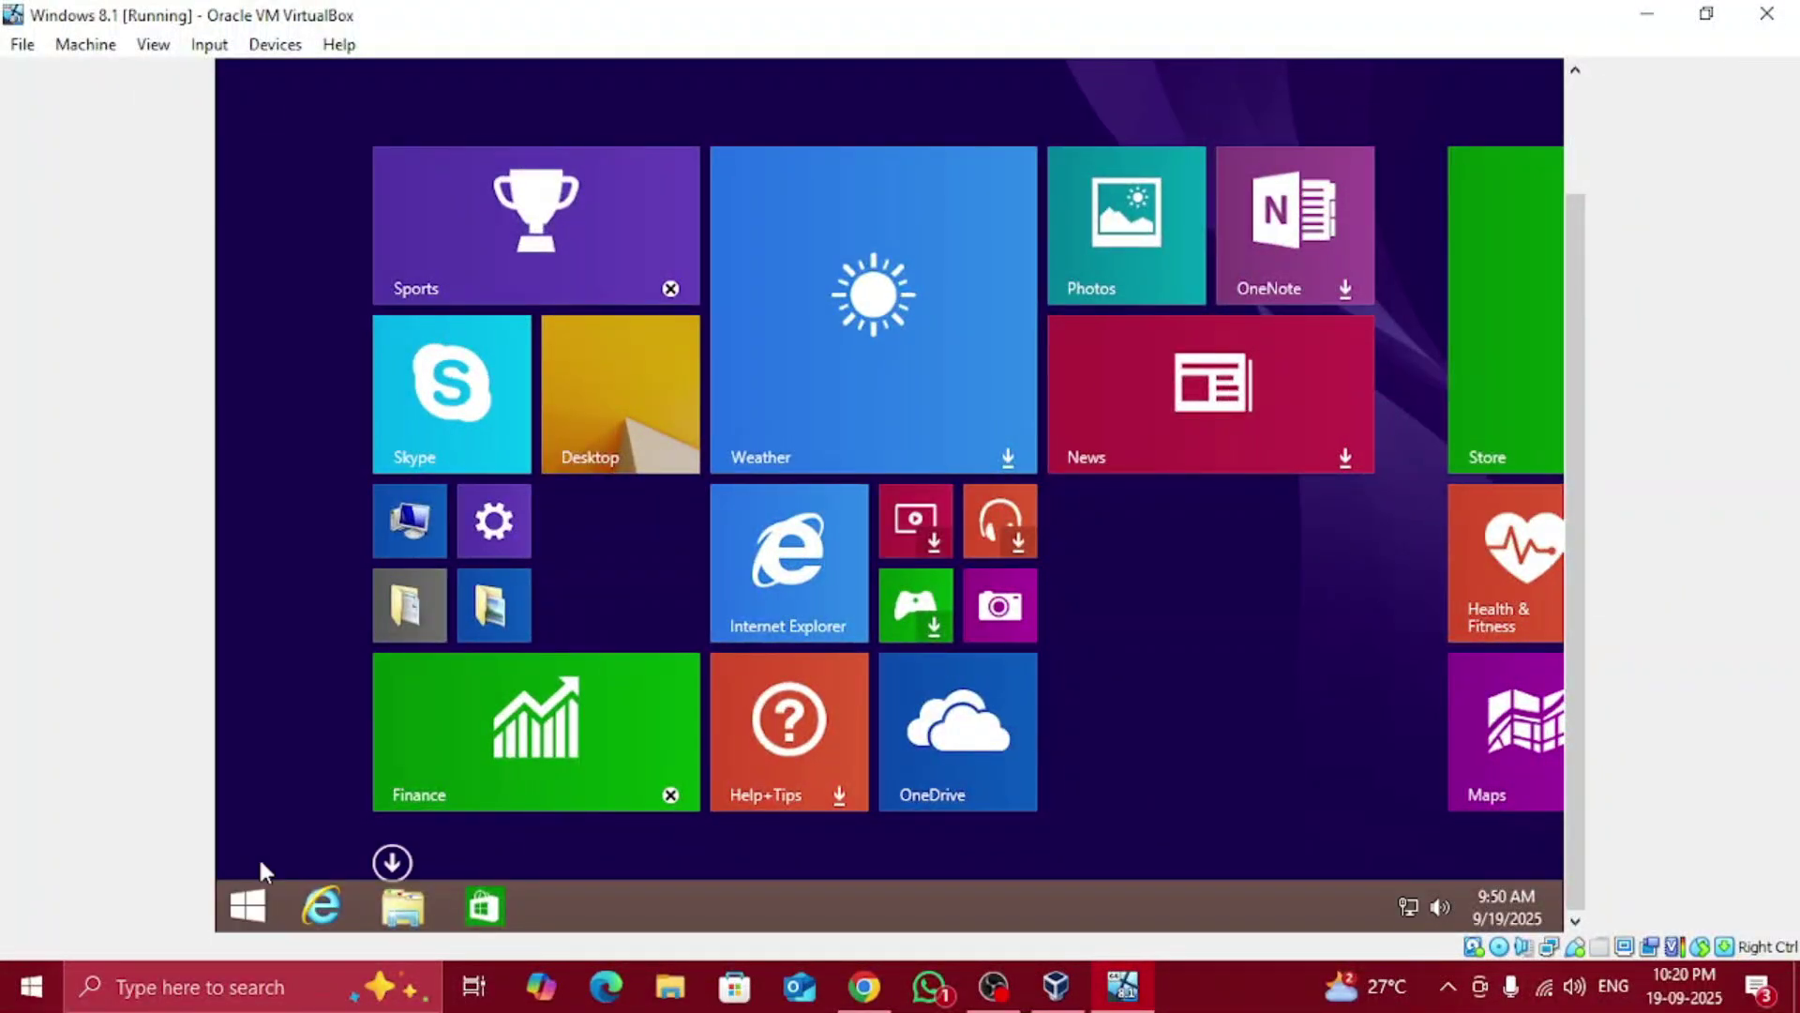
click(490, 522)
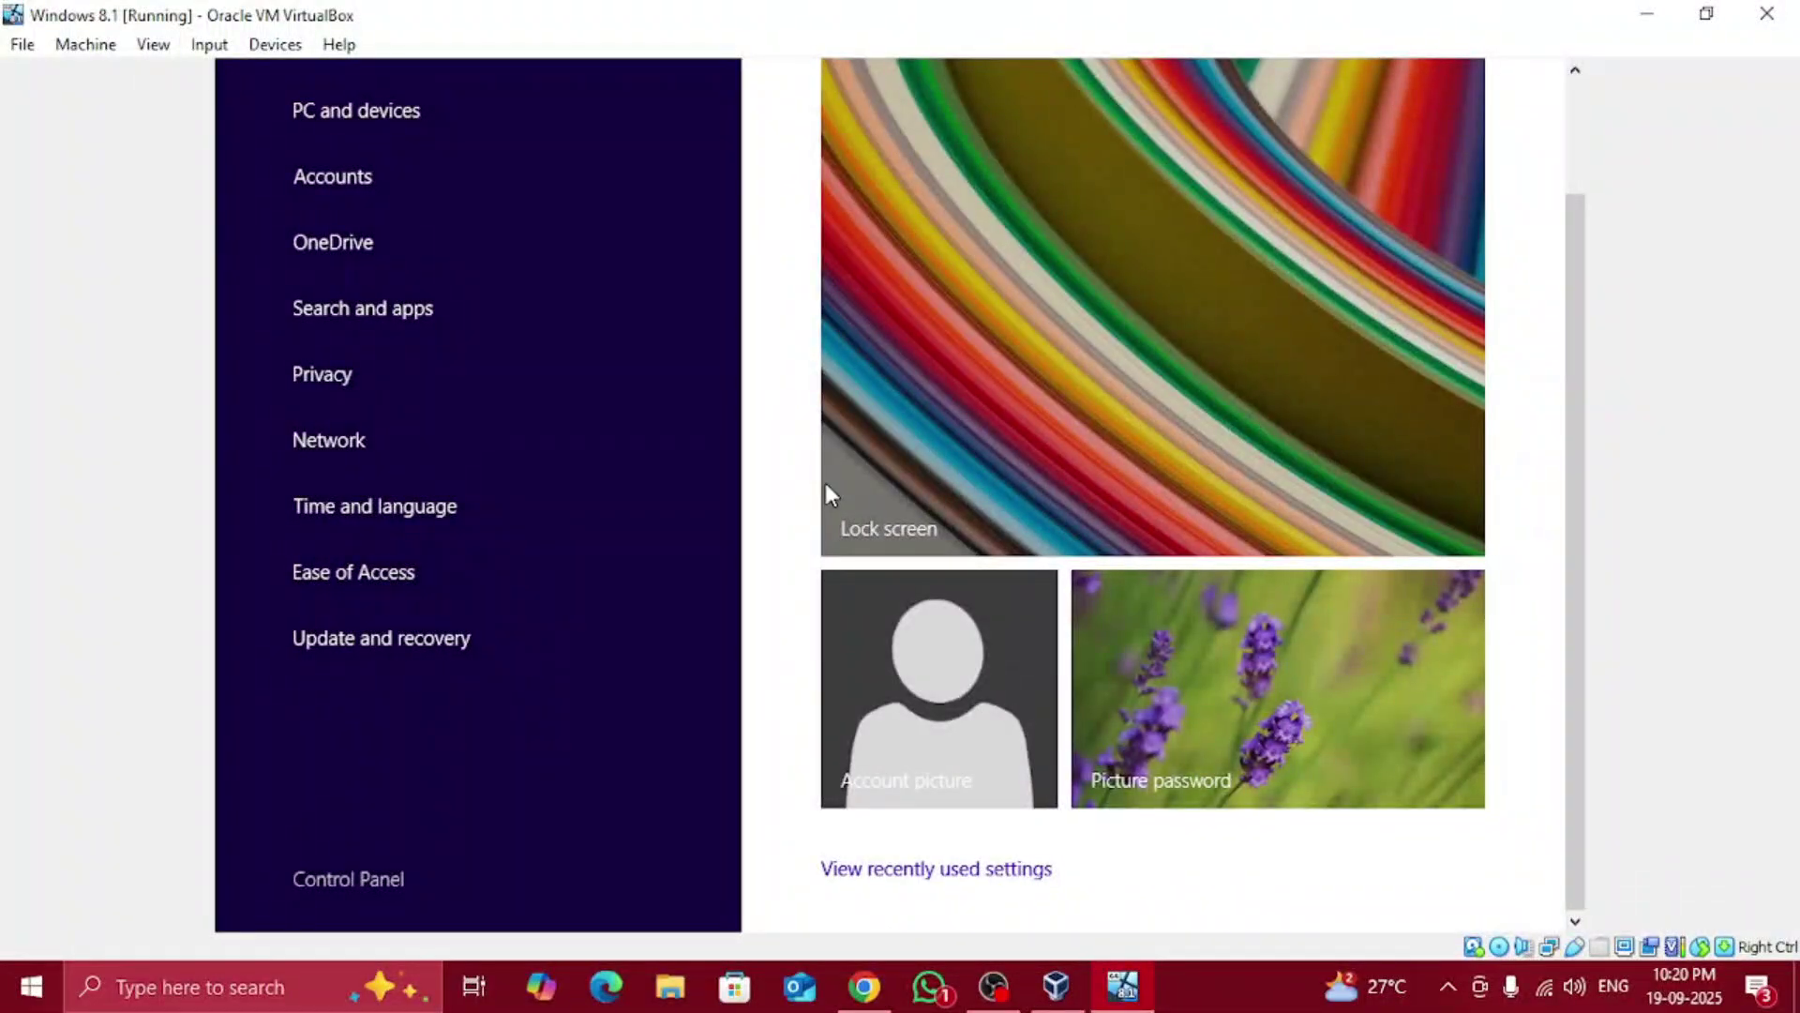
click(390, 127)
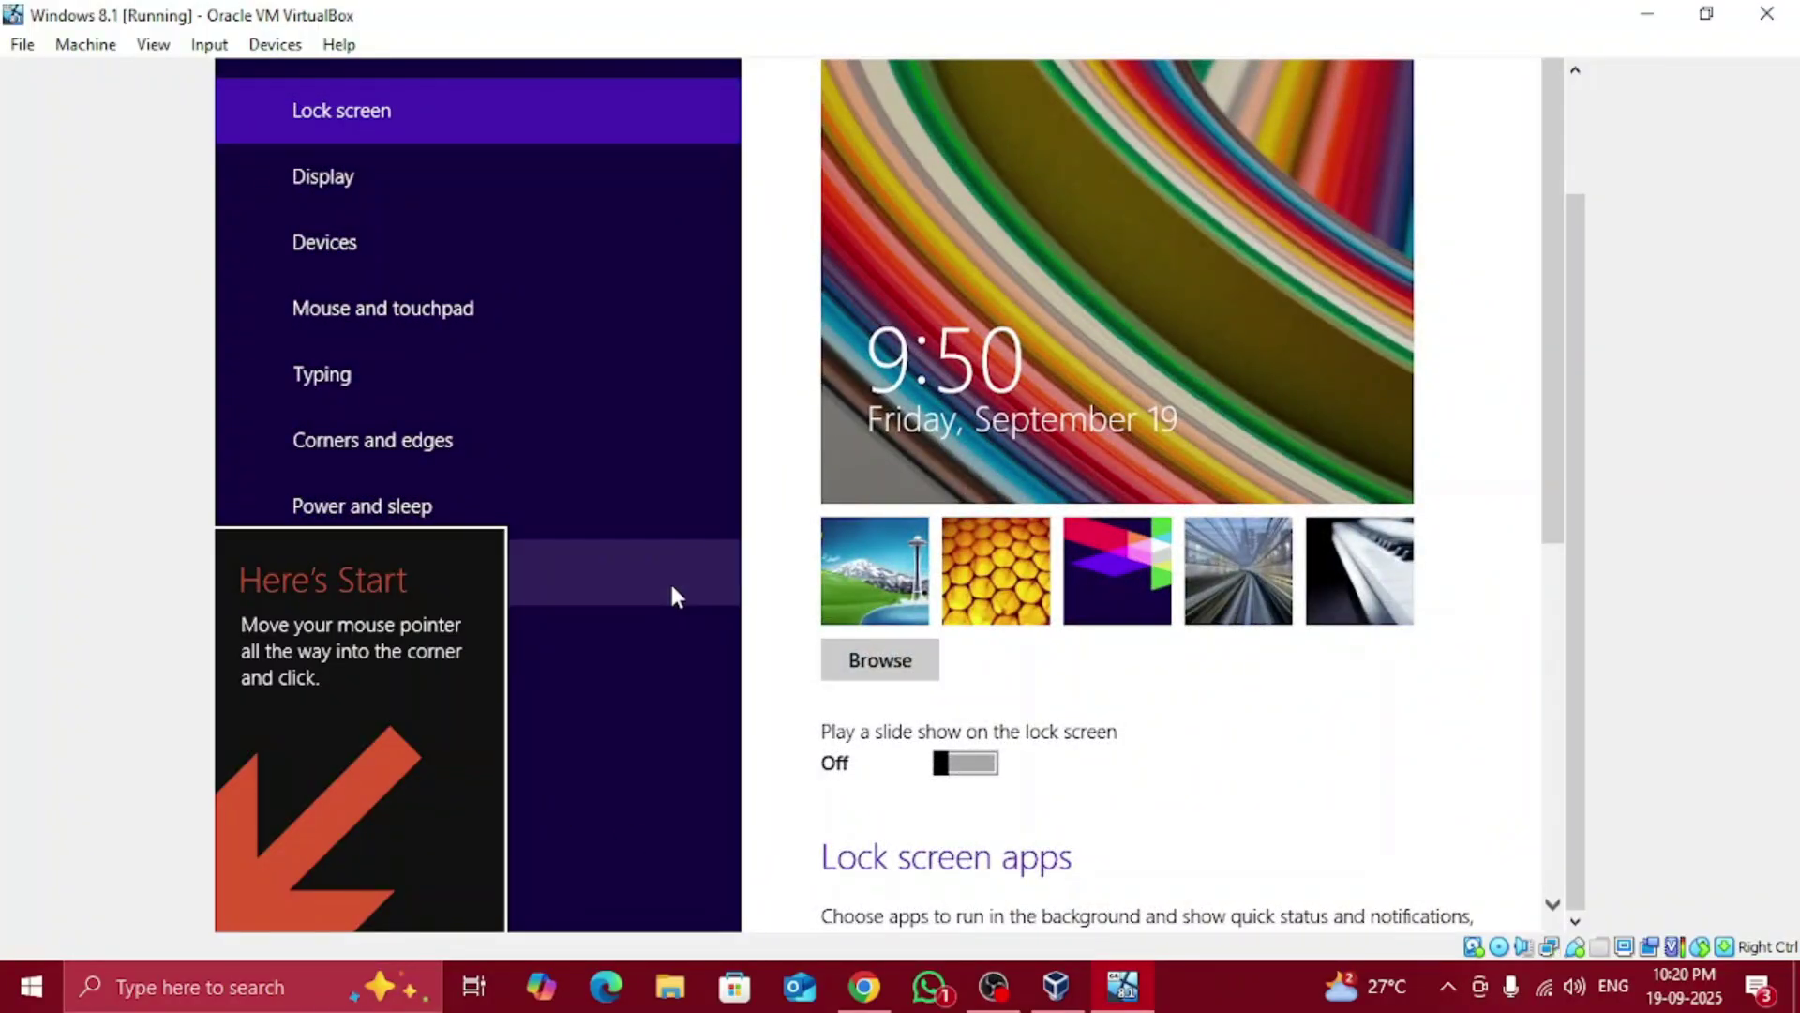
scroll(1237, 651, down, 5)
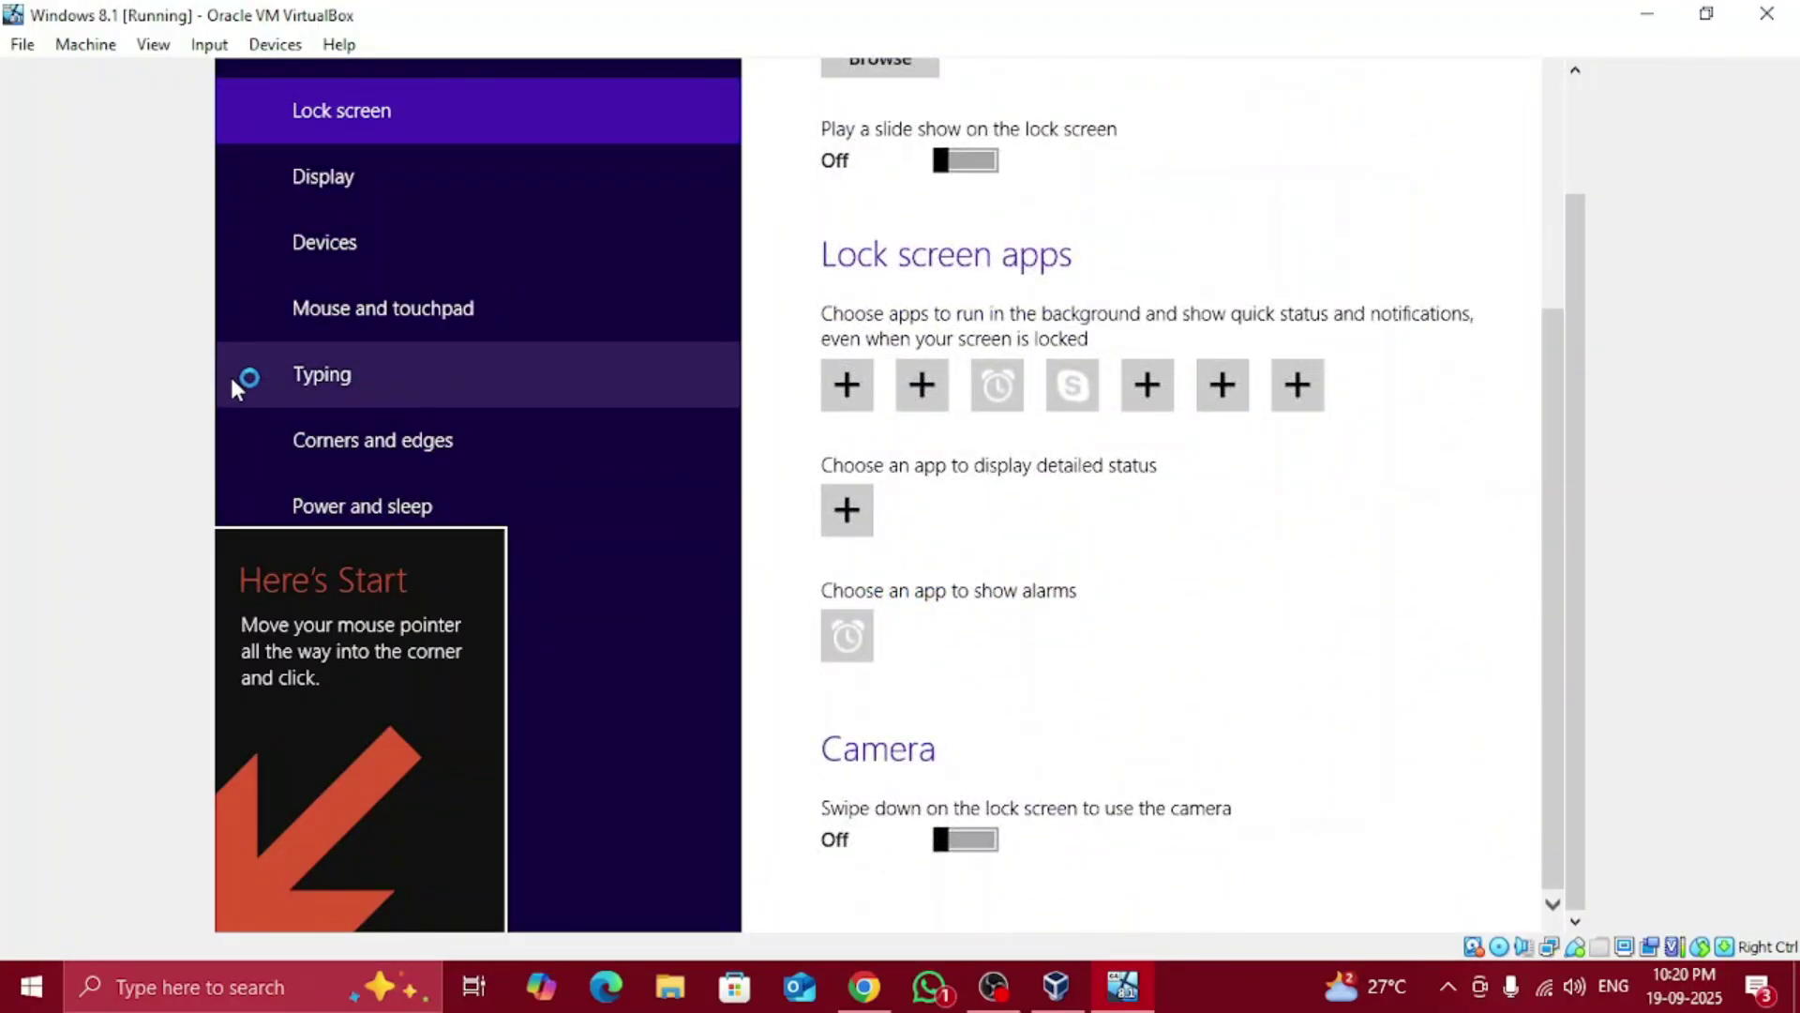
Check the Devices, Disk space and PC info pages for the installed system's details
click(337, 260)
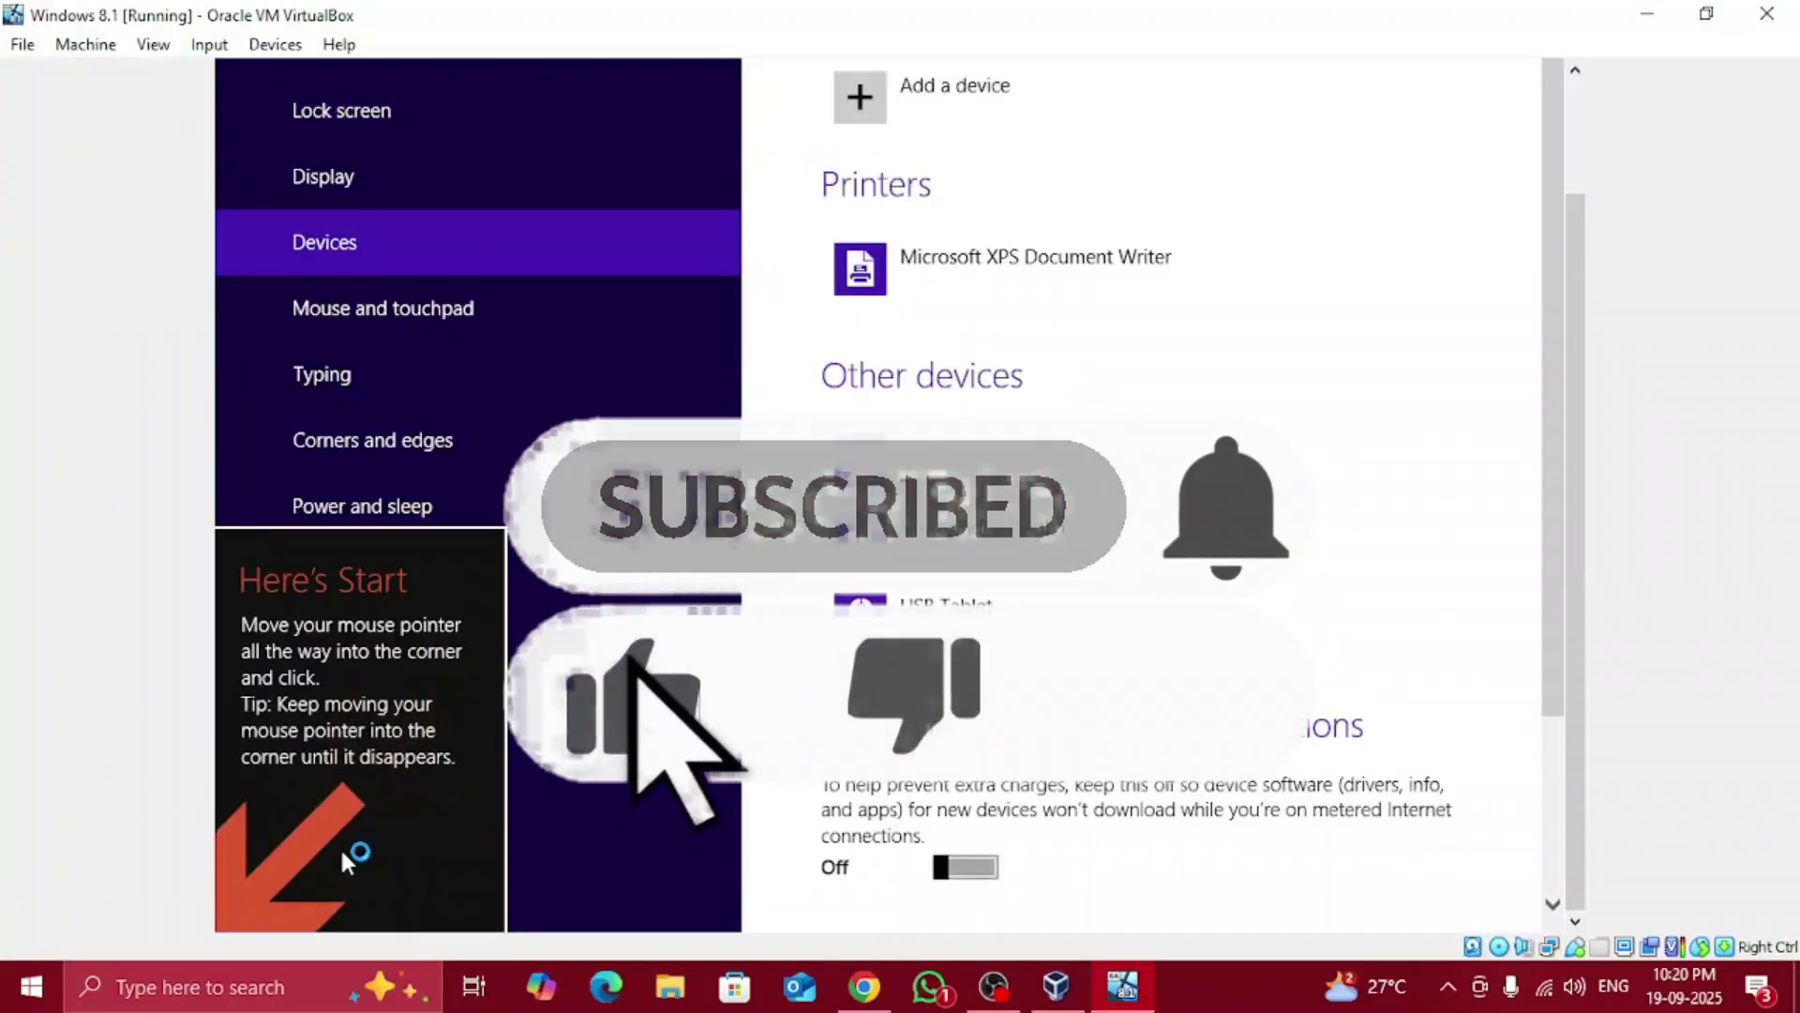
mouse_move(260, 921)
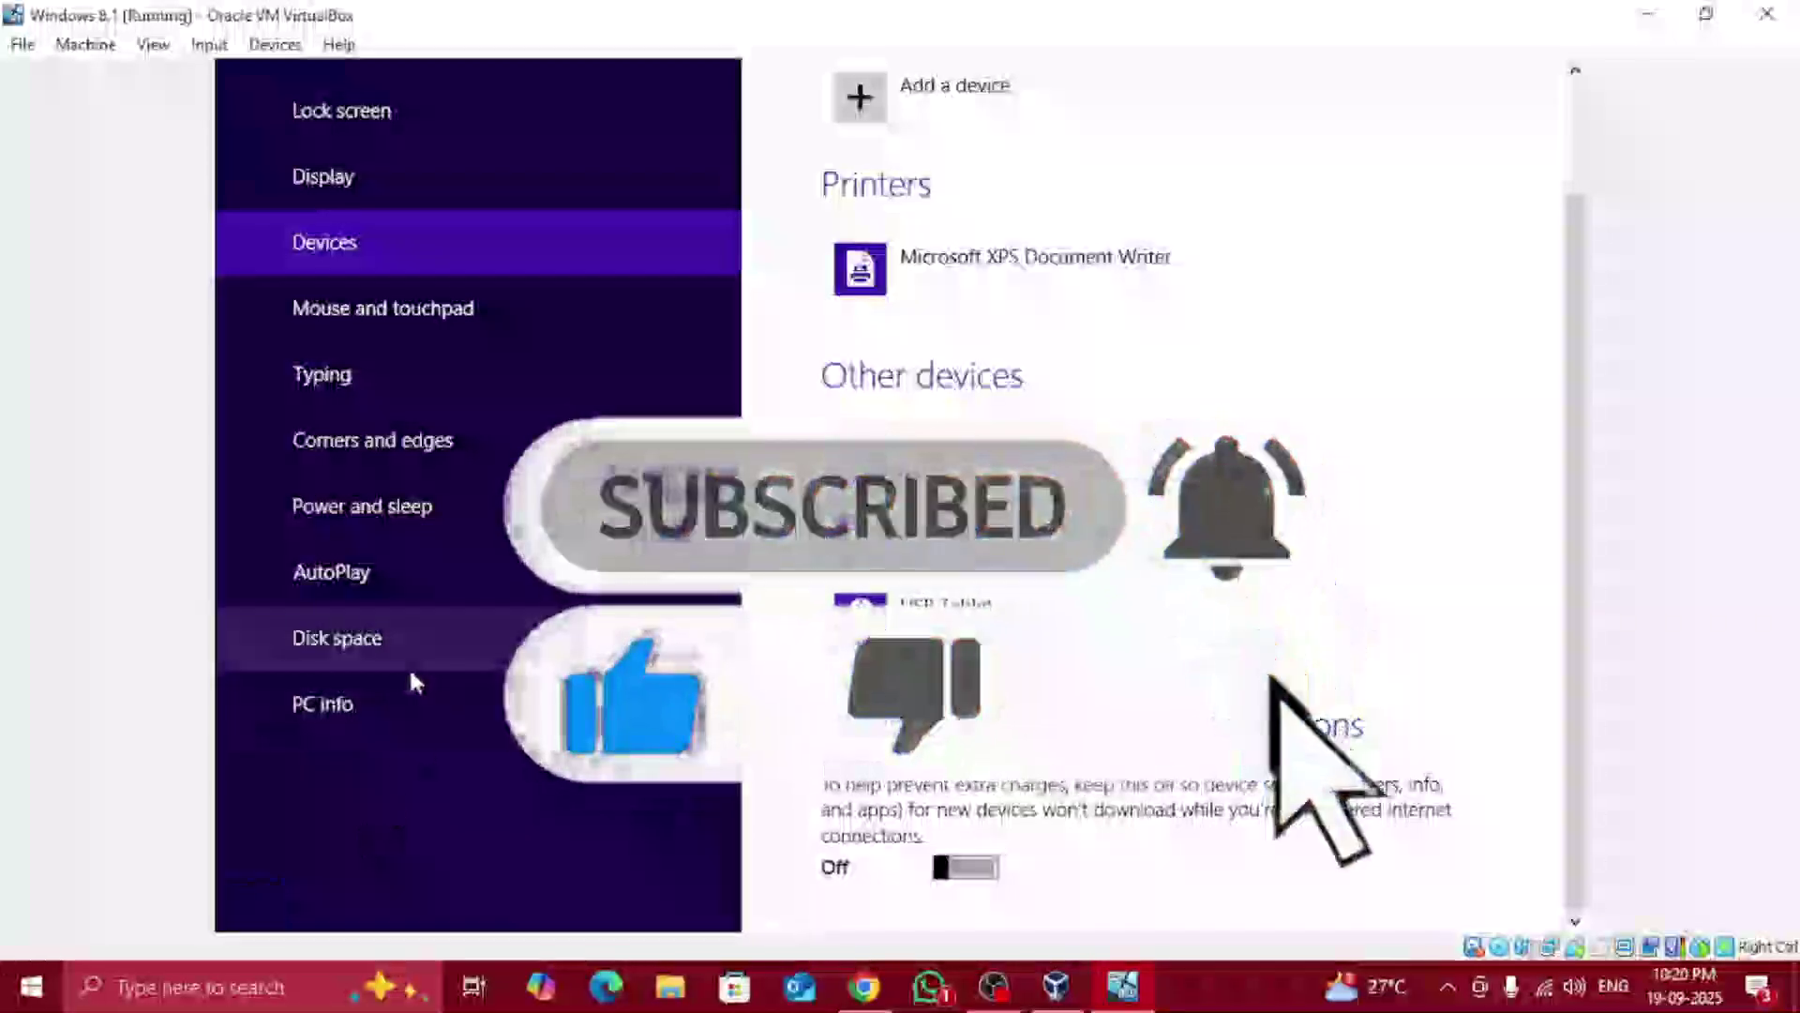
click(408, 664)
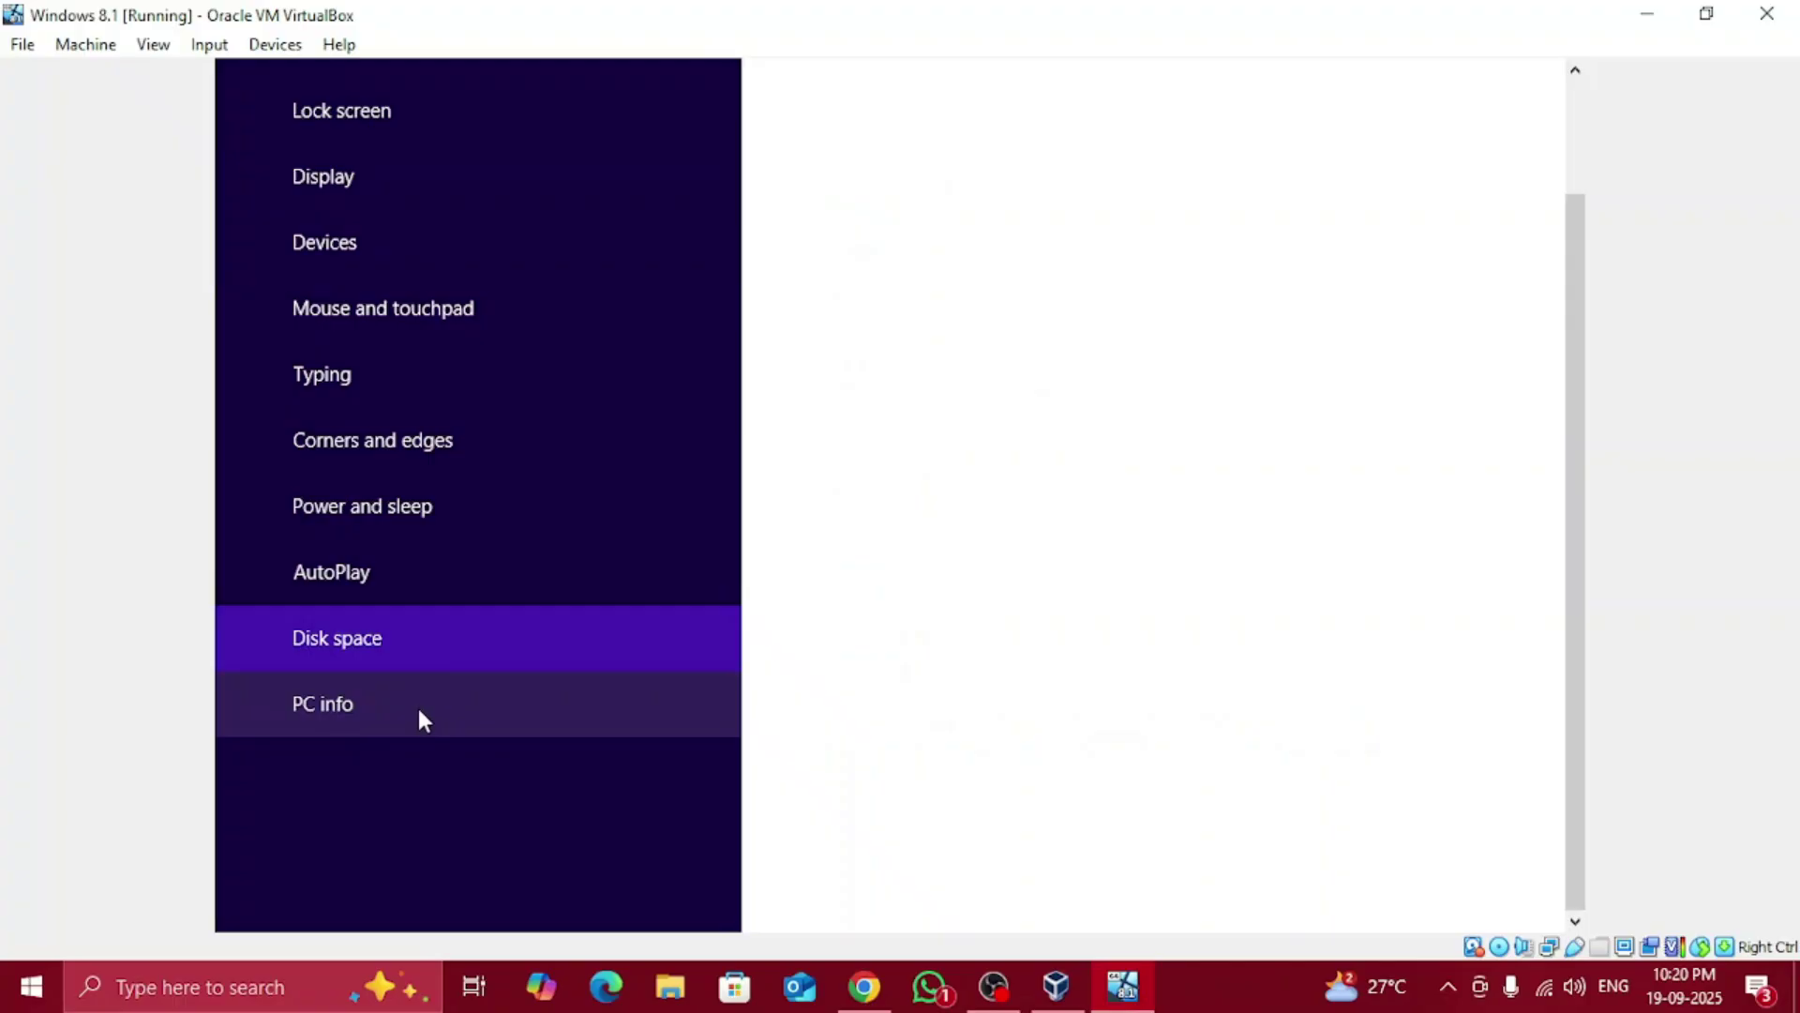
click(419, 707)
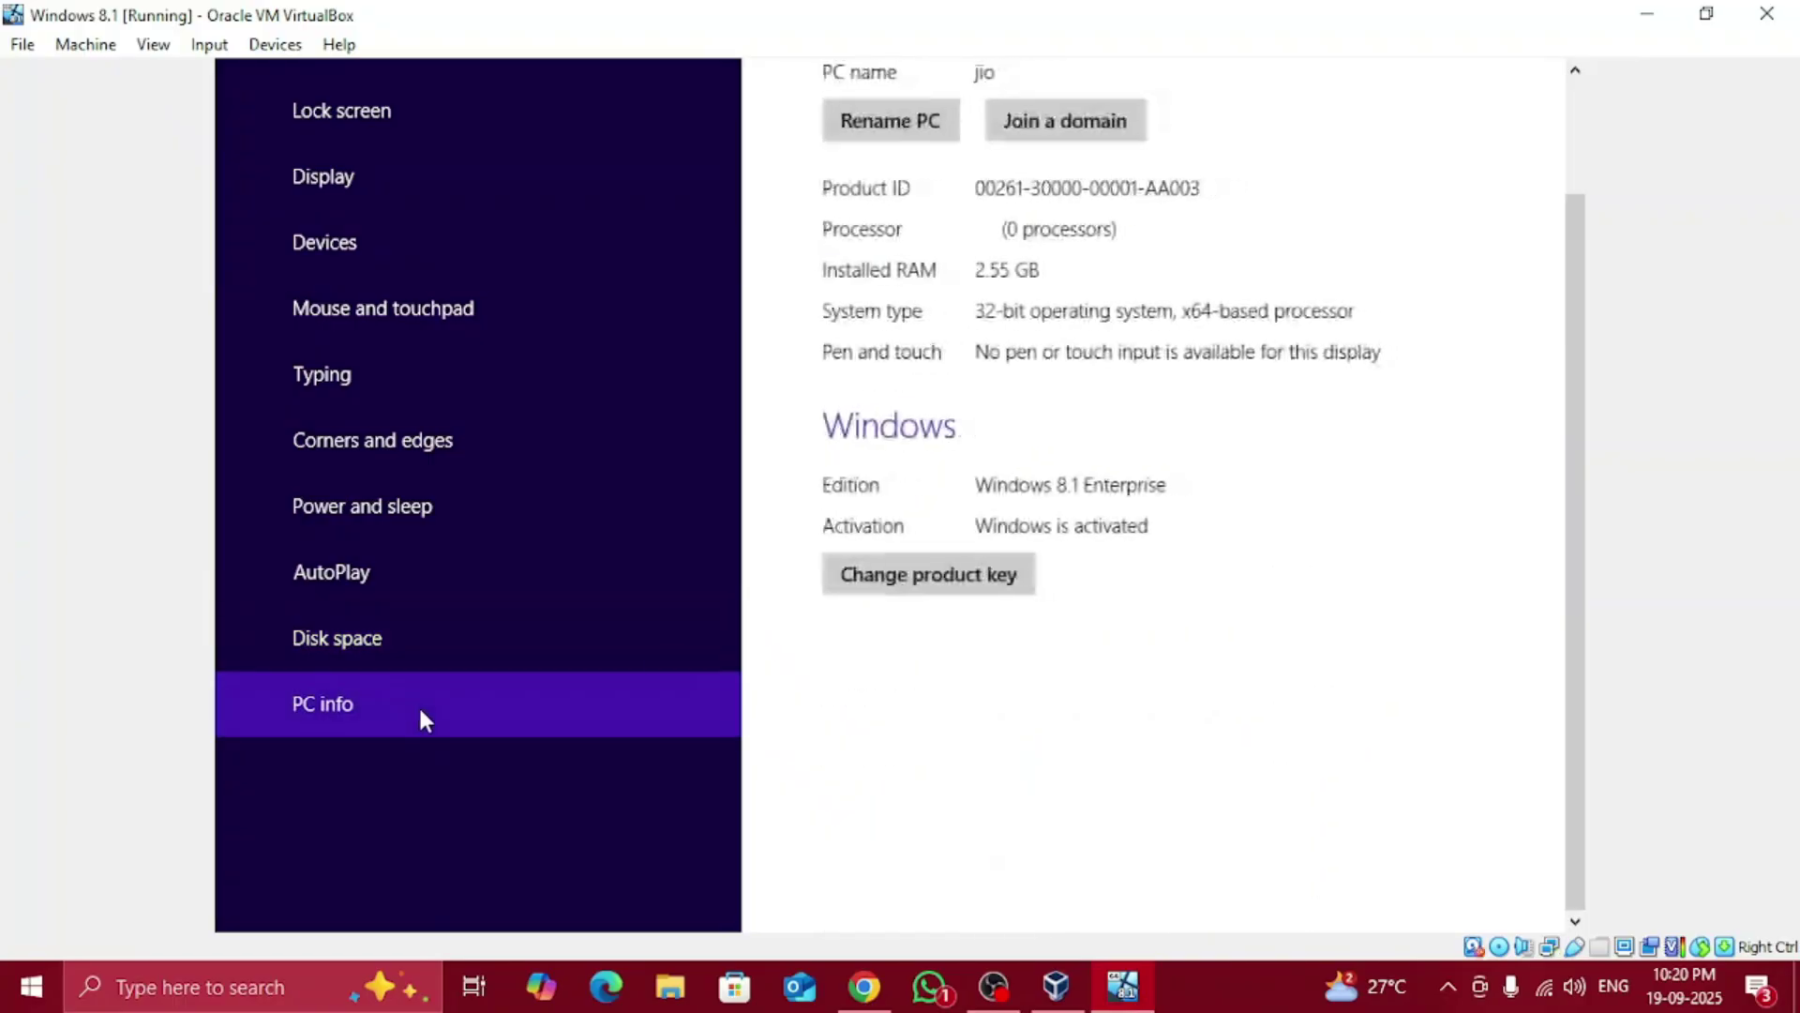